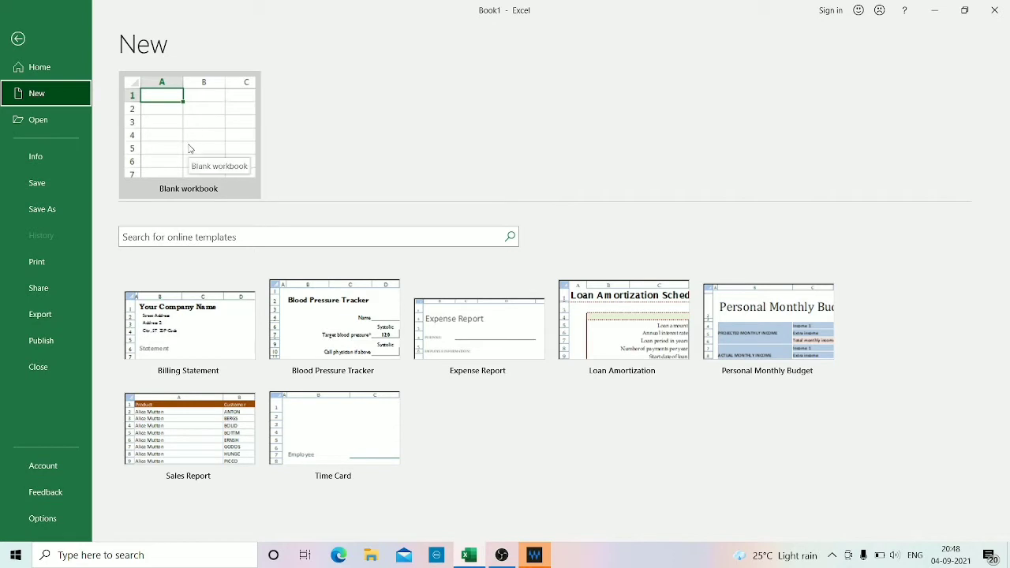
# Step: Create a new blank workbook
pyautogui.click(184, 142)
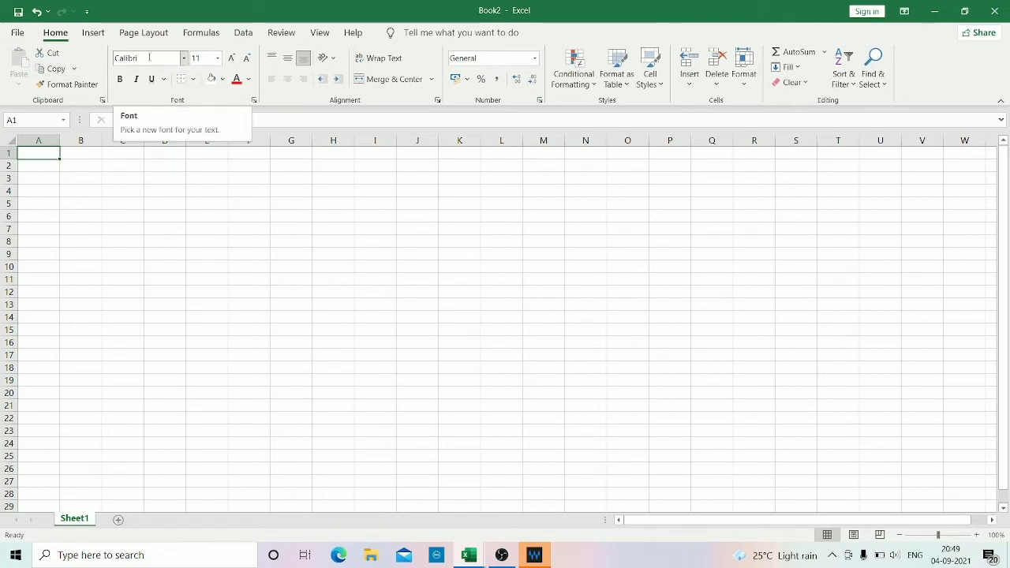
pyautogui.click(184, 59)
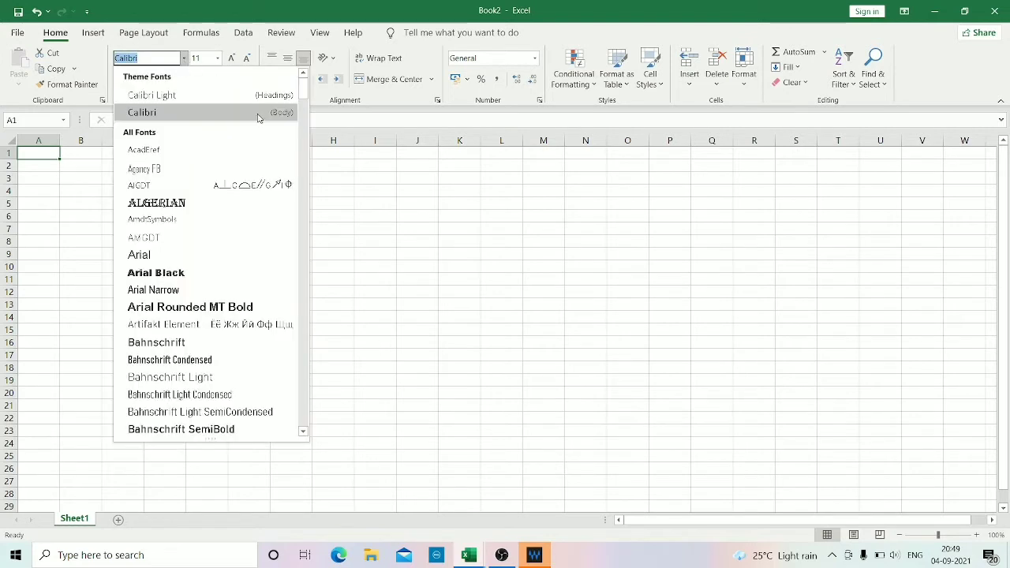
pyautogui.click(220, 58)
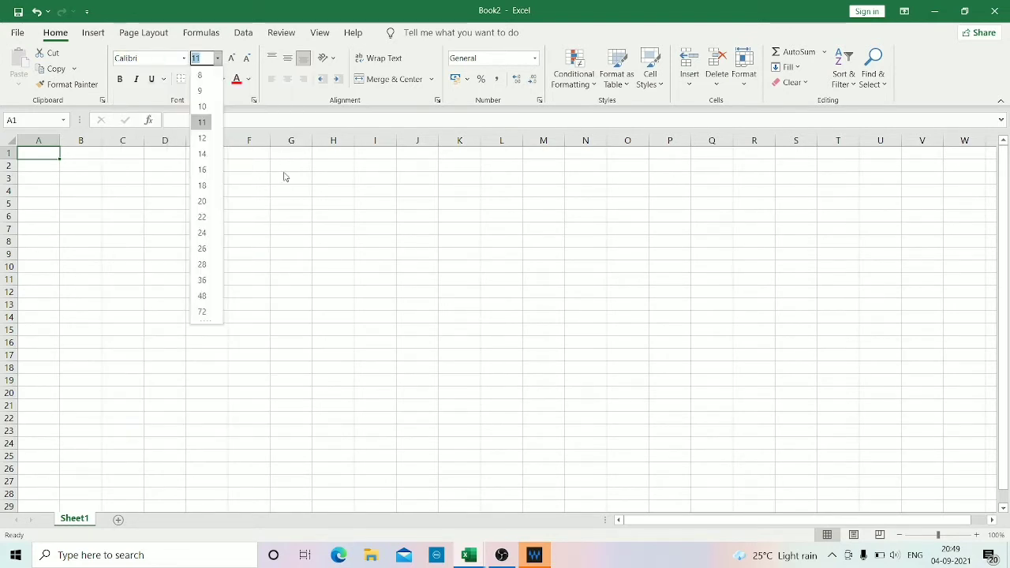
pyautogui.click(285, 177)
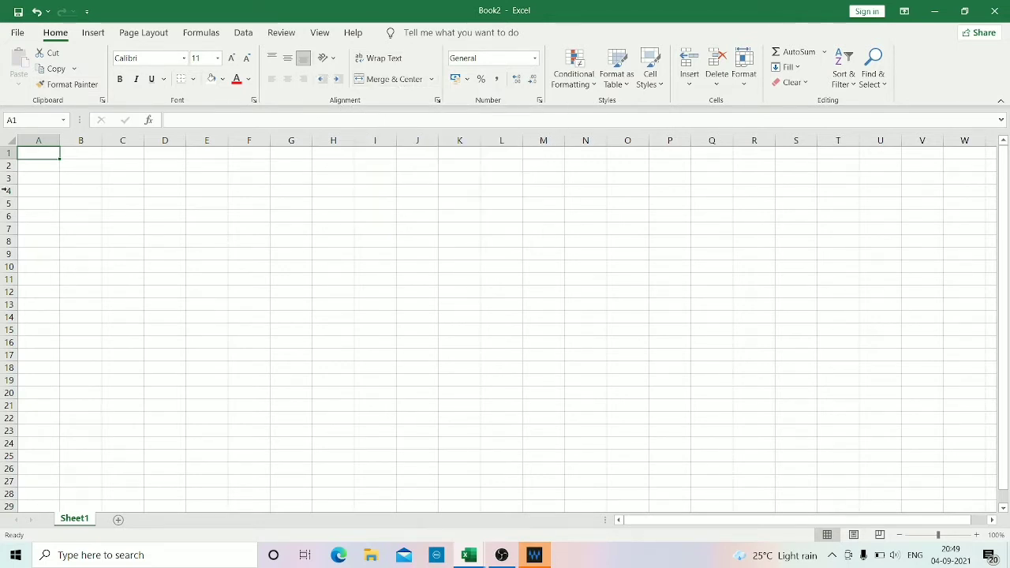
# Step: Try merging and centering cells A1:L11, and undo the merge
pyautogui.moveTo(50, 150); pyautogui.dragTo(497, 276)
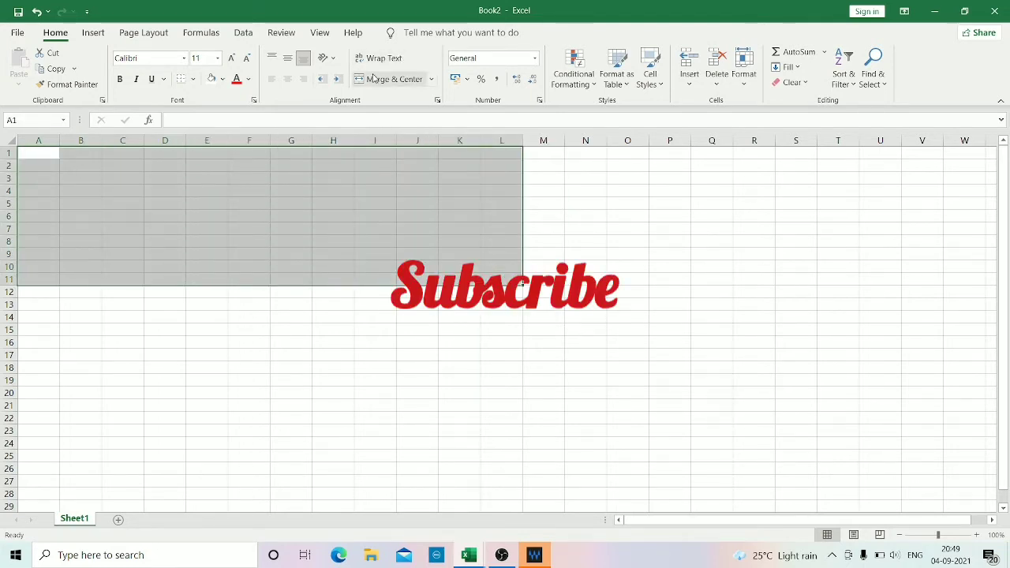
pyautogui.click(431, 79)
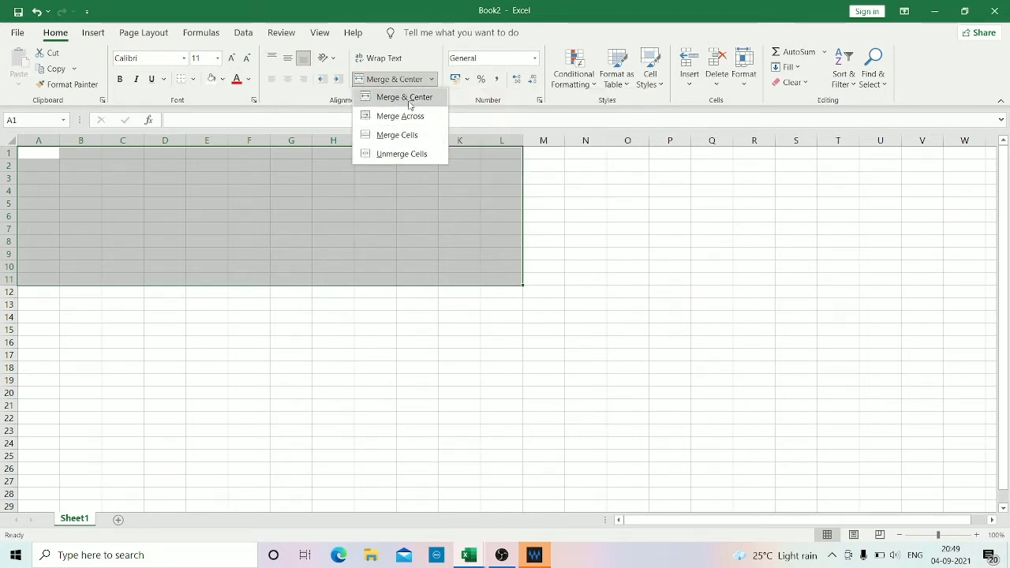
pyautogui.click(410, 98)
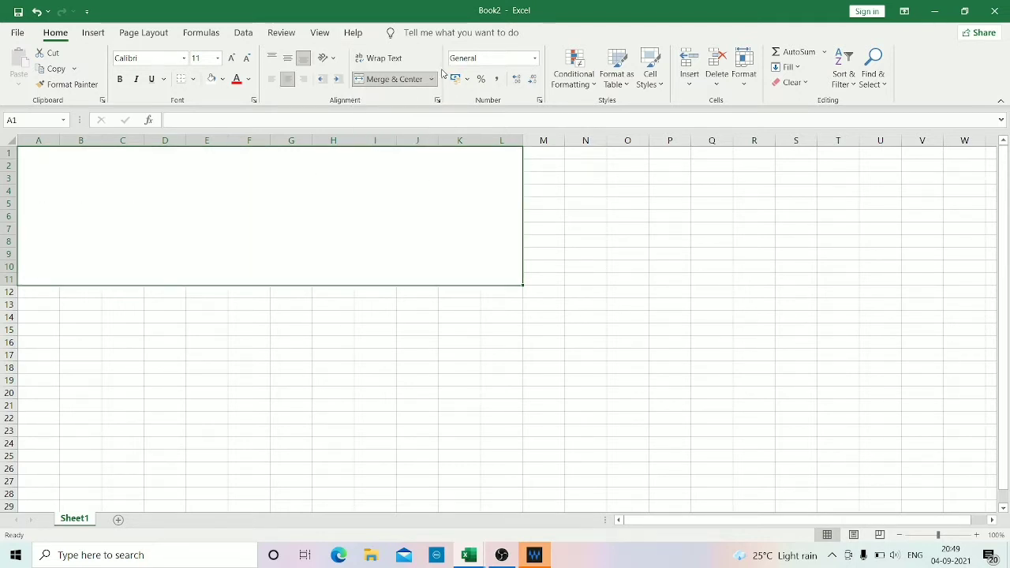
pyautogui.hotkey('ctrl', 'z')
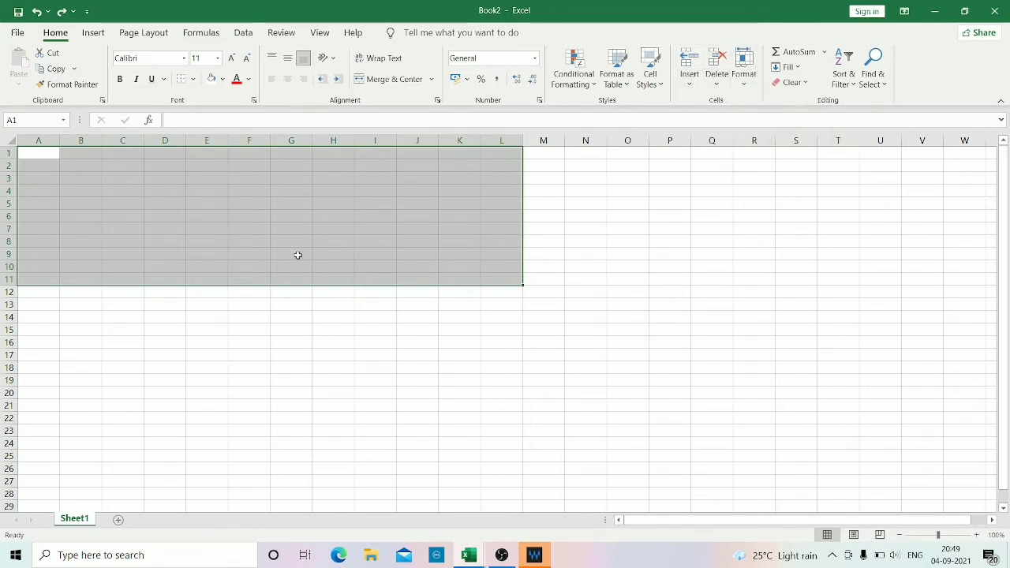
pyautogui.click(90, 205)
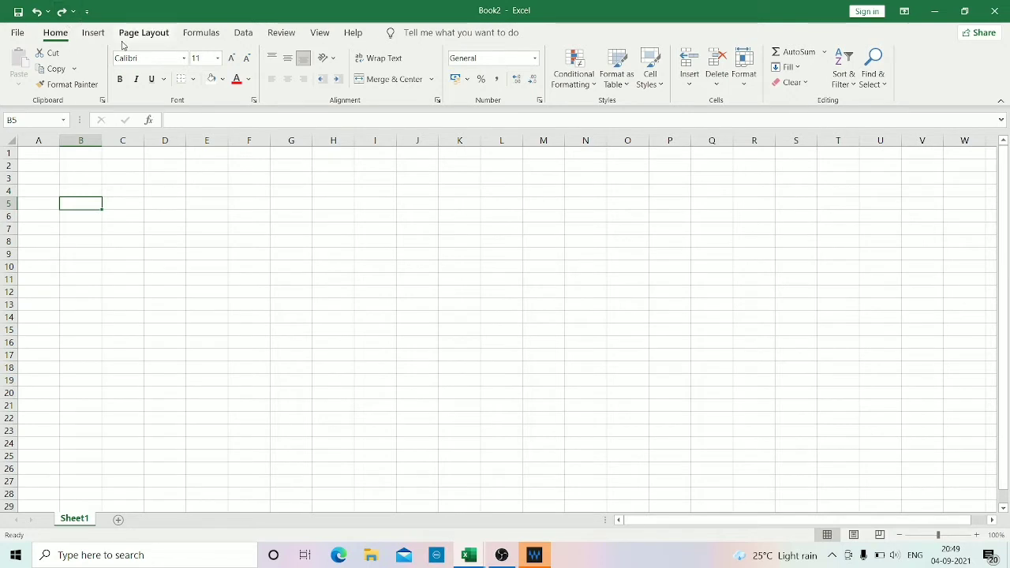
# Step: Look through the available commands for inserting, page layout, formulas, data, review, view and help
pyautogui.click(93, 33)
pyautogui.click(151, 36)
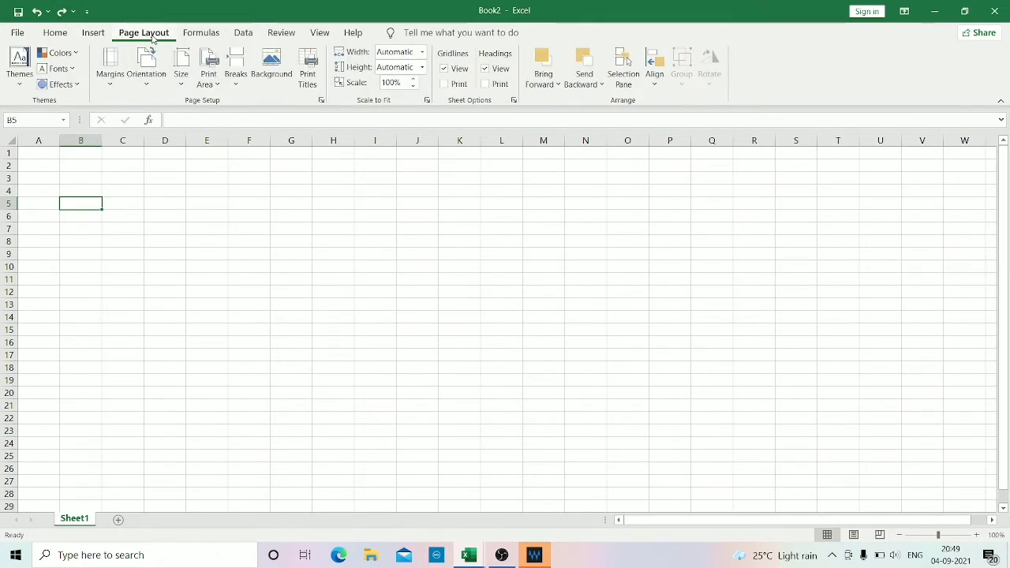
pyautogui.click(187, 35)
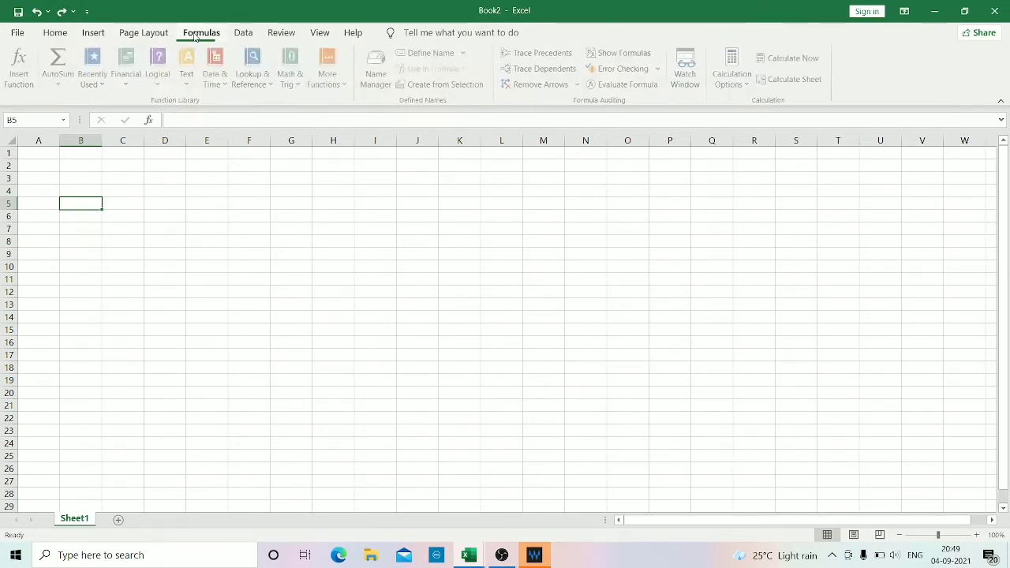
pyautogui.click(245, 34)
pyautogui.click(281, 32)
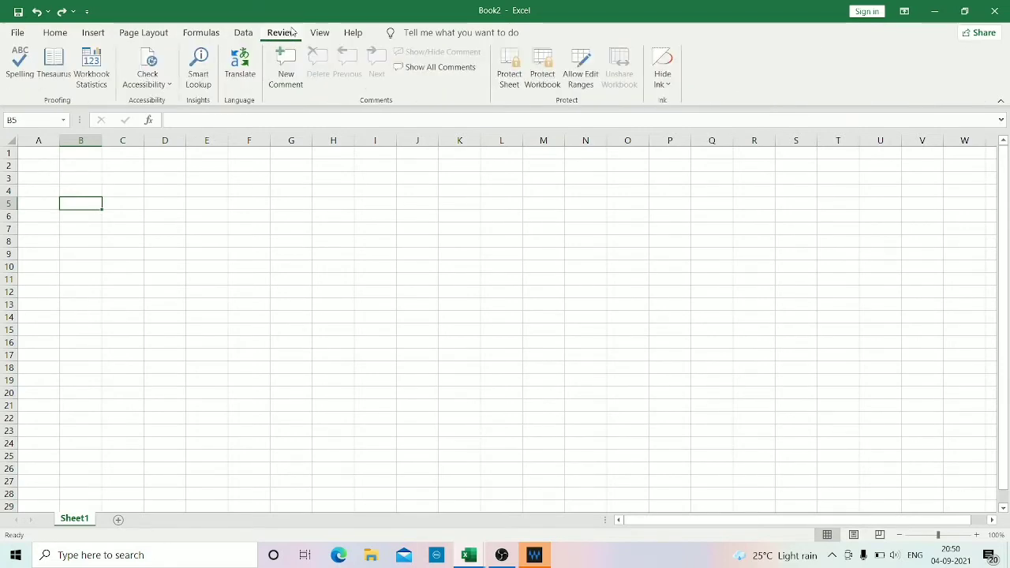
pyautogui.click(320, 32)
pyautogui.click(353, 32)
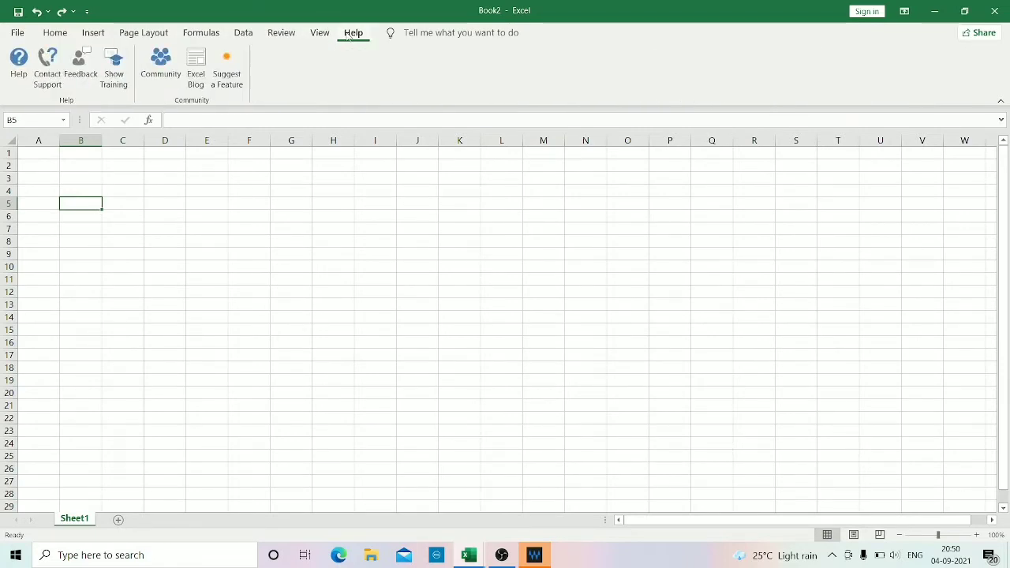
pyautogui.click(66, 35)
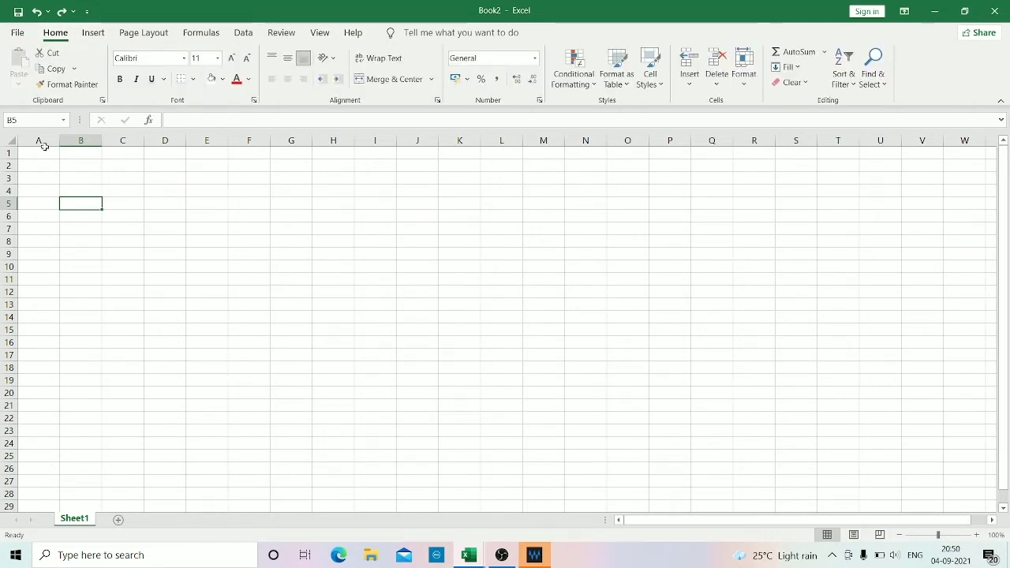
# Step: Merge and center cells A1:E2 and fill the merged cell with yellow
pyautogui.moveTo(42, 153); pyautogui.dragTo(219, 168)
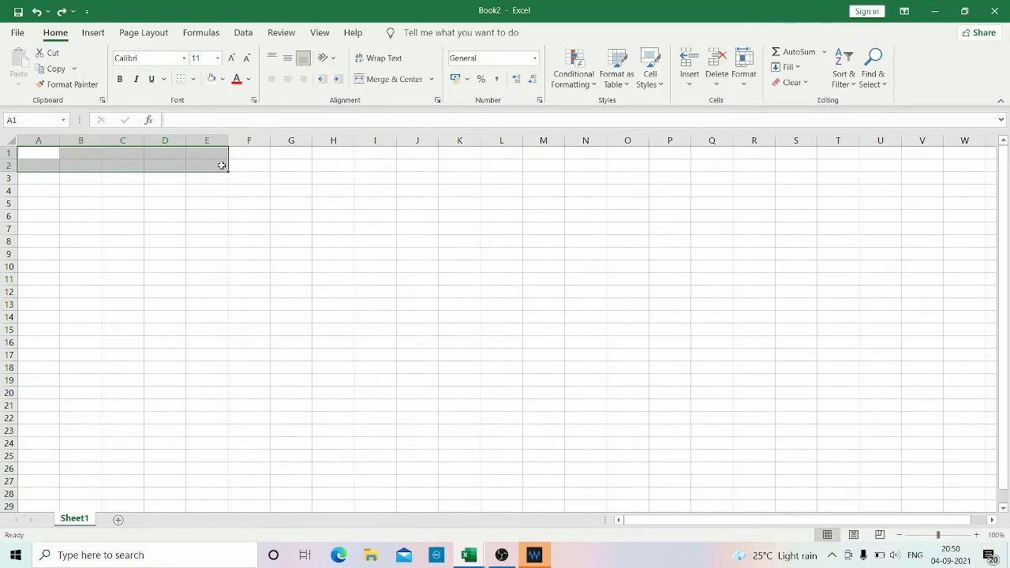
pyautogui.click(404, 79)
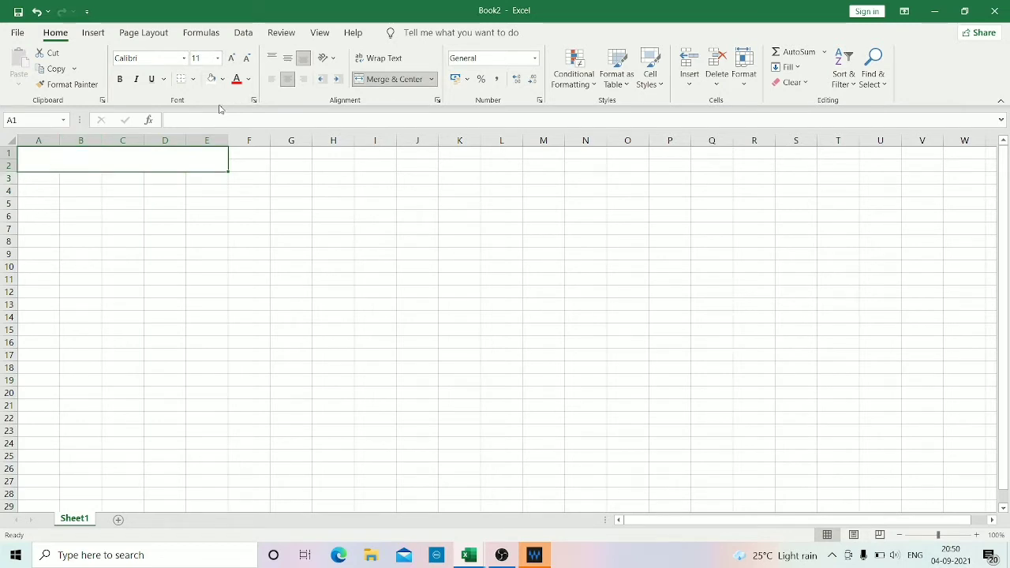
pyautogui.click(224, 80)
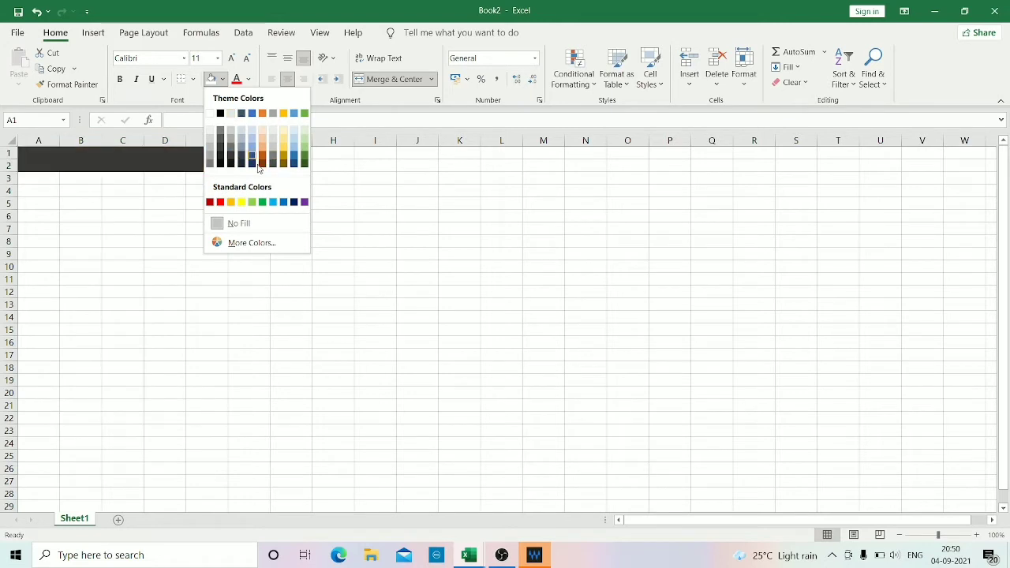
pyautogui.click(242, 203)
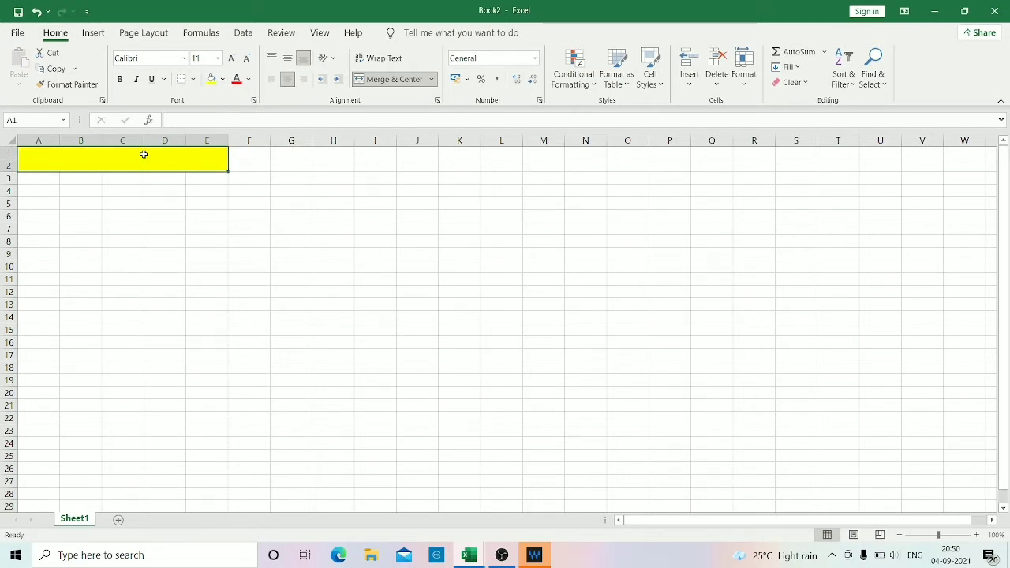
pyautogui.write('stude')
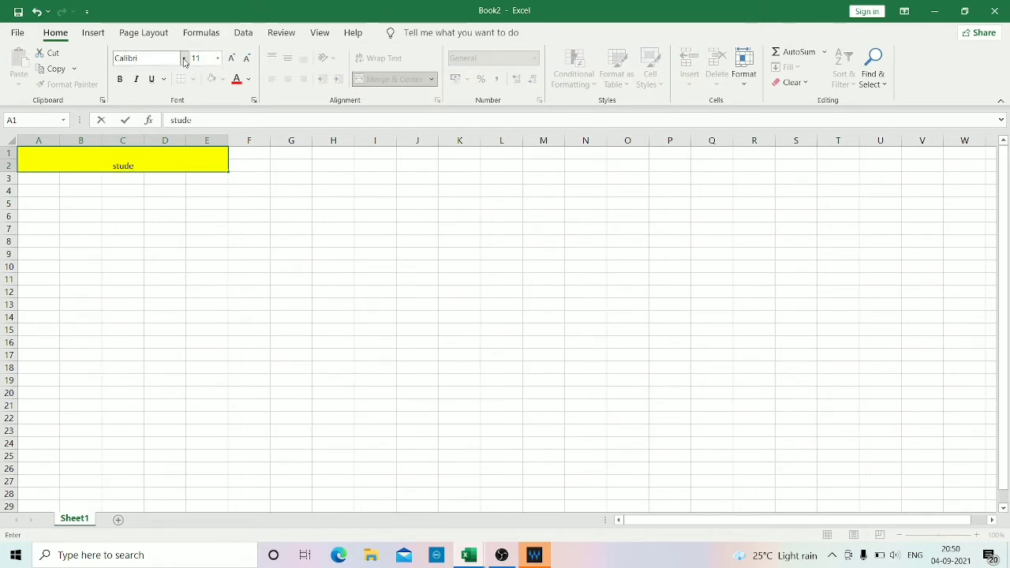
pyautogui.press('BackSpace')
pyautogui.press('BackSpace')
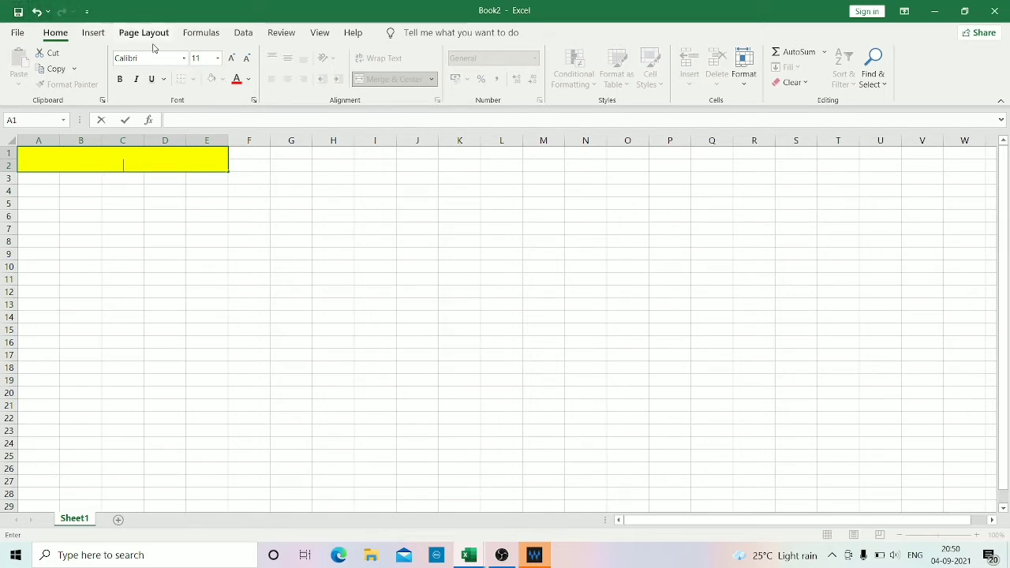
# Step: Enter the title "students marks" in the merged yellow cell using the Arial Black font
pyautogui.click(182, 58)
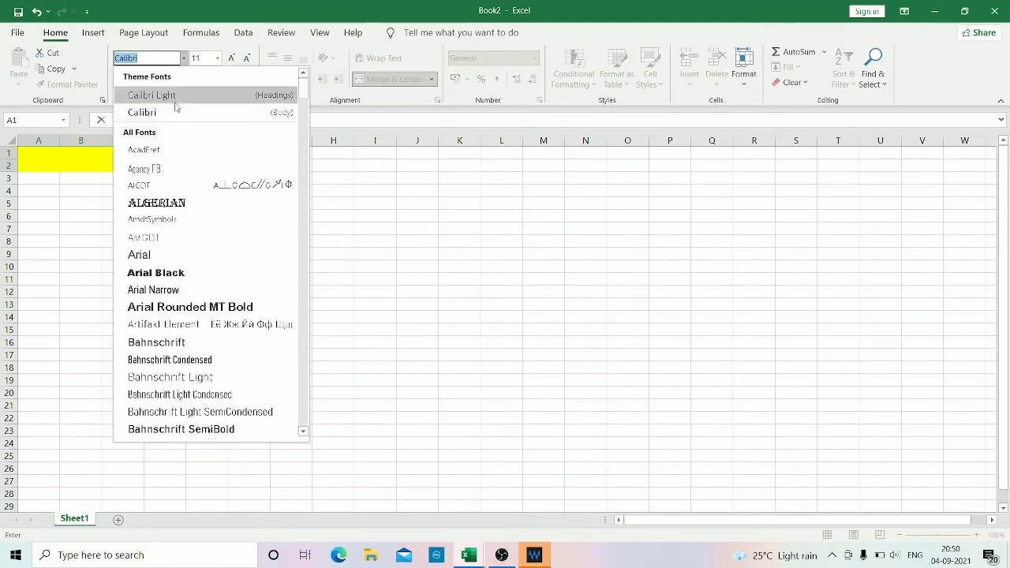
pyautogui.click(155, 273)
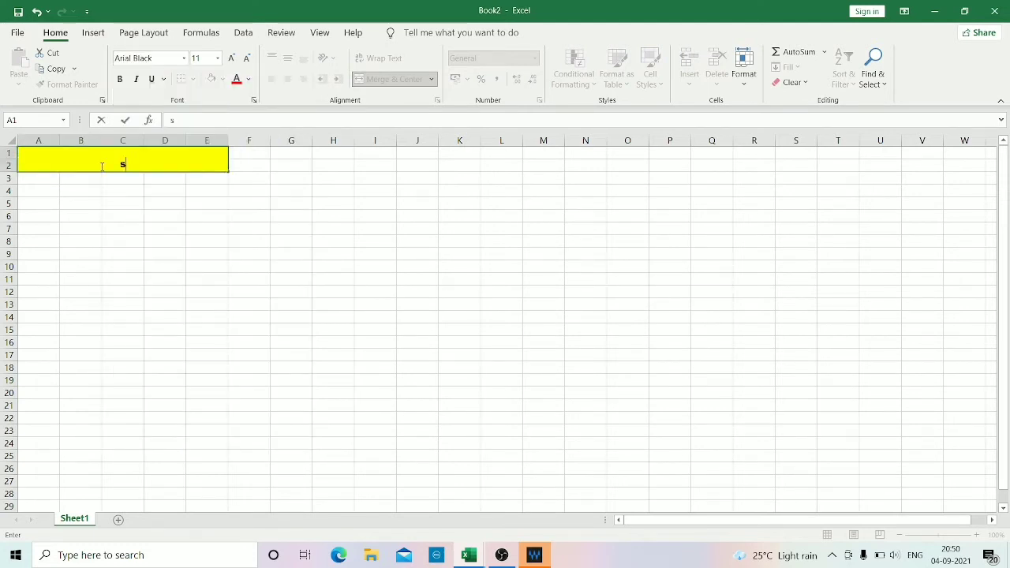
pyautogui.write('tudents')
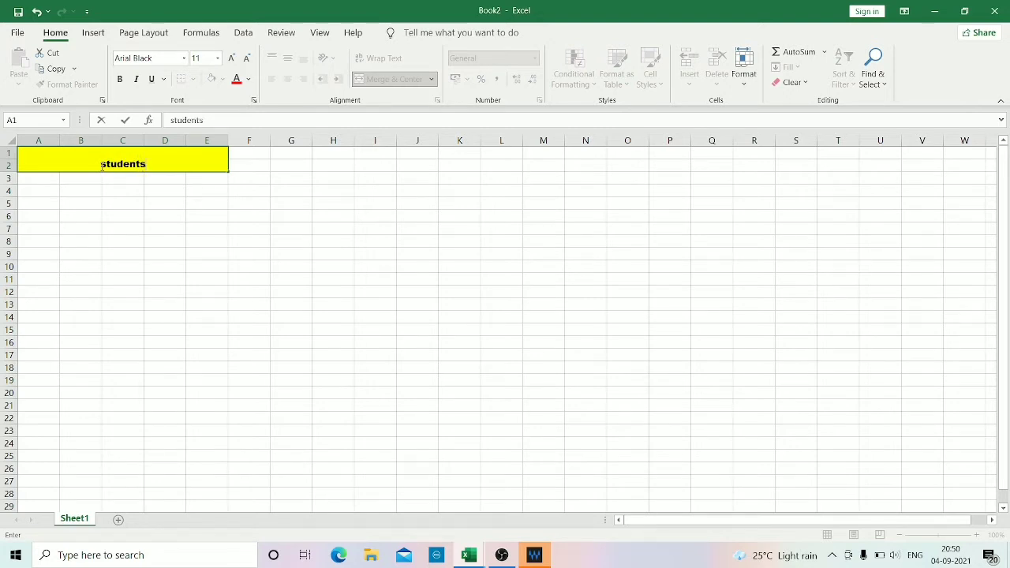
pyautogui.write(' marks')
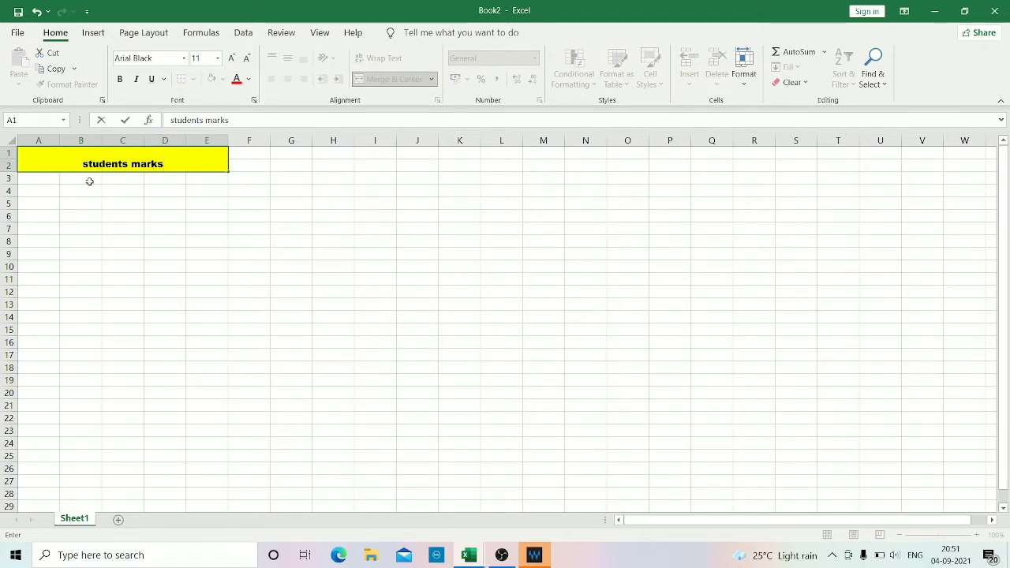
pyautogui.click(140, 199)
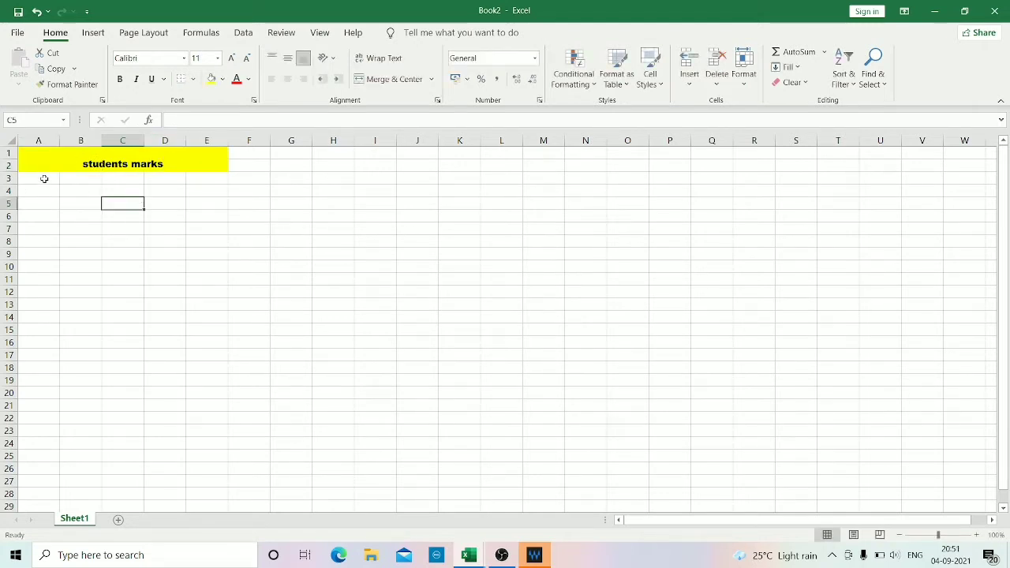
# Step: Apply thick outside borders to the range A3:E7
pyautogui.moveTo(44, 179); pyautogui.dragTo(204, 227)
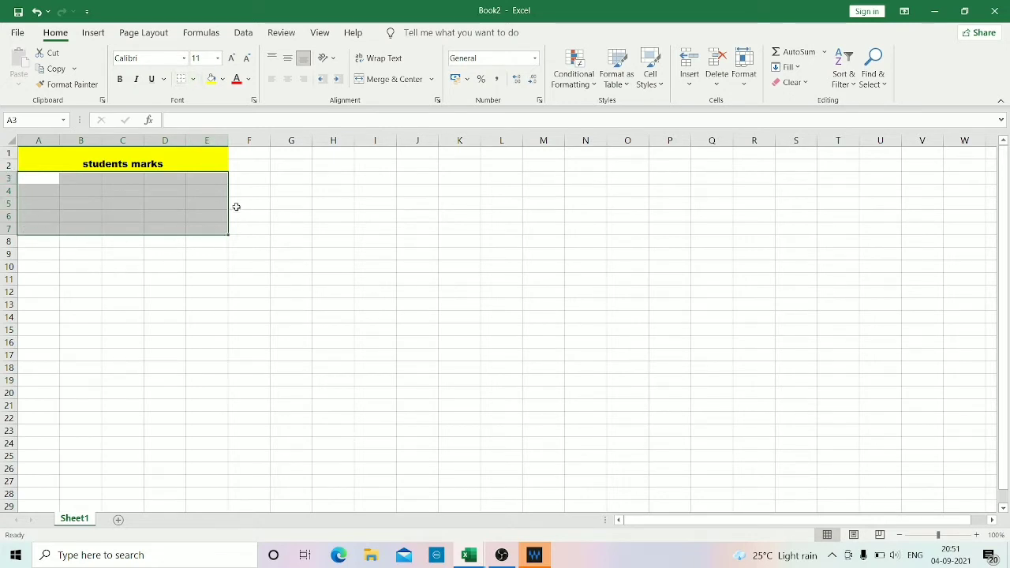
pyautogui.click(192, 81)
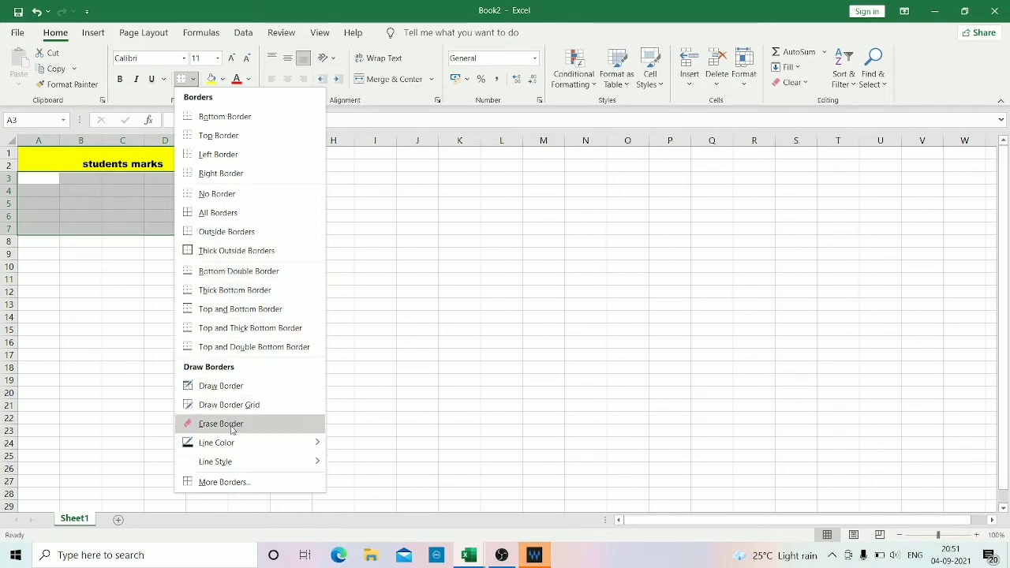
pyautogui.click(230, 250)
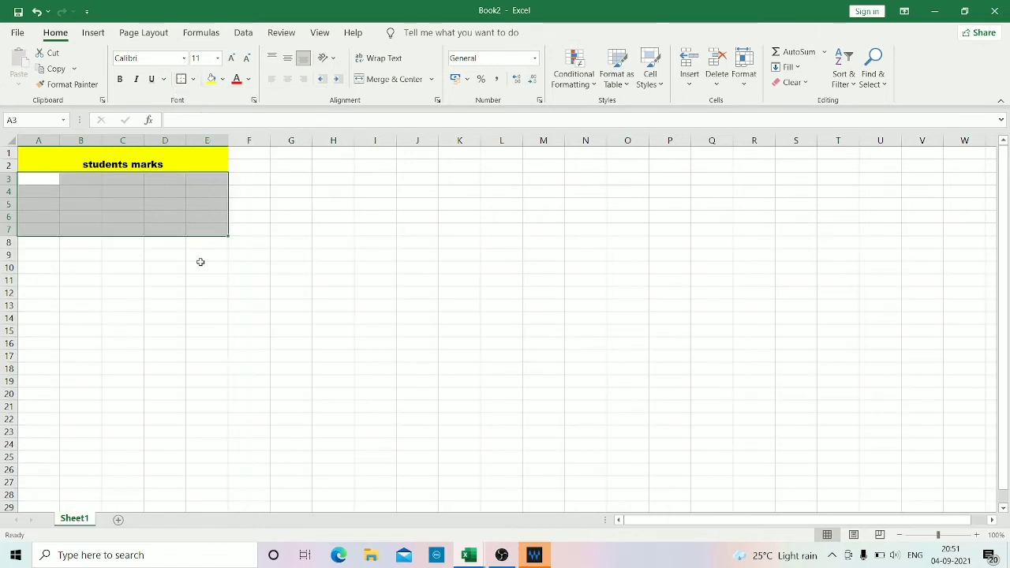
pyautogui.click(199, 261)
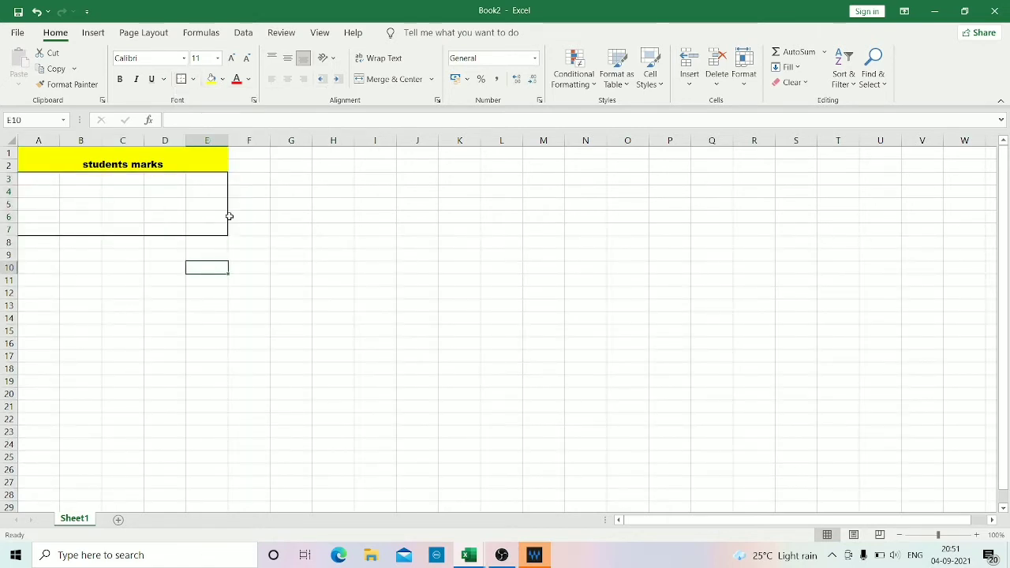
# Step: Apply all borders to the range A3:E7 below the title
pyautogui.moveTo(42, 181); pyautogui.dragTo(199, 228)
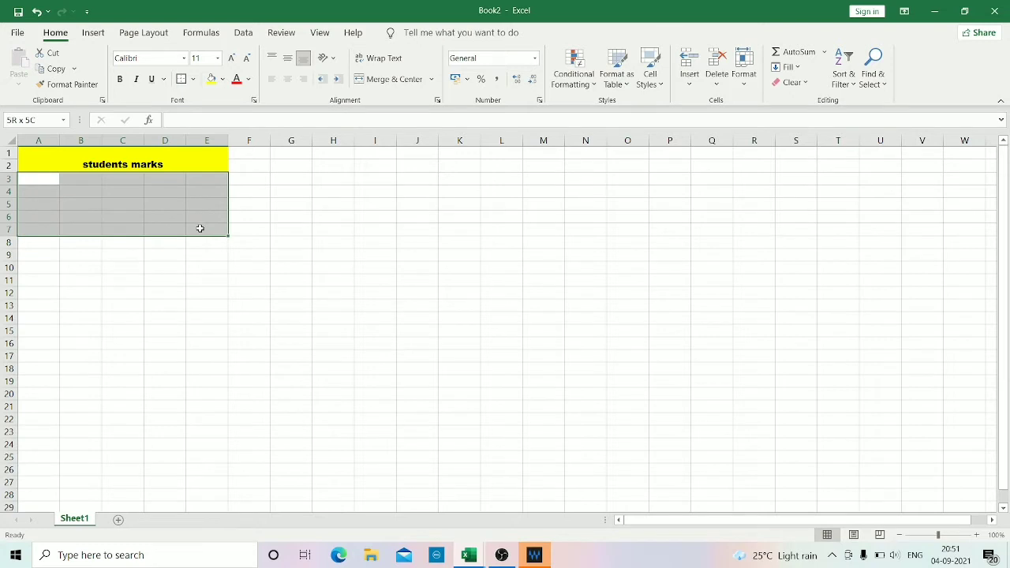
pyautogui.click(195, 79)
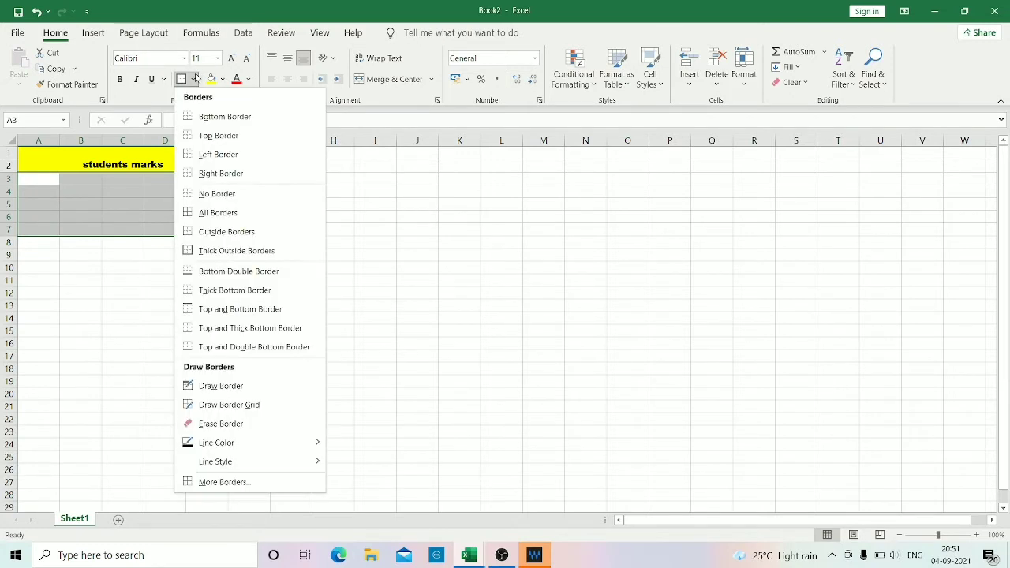
pyautogui.click(219, 213)
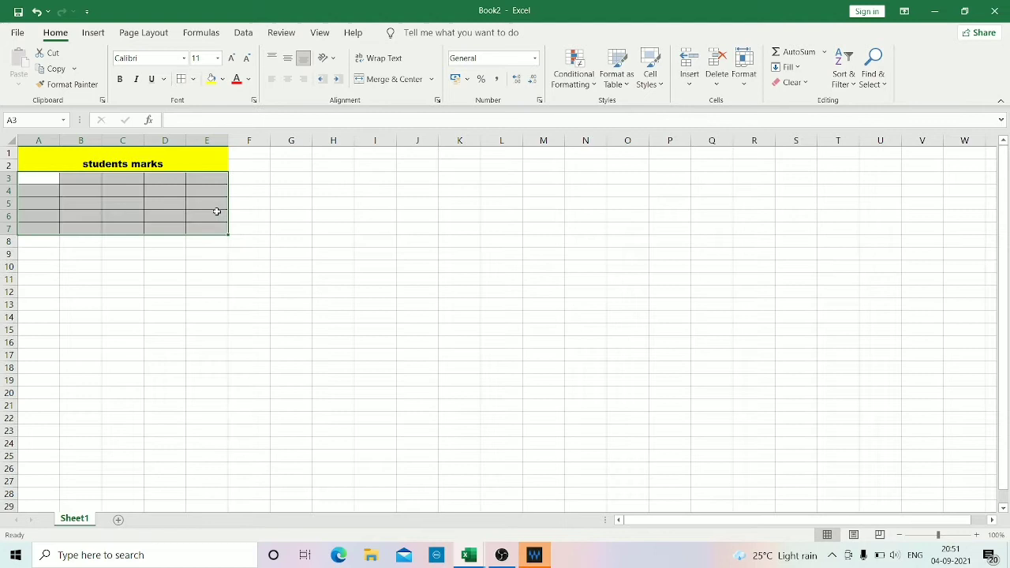
pyautogui.click(134, 266)
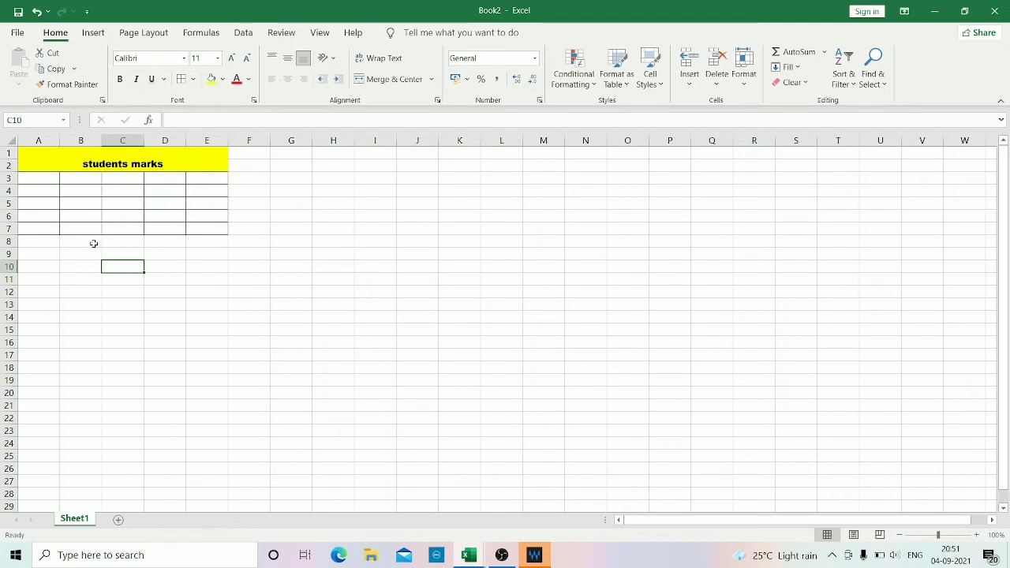
# Step: Enter the five students' first names in cells A3 to A7, one name per row
pyautogui.click(47, 180)
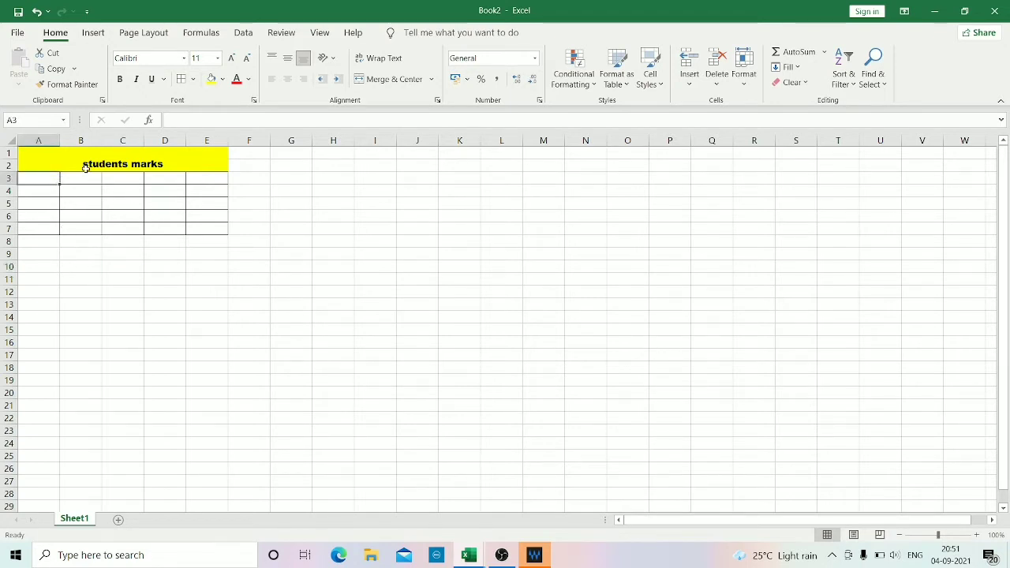
pyautogui.write('salma')
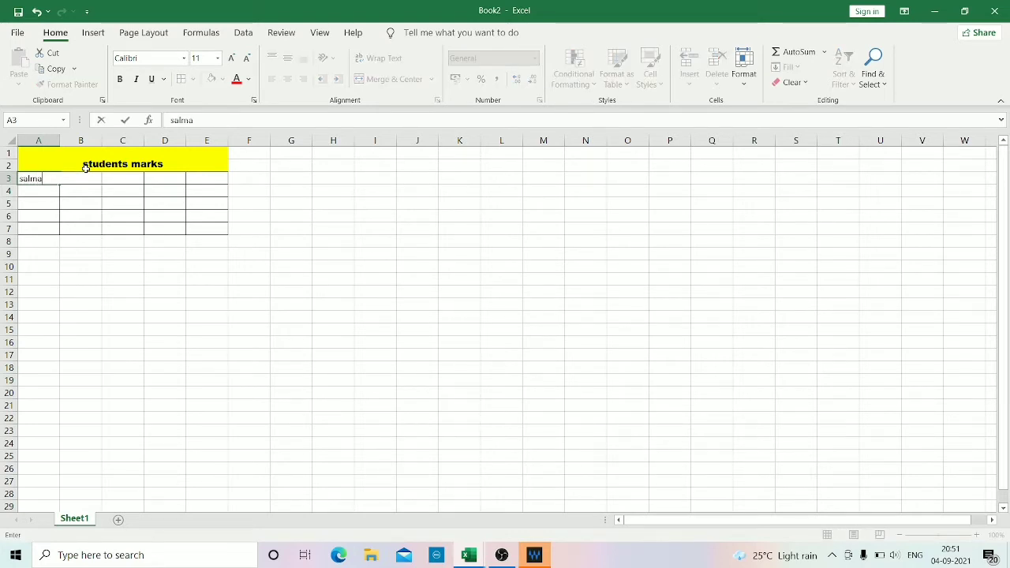
pyautogui.press('Return')
pyautogui.write('sa')
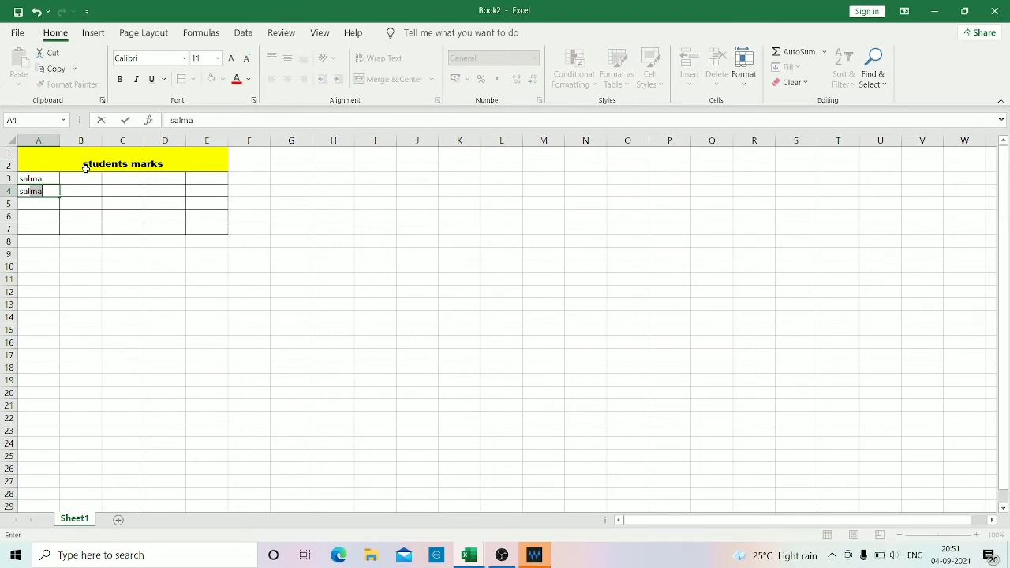
pyautogui.write('lwa')
pyautogui.press('Return')
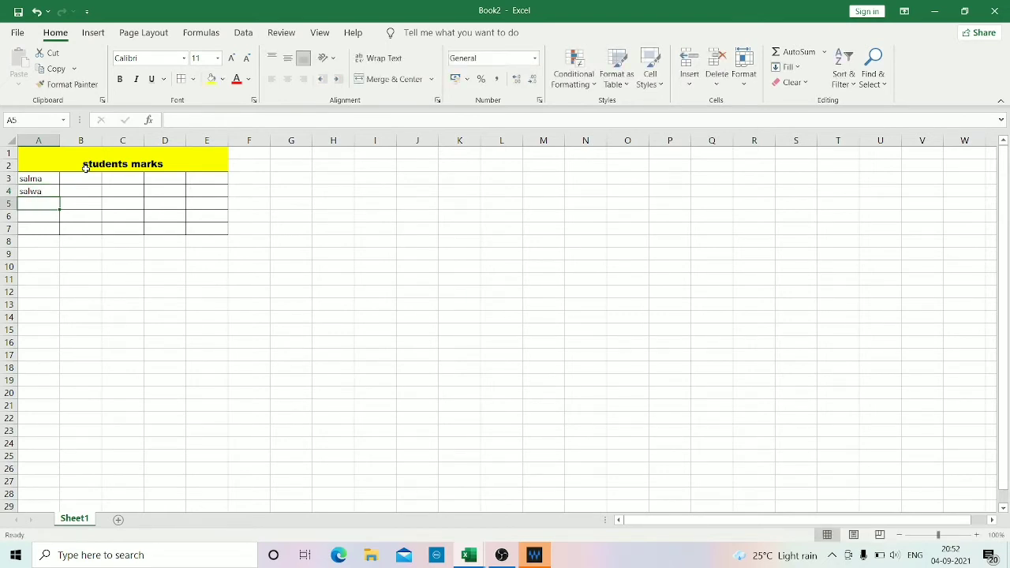
pyautogui.write('ri')
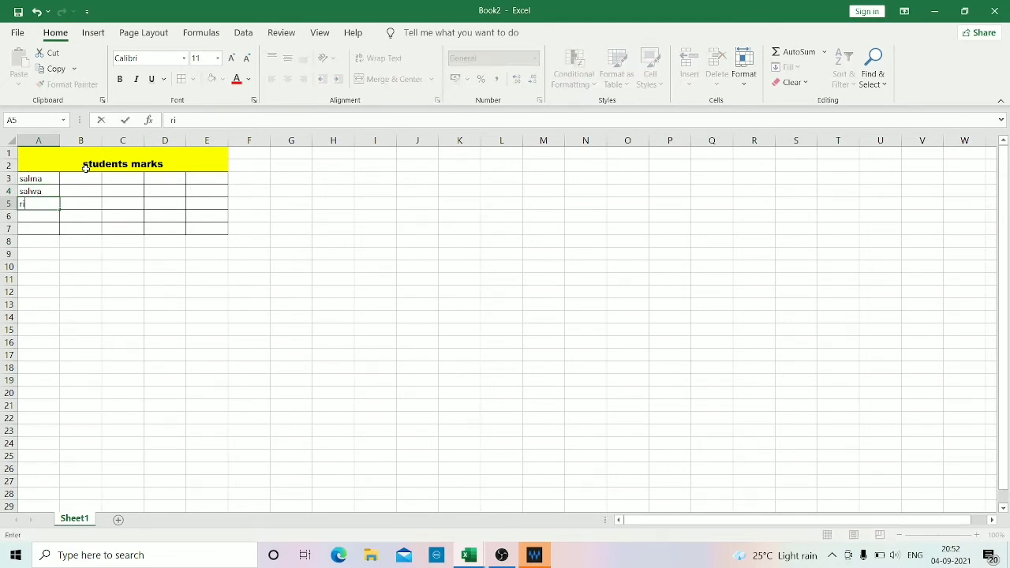
pyautogui.write('dha')
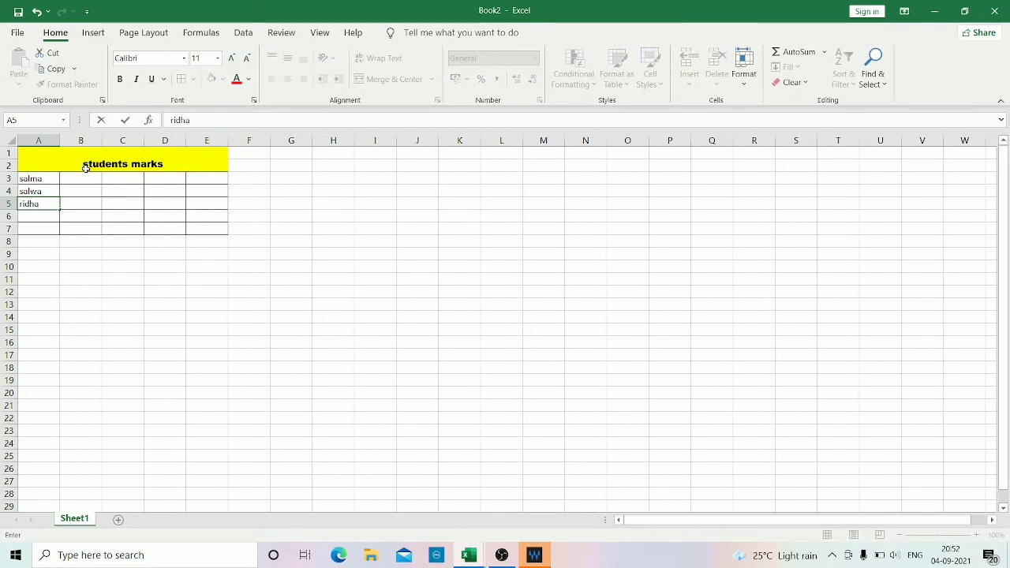
pyautogui.press('Return')
pyautogui.write('raseen')
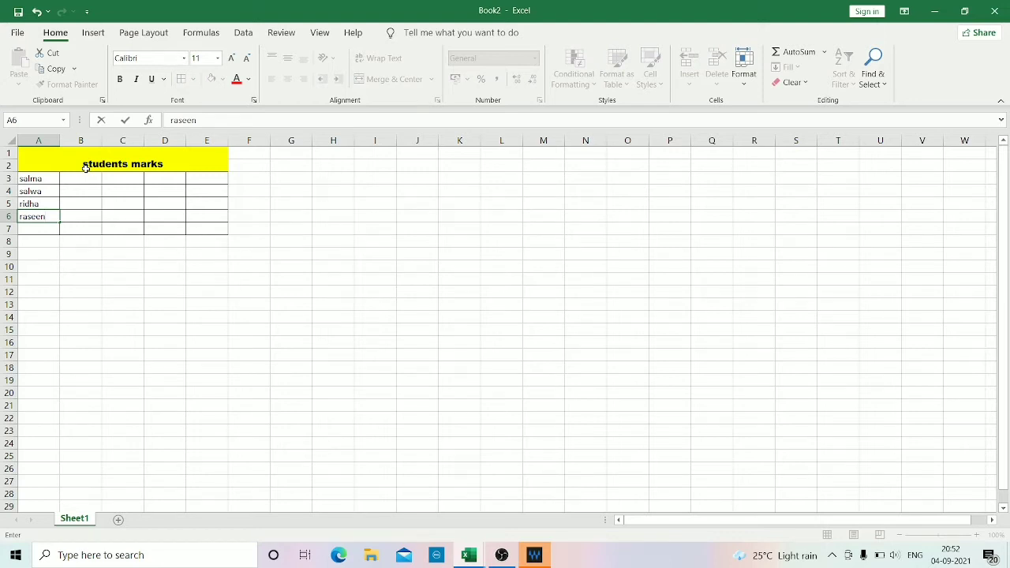
pyautogui.press('Return')
pyautogui.write('s')
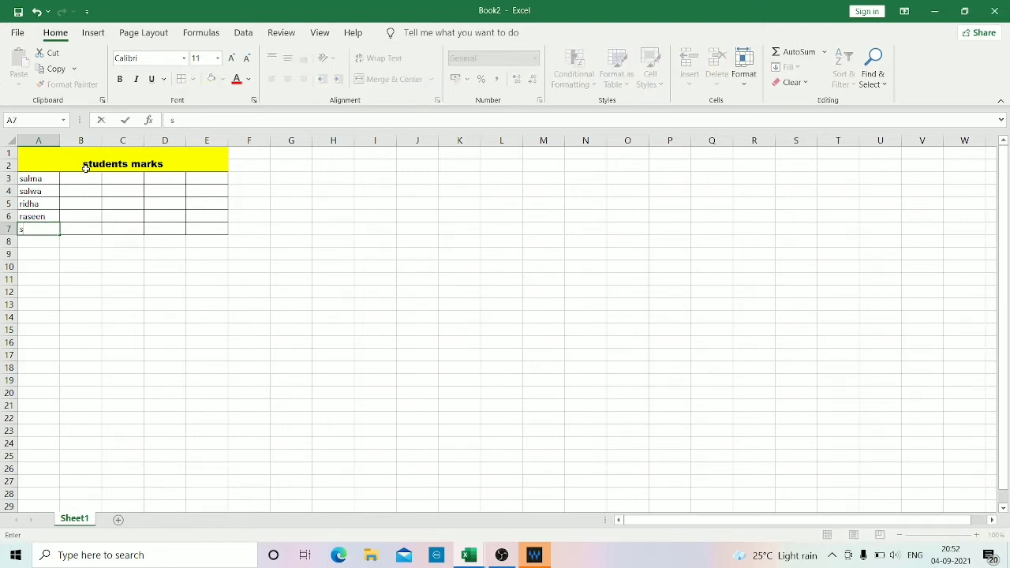
pyautogui.write('haijal')
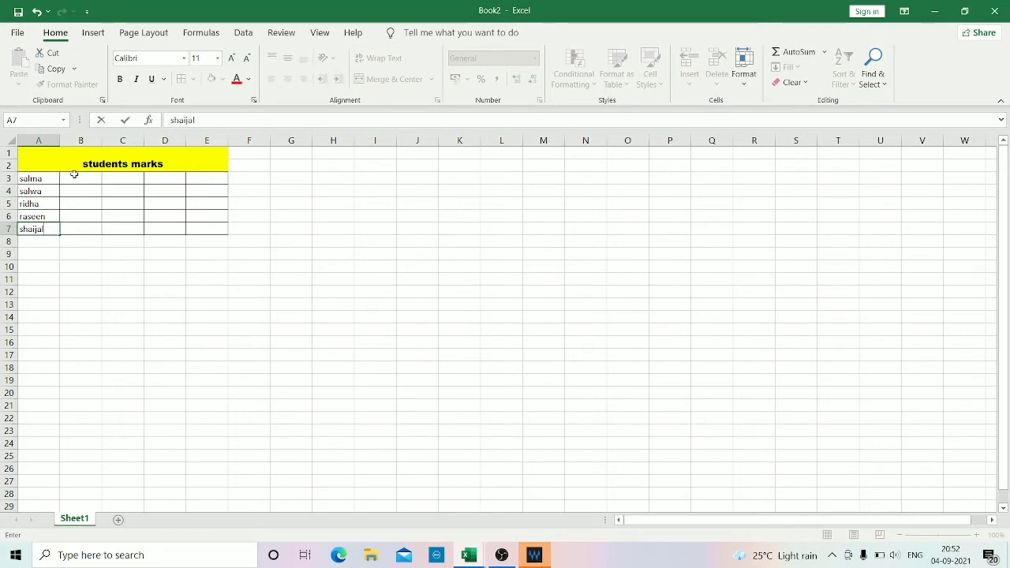
pyautogui.click(37, 179)
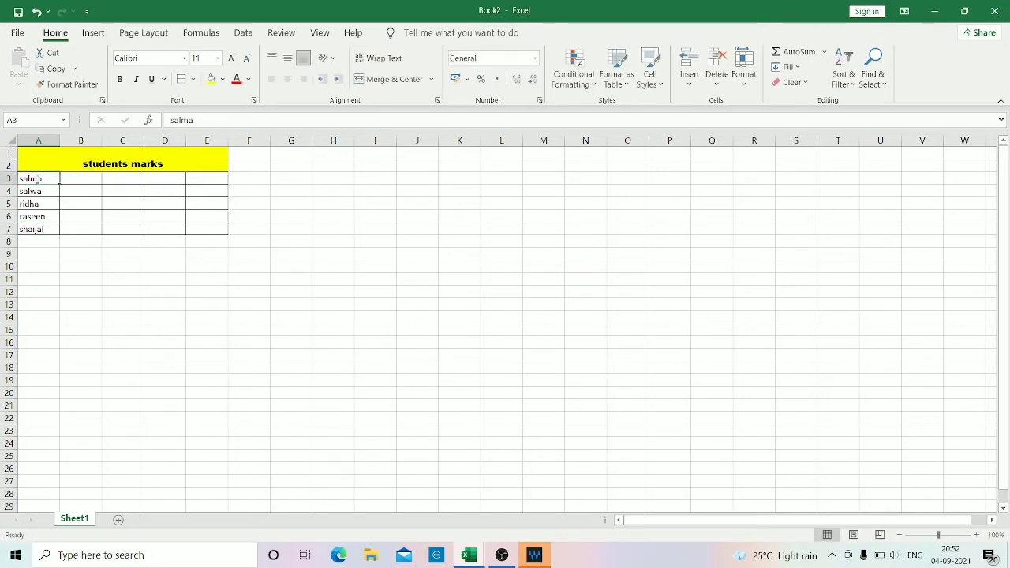
# Step: Try to insert a sheet row above the first student's row, A3:E3, and undo the insertion
pyautogui.click(76, 179)
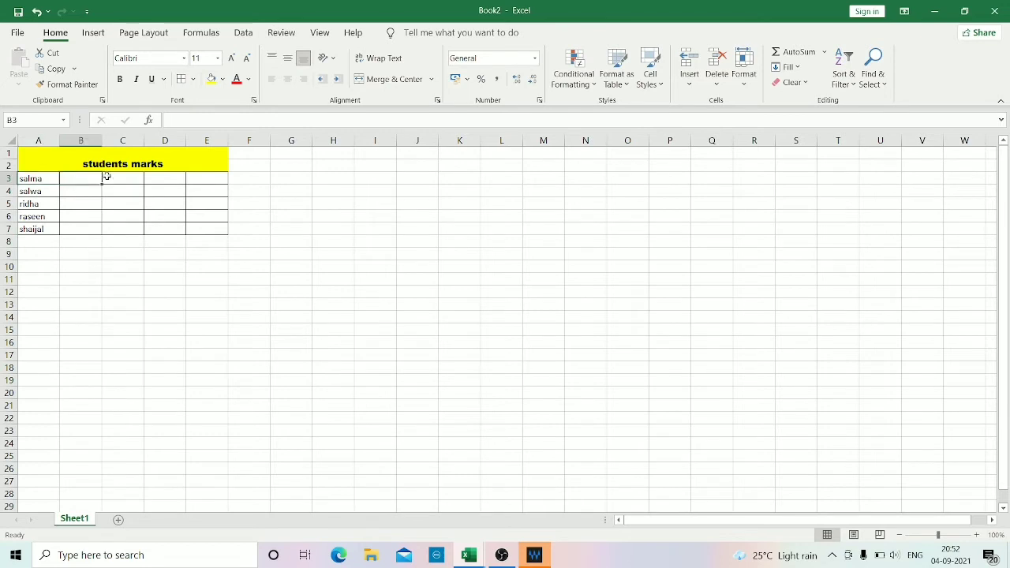
pyautogui.click(115, 178)
pyautogui.click(39, 176)
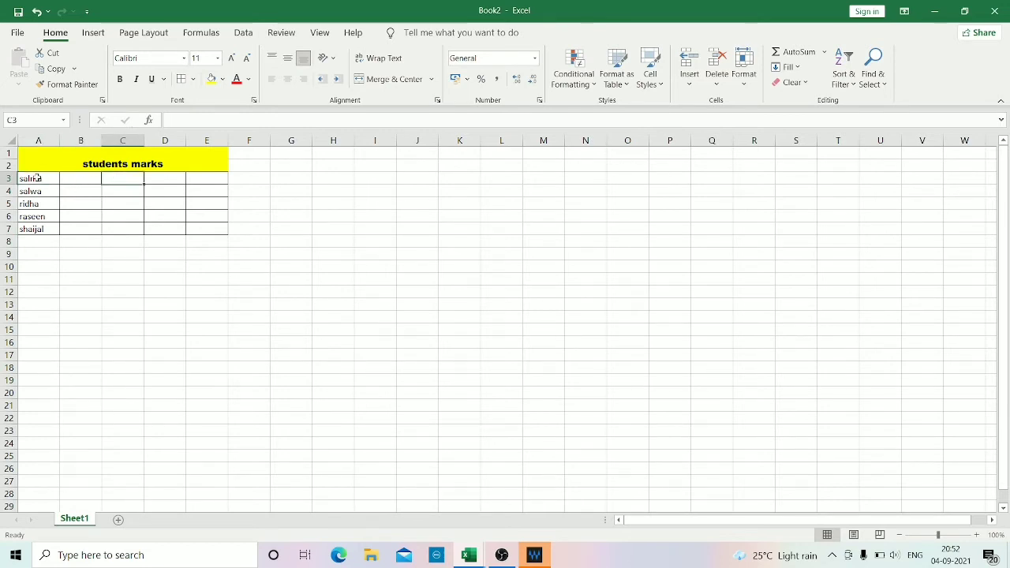
pyautogui.moveTo(67, 177); pyautogui.dragTo(201, 180)
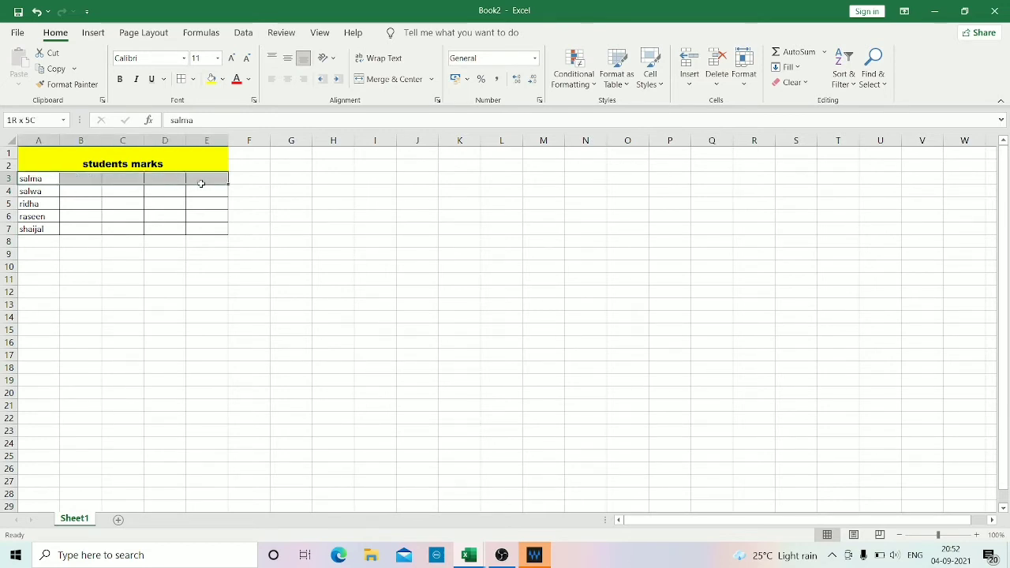
pyautogui.click(690, 79)
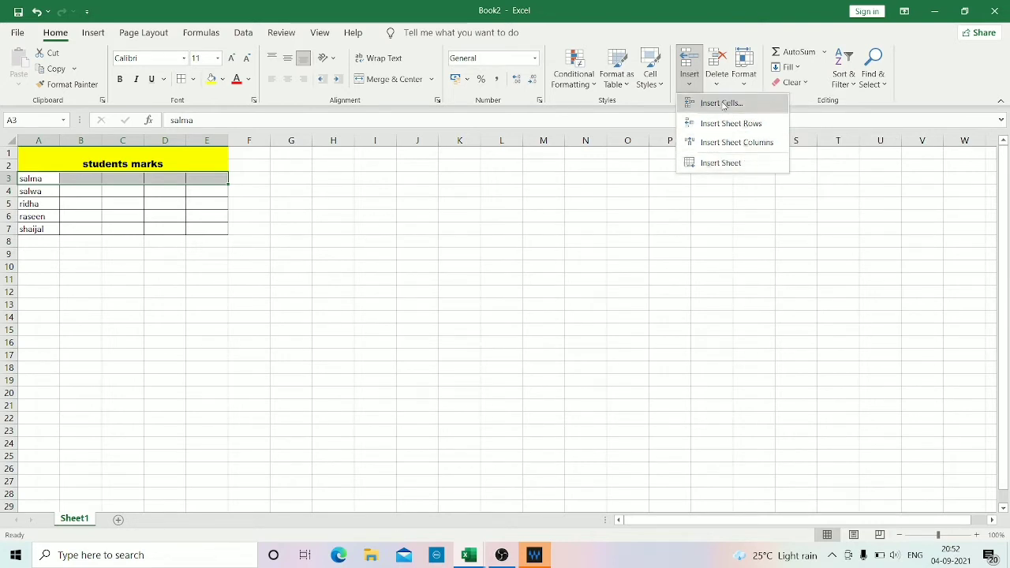
pyautogui.click(727, 123)
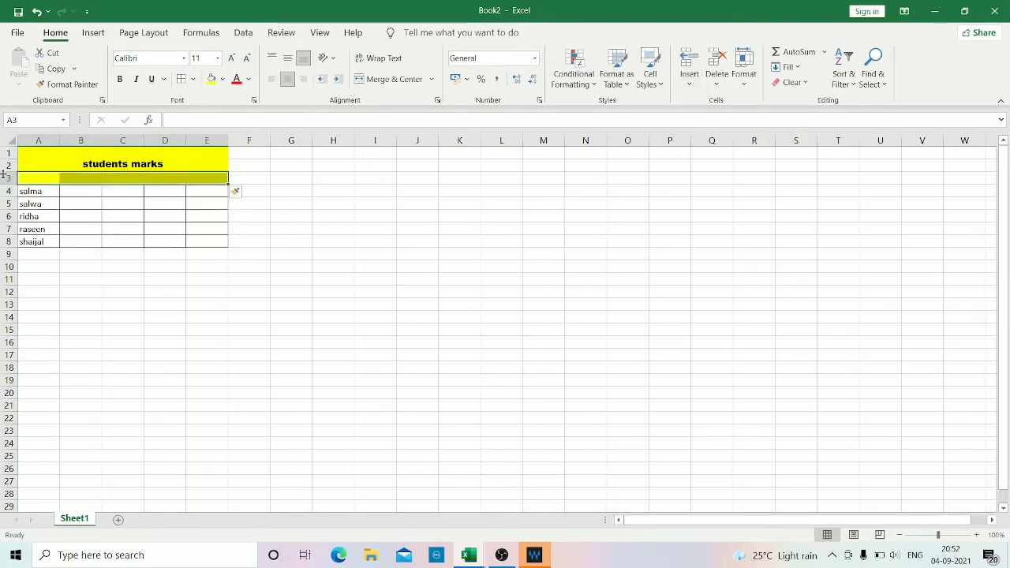
pyautogui.moveTo(34, 179); pyautogui.dragTo(206, 184)
pyautogui.hotkey('ctrl', 'z')
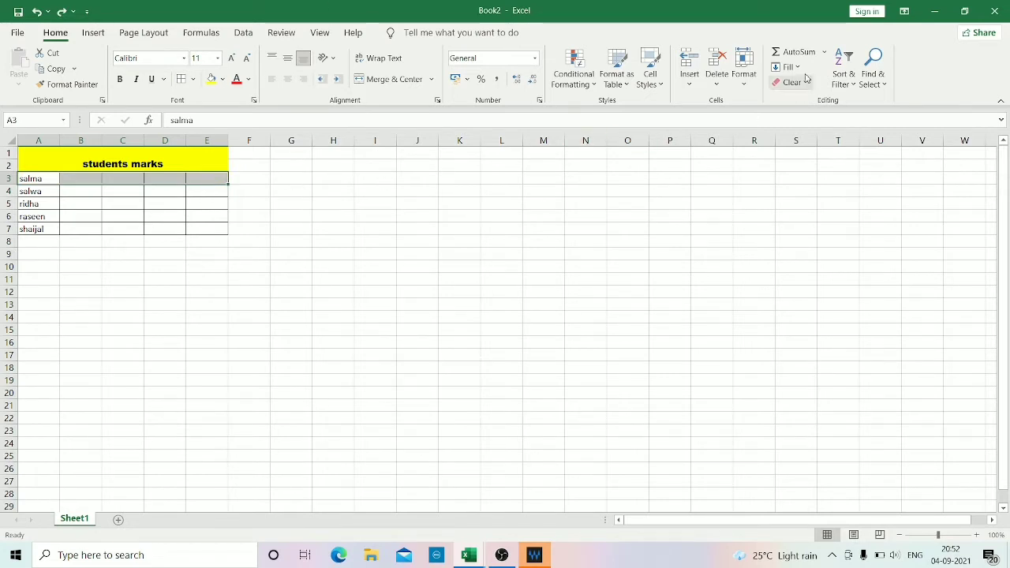
# Step: Insert cells at A3:E3 above the first student, shifting the existing cells down
pyautogui.click(690, 80)
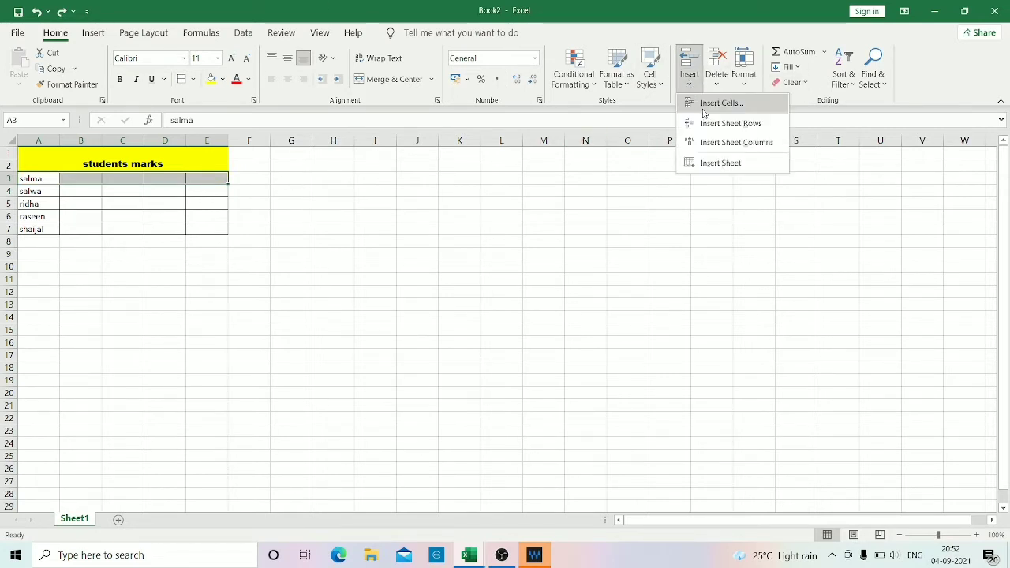
pyautogui.click(703, 109)
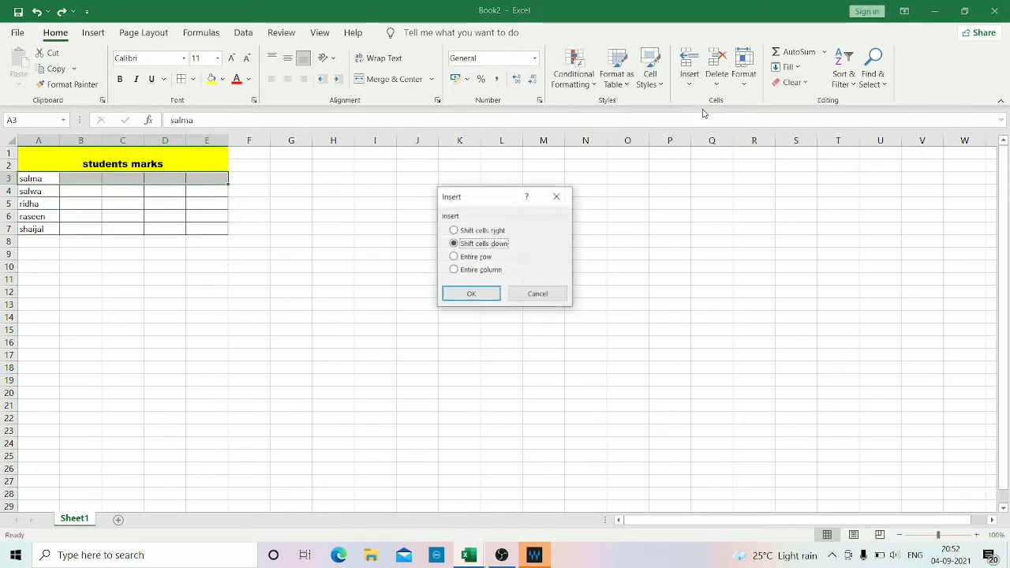
pyautogui.click(466, 304)
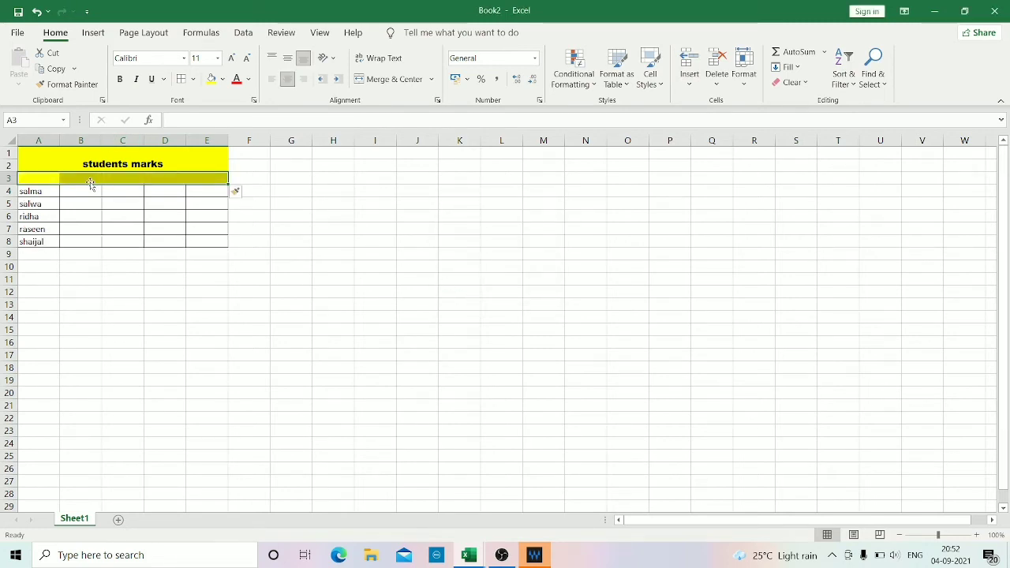
pyautogui.moveTo(37, 179); pyautogui.dragTo(82, 180)
pyautogui.hotkey('ctrl', 'z')
pyautogui.click(38, 179)
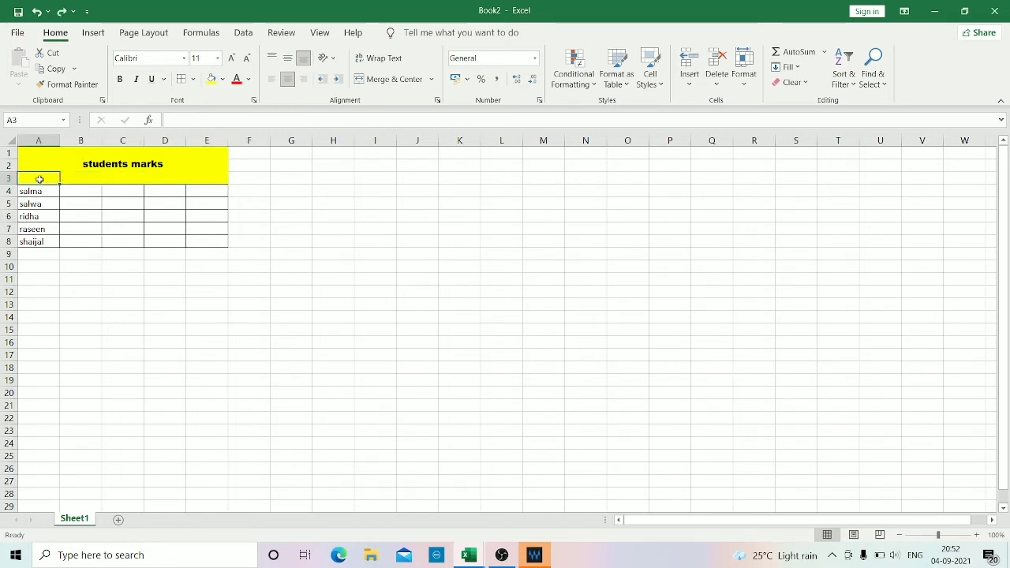
pyautogui.doubleClick(49, 177)
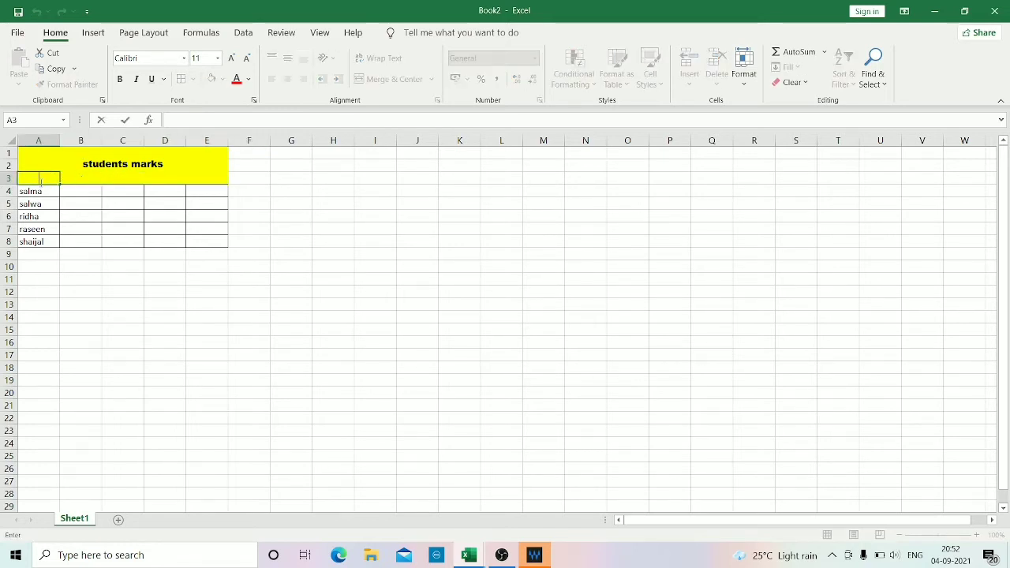
pyautogui.click(58, 189)
pyautogui.moveTo(59, 189); pyautogui.dragTo(80, 180)
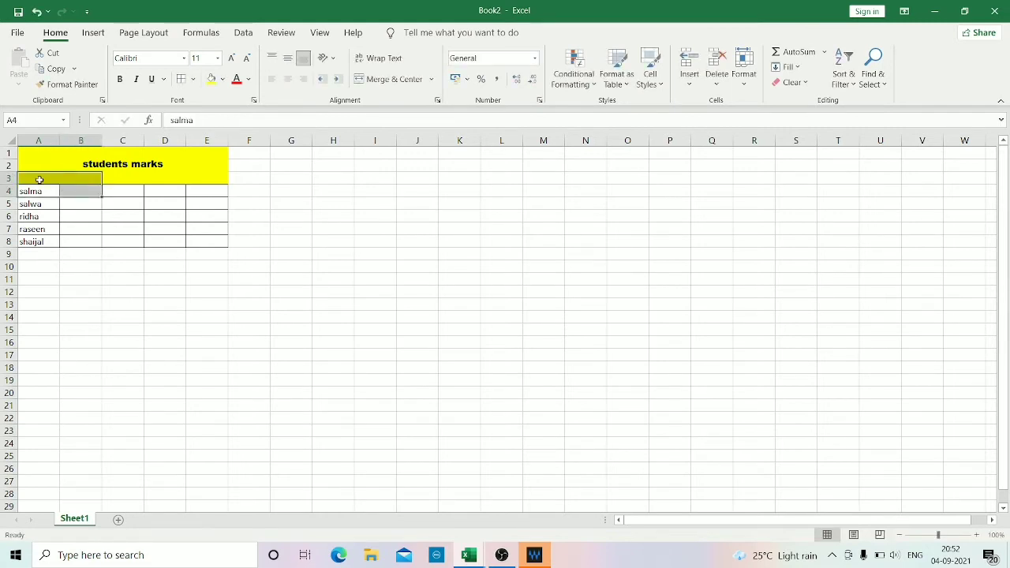
pyautogui.doubleClick(40, 180)
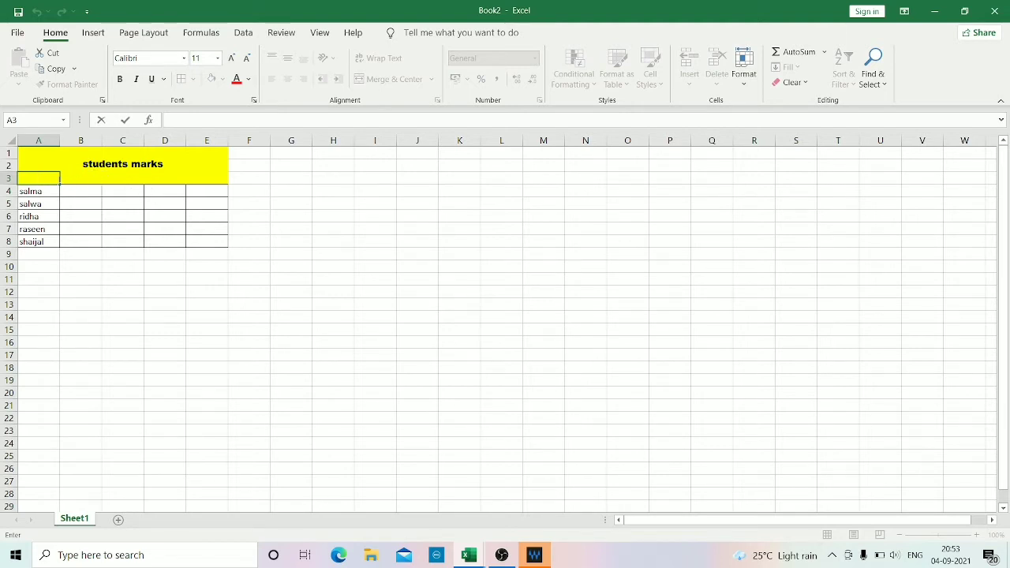
pyautogui.click(65, 180)
pyautogui.click(87, 202)
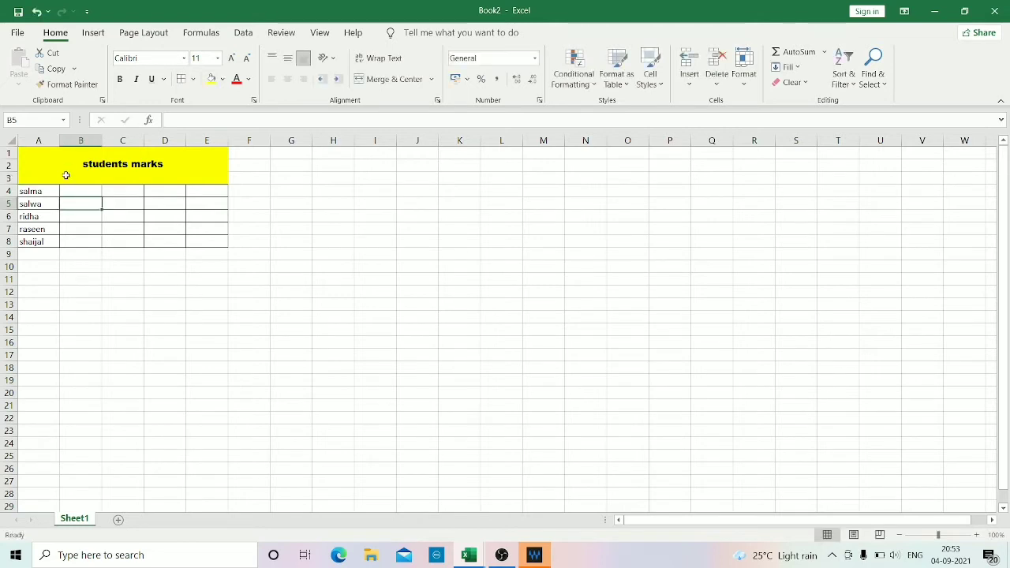
# Step: Insert a sheet row above the first student in row 4 and fill the new cells A4:E4 with white
pyautogui.moveTo(44, 194); pyautogui.dragTo(226, 190)
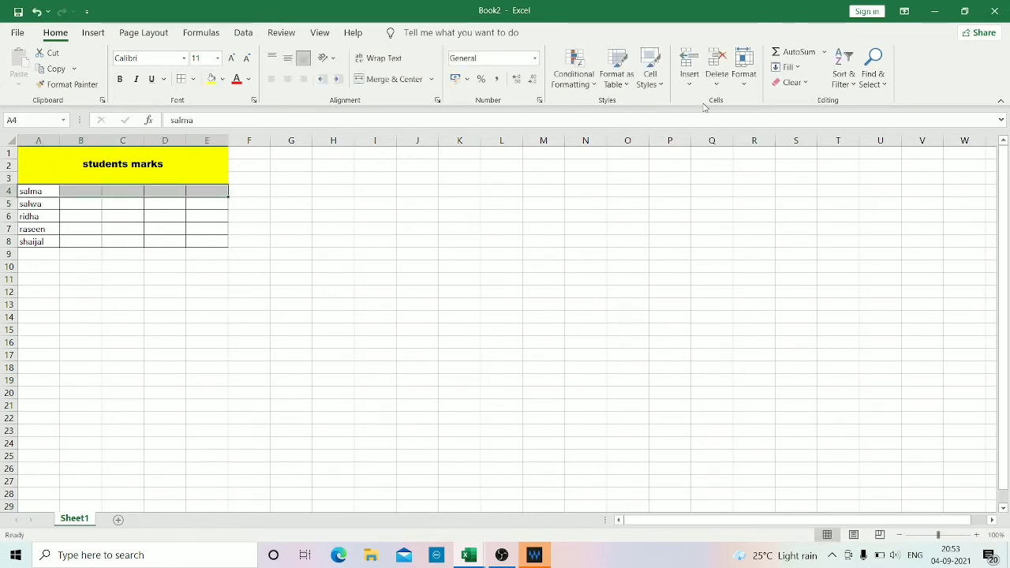
pyautogui.click(689, 81)
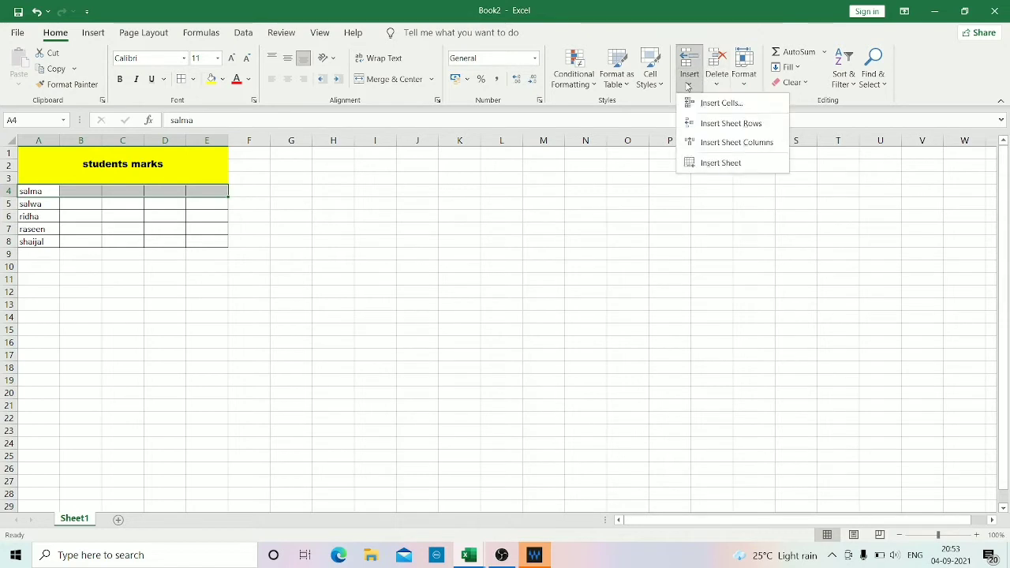
pyautogui.click(732, 126)
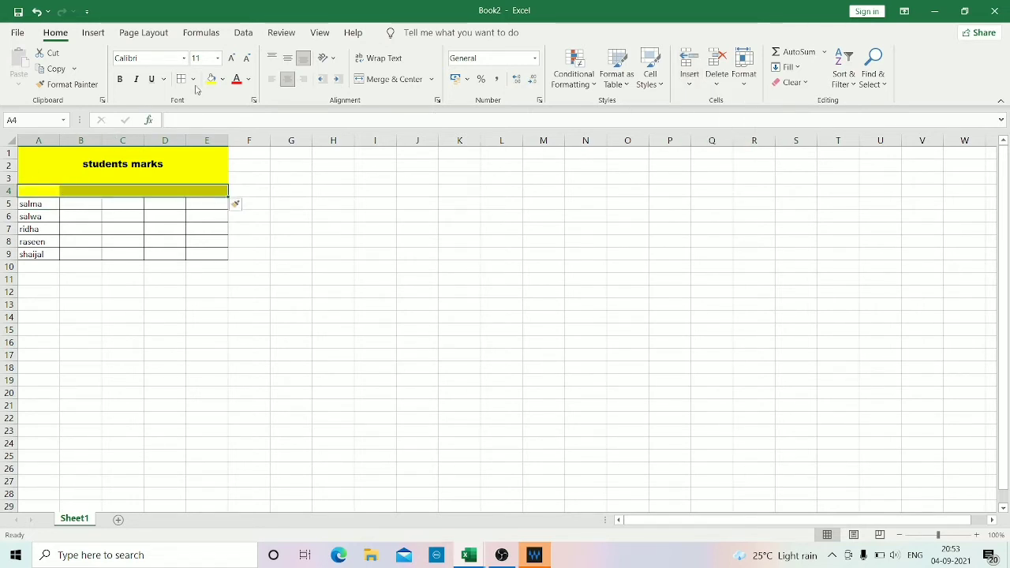
pyautogui.click(223, 80)
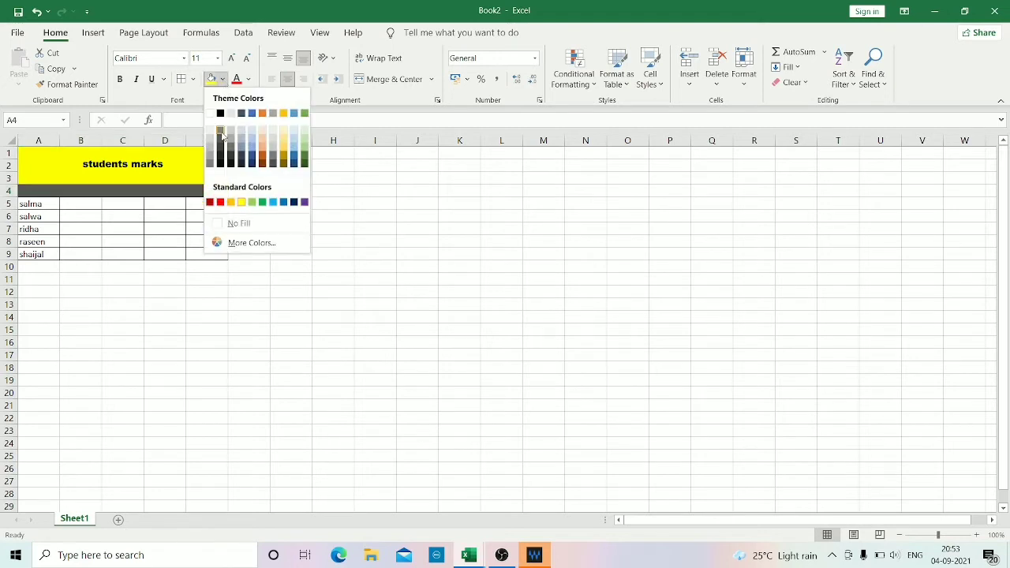
pyautogui.click(209, 114)
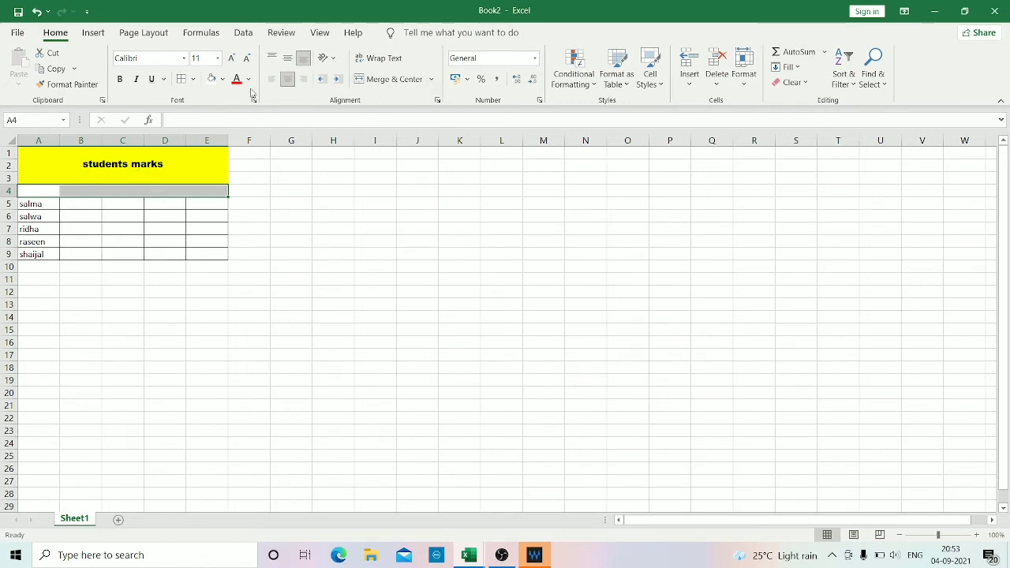
pyautogui.click(113, 202)
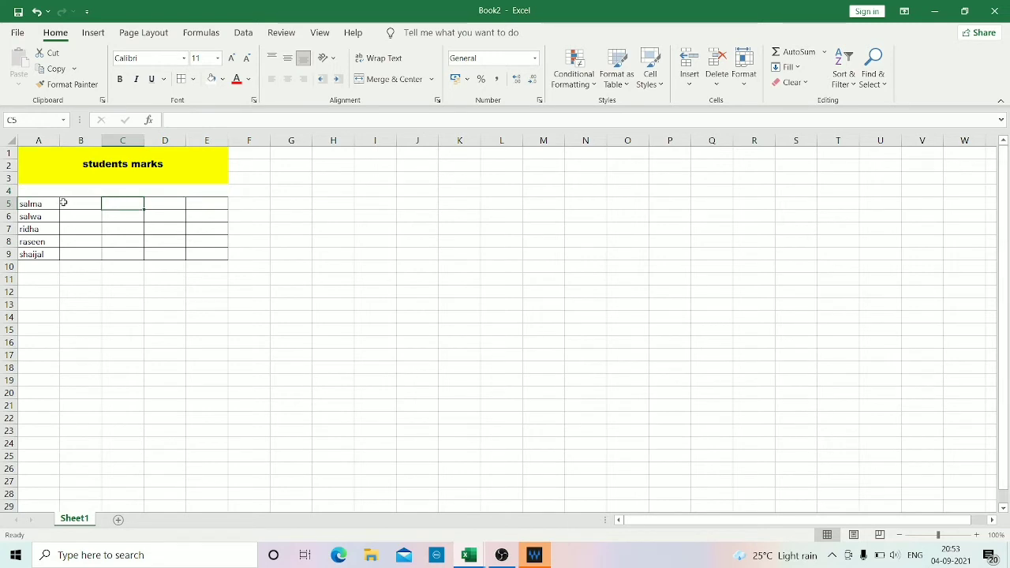
# Step: Apply all borders to the blank cells A4:E4 above the student names
pyautogui.moveTo(46, 191); pyautogui.dragTo(220, 188)
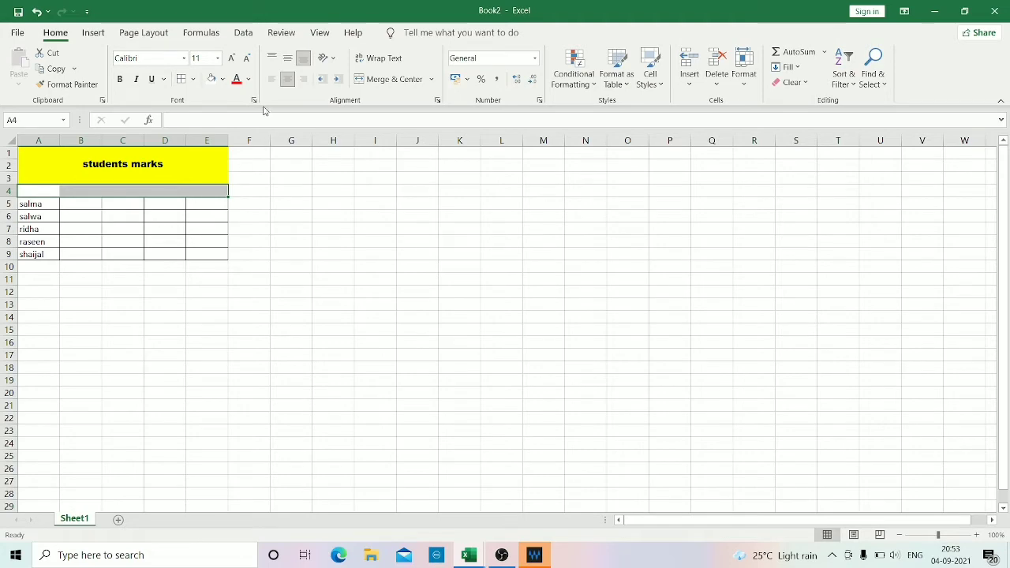
pyautogui.click(193, 79)
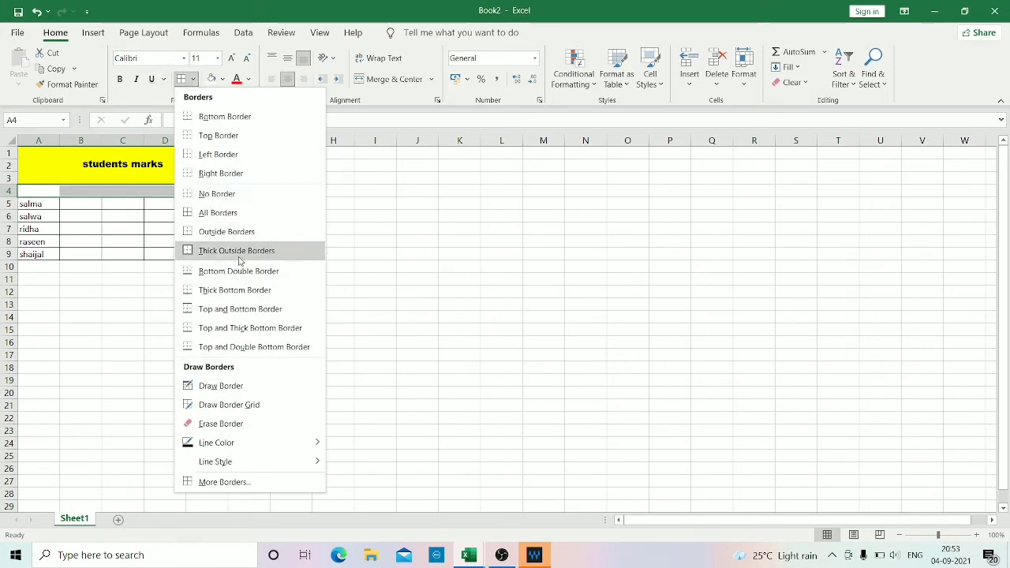
pyautogui.click(234, 213)
pyautogui.click(120, 241)
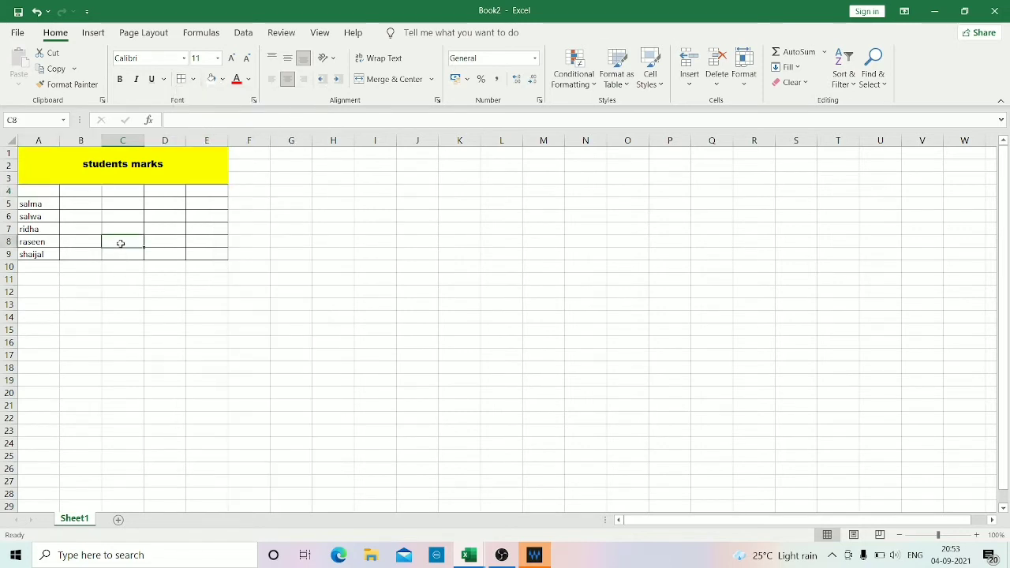
# Step: Set the font of cell A4 to Arial Black and enter the column heading NAME in it
pyautogui.click(86, 192)
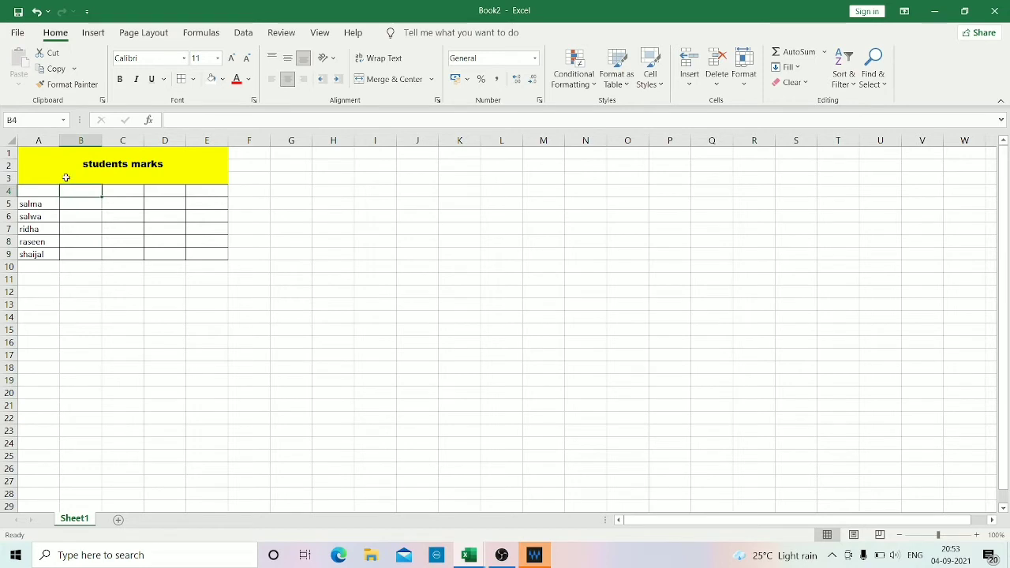
pyautogui.click(52, 199)
pyautogui.click(48, 190)
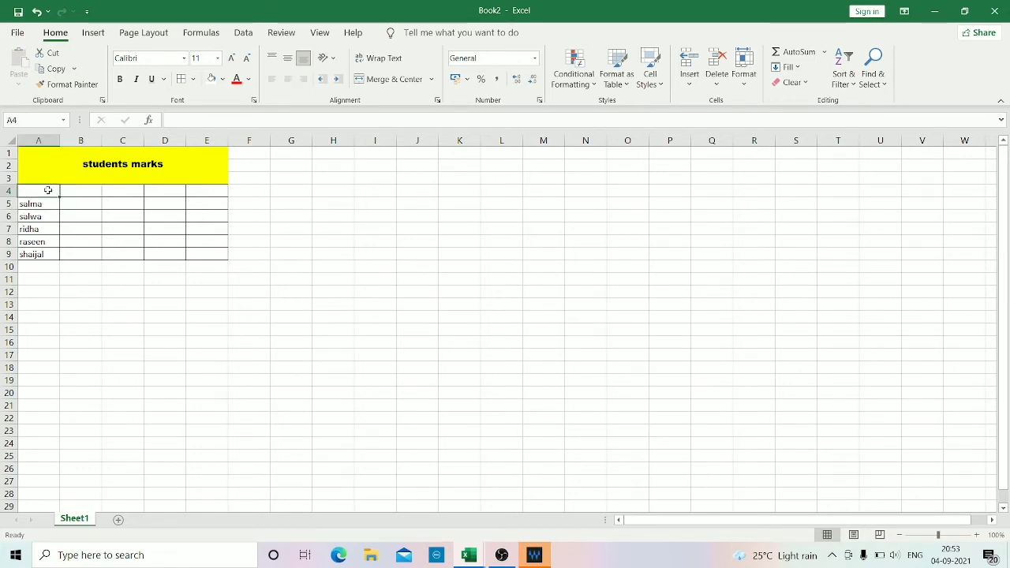
pyautogui.click(184, 60)
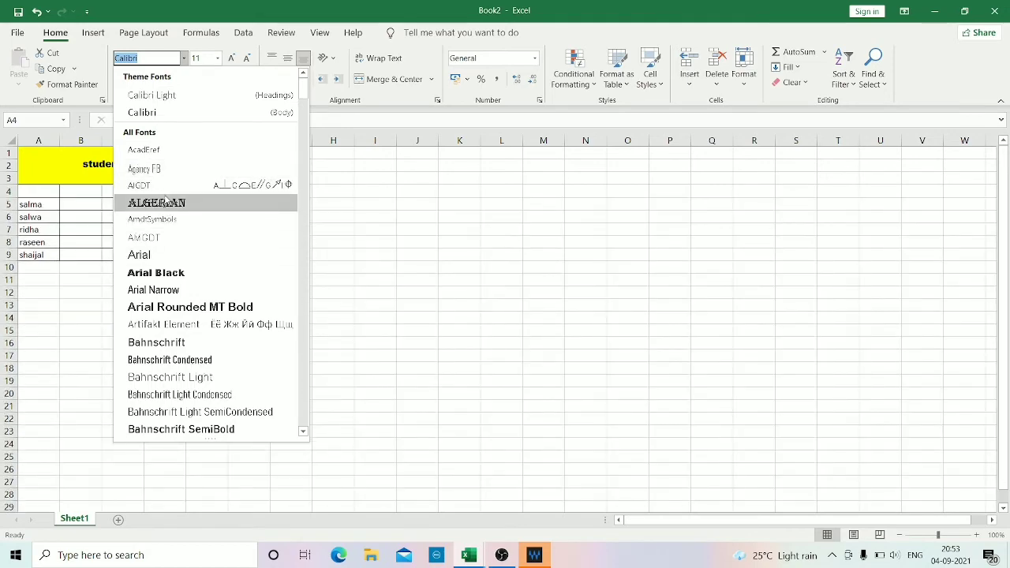
pyautogui.click(156, 272)
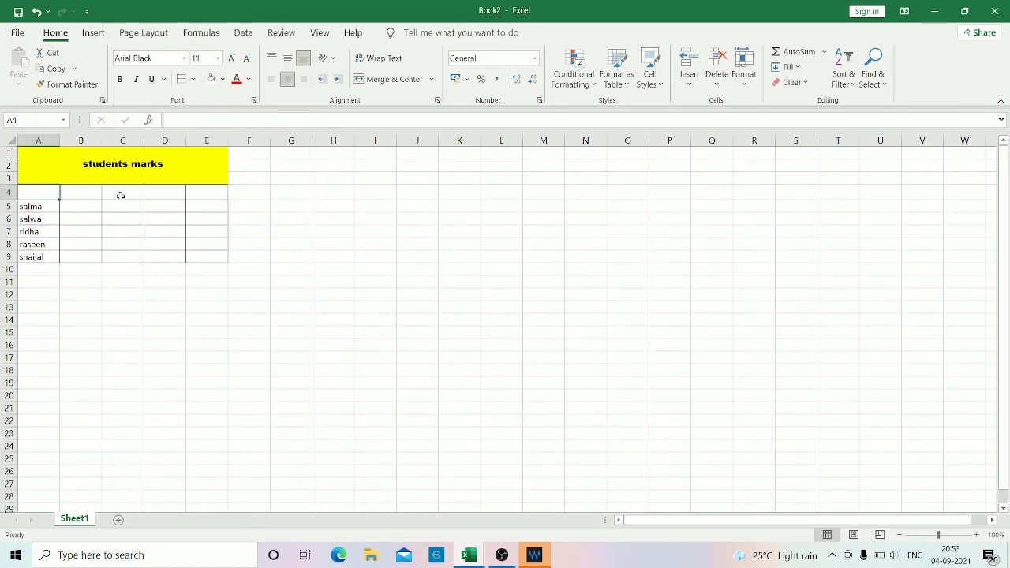
pyautogui.write('n')
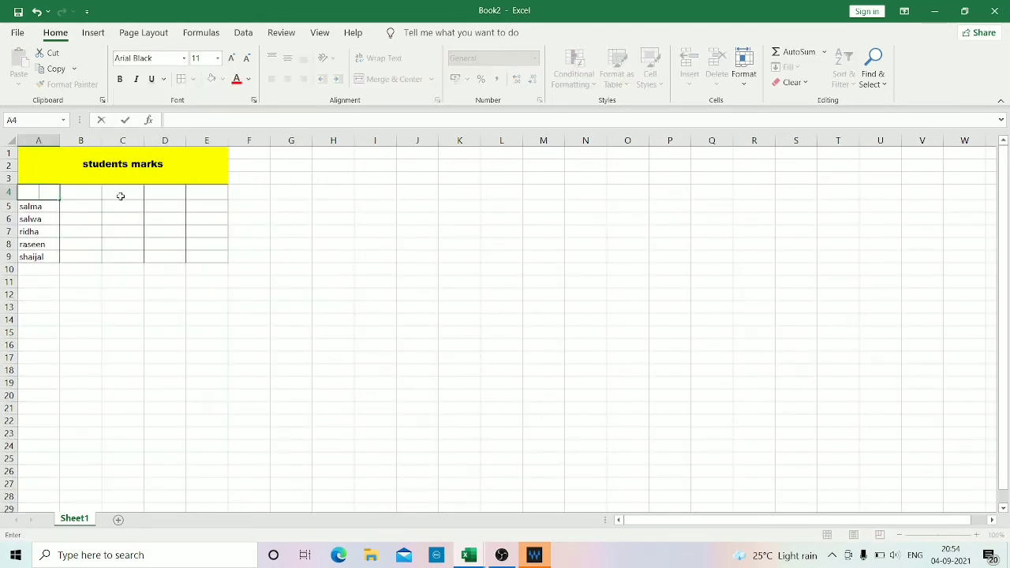
pyautogui.write('NA')
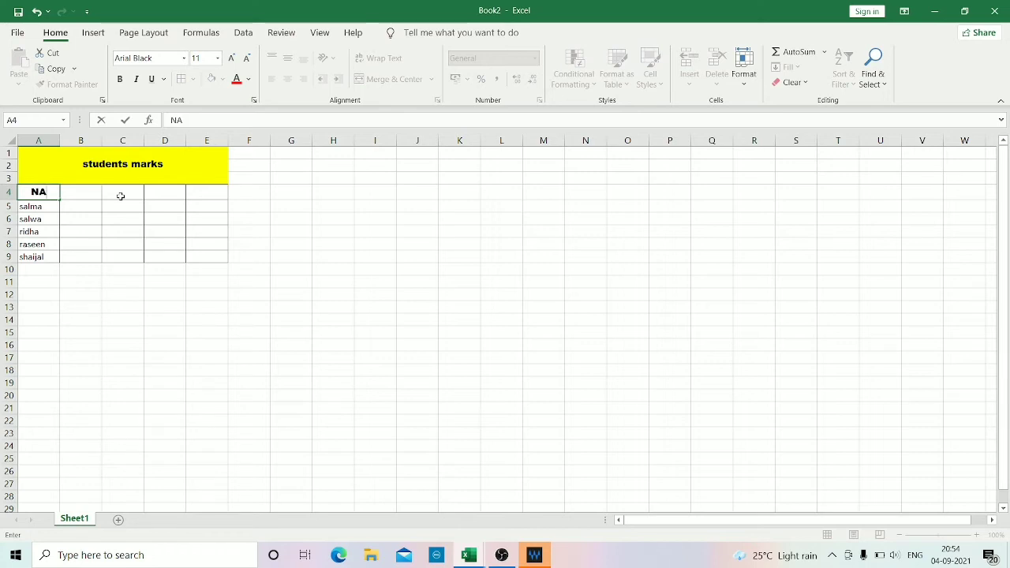
pyautogui.write('ME')
# Step: Enter the subject headings ENGLISH, MATHS, MALAYALAM and HINDI in cells B4 to E4
pyautogui.click(90, 189)
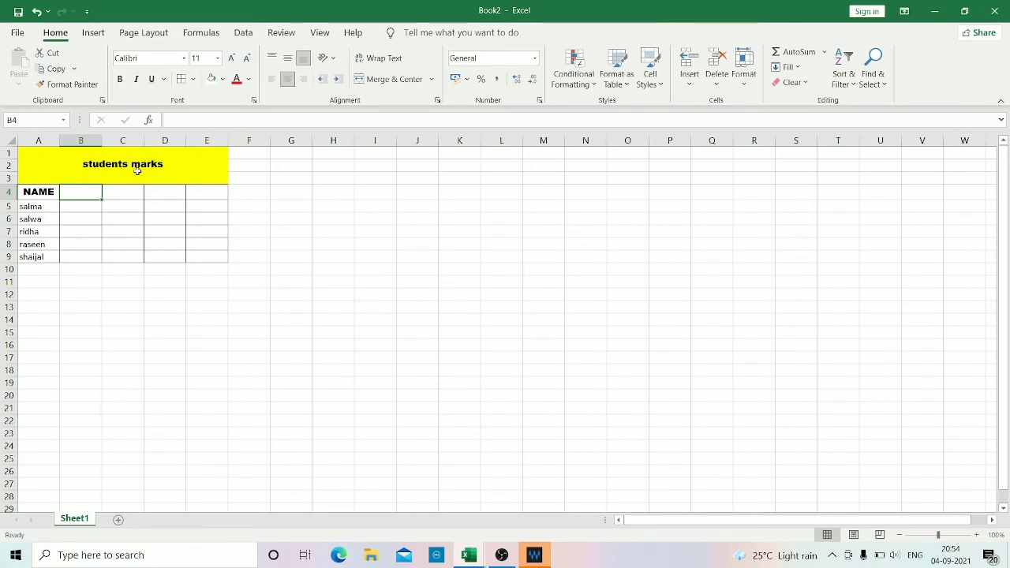
pyautogui.write('ENG')
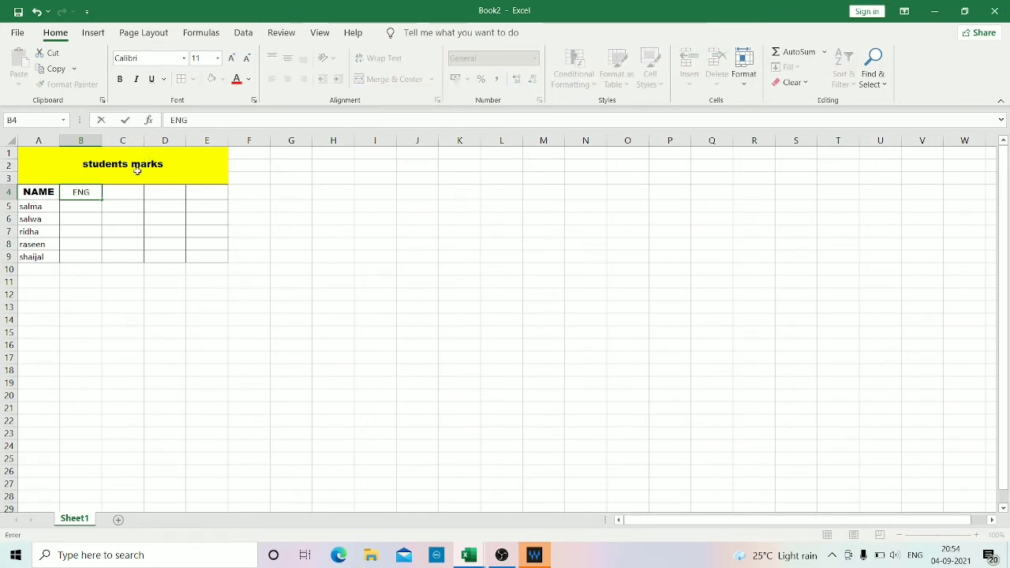
pyautogui.write('LISH')
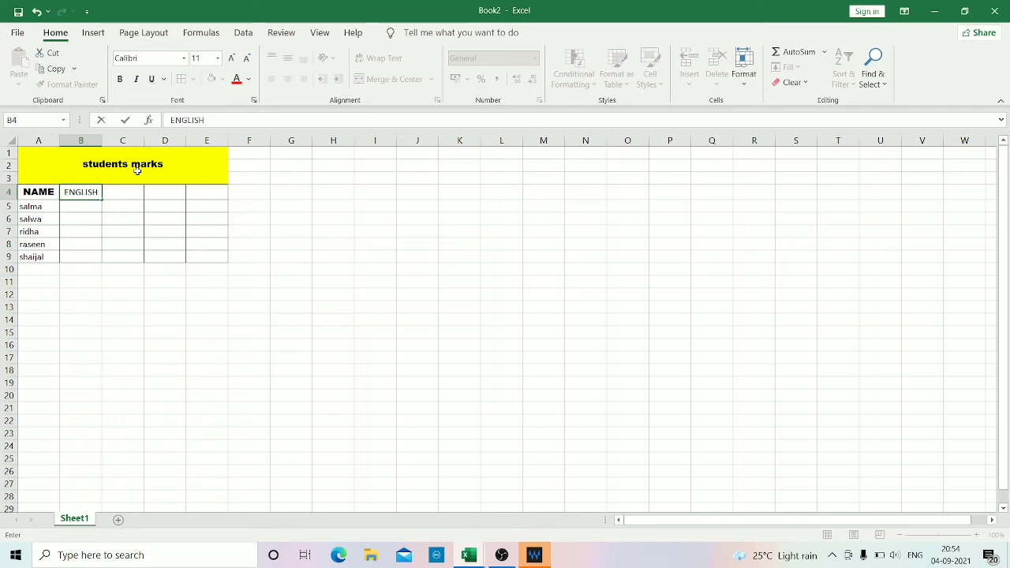
pyautogui.press('Tab')
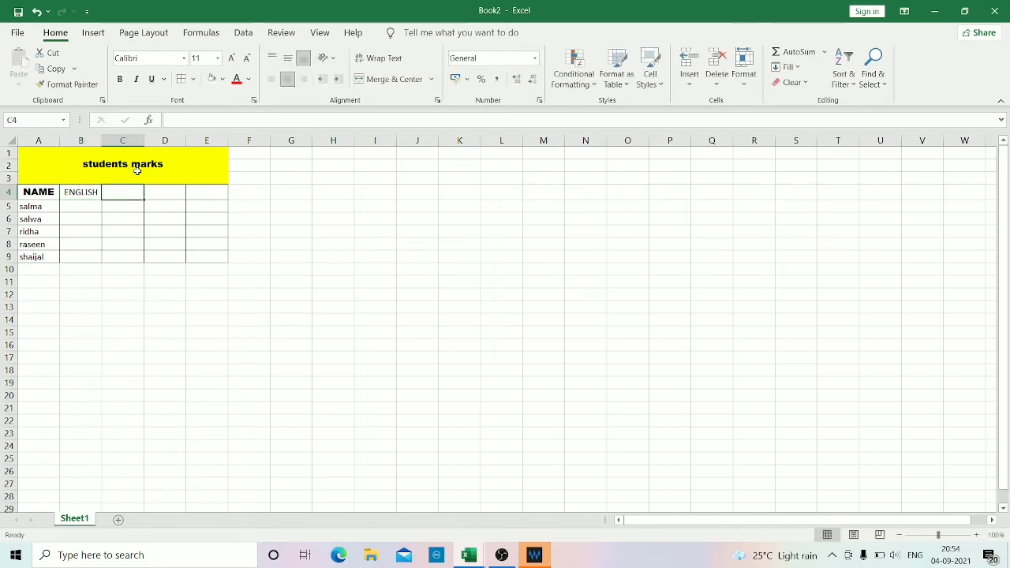
pyautogui.write('MATHS')
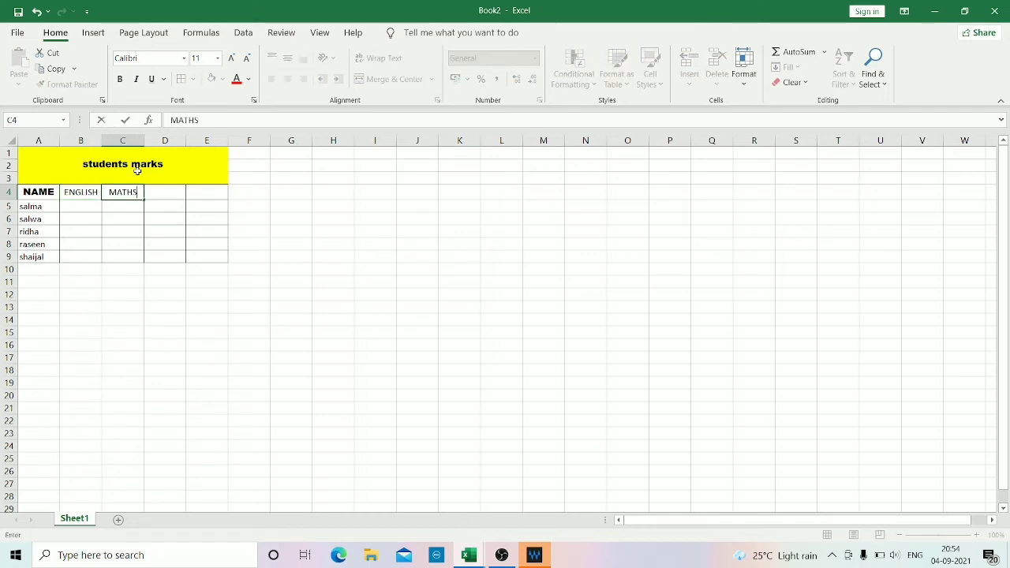
pyautogui.press('Tab')
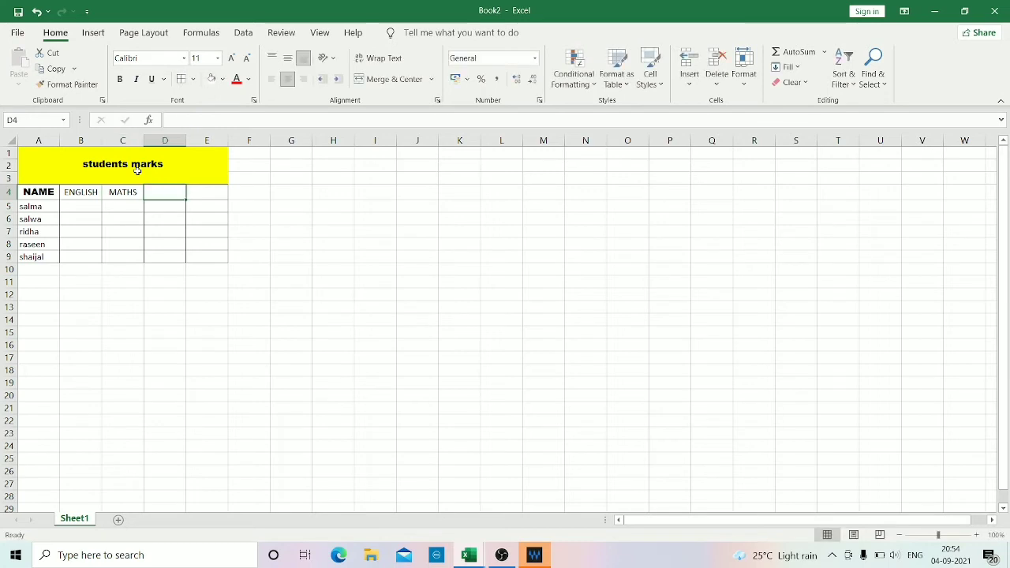
pyautogui.write('MALAYALA')
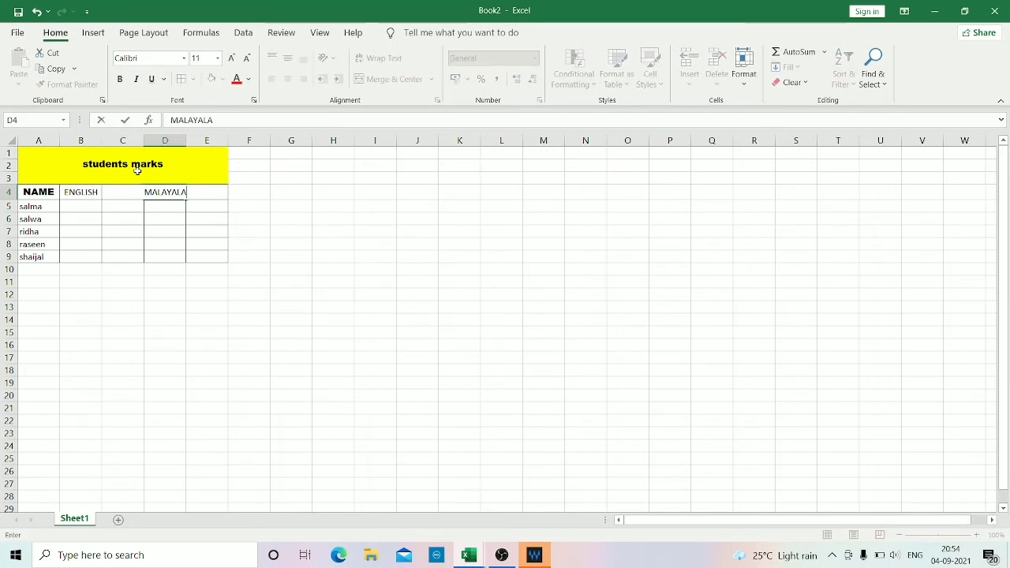
pyautogui.write('M')
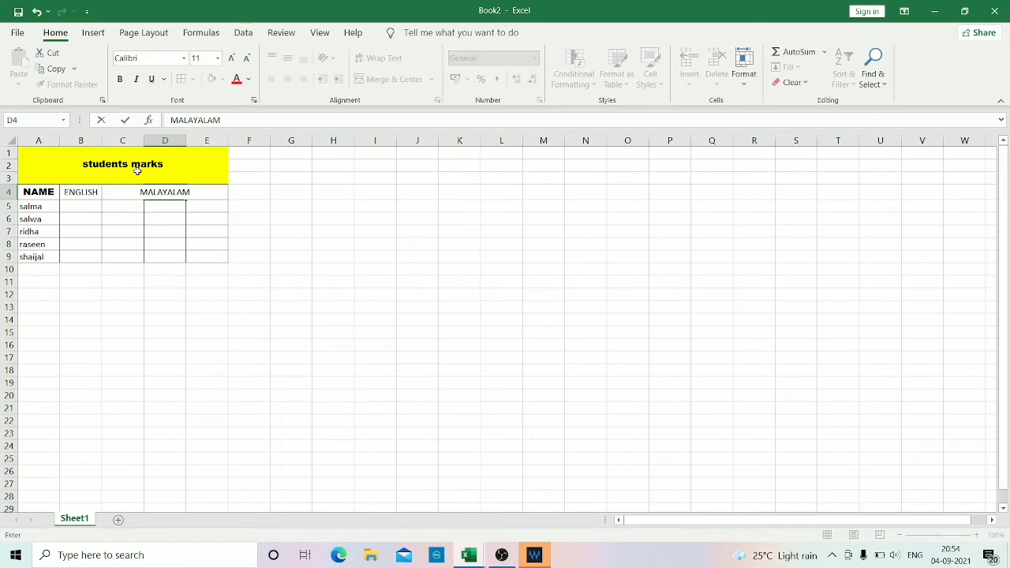
pyautogui.press('Tab')
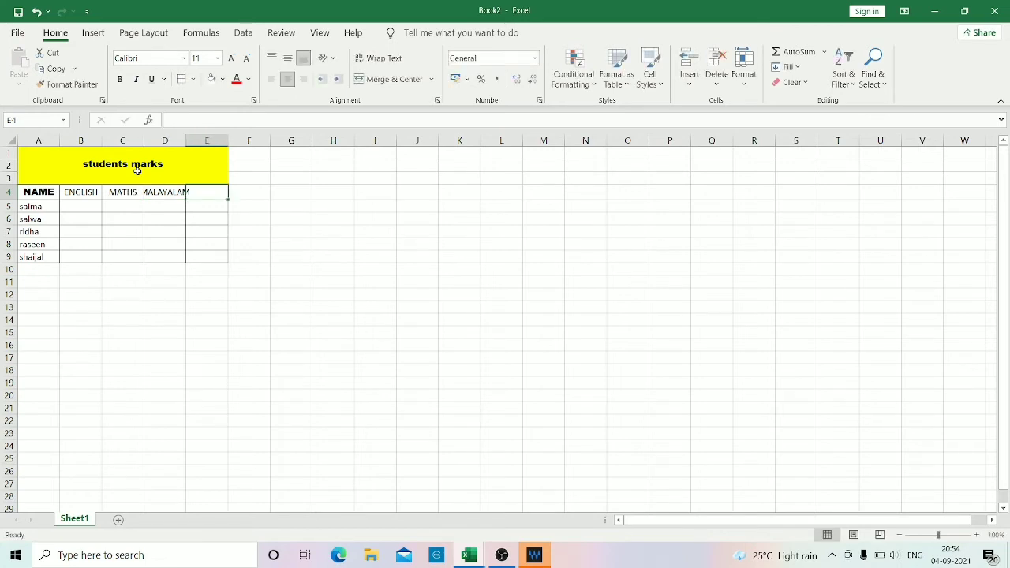
pyautogui.write('HIM')
pyautogui.press('BackSpace')
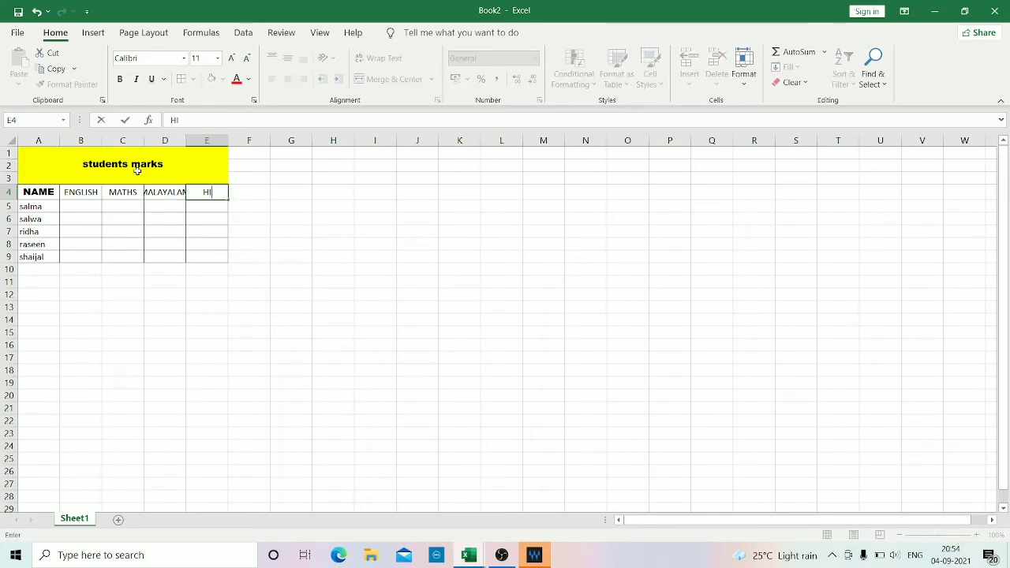
pyautogui.write('NDI')
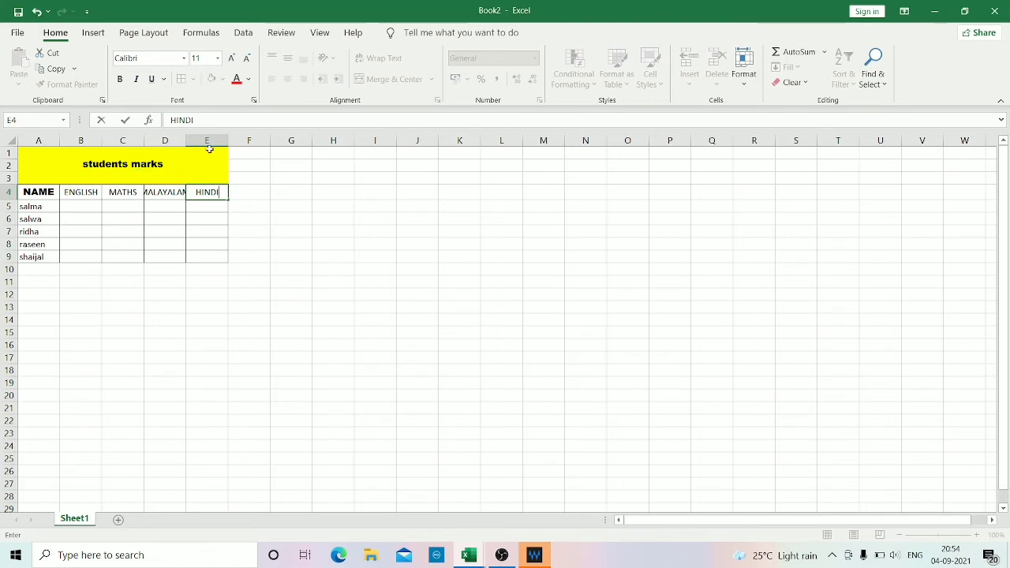
# Step: Enter the ENGLISH marks 45, 46, 47, 48 and 49 for the five students in cells B5 to B9
pyautogui.click(67, 207)
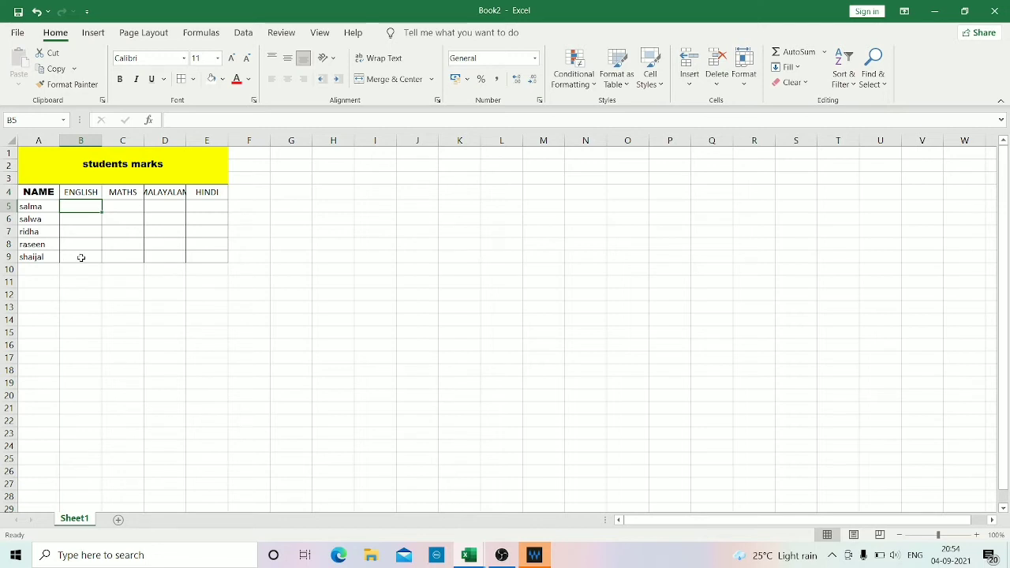
pyautogui.write('45')
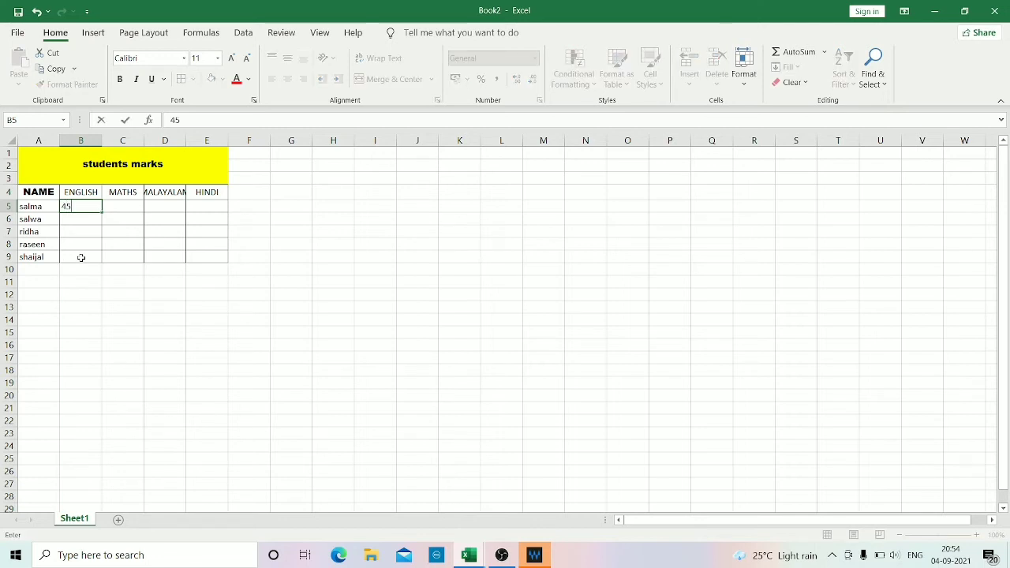
pyautogui.press('Return')
pyautogui.write('46')
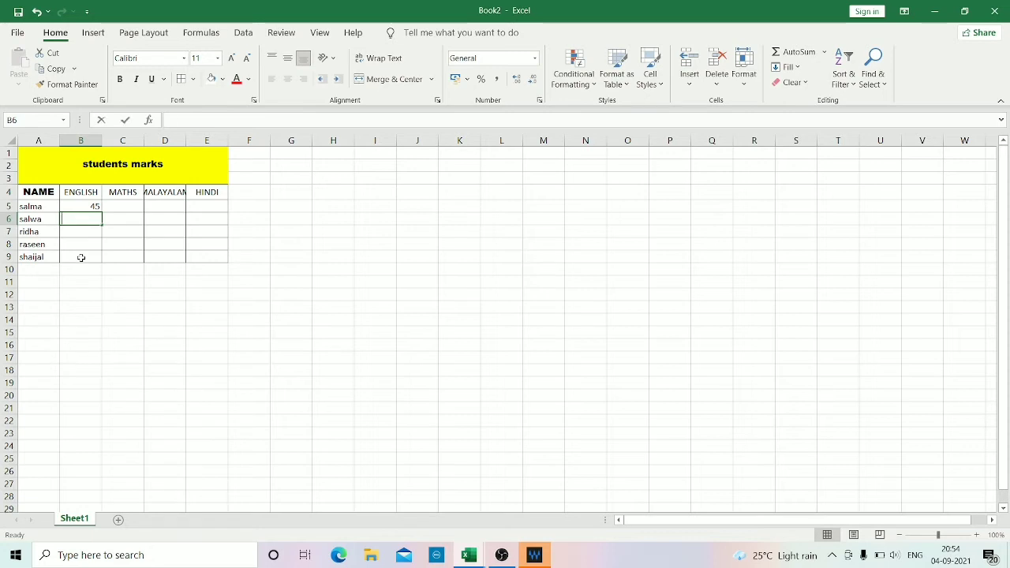
pyautogui.press('Return')
pyautogui.write('4')
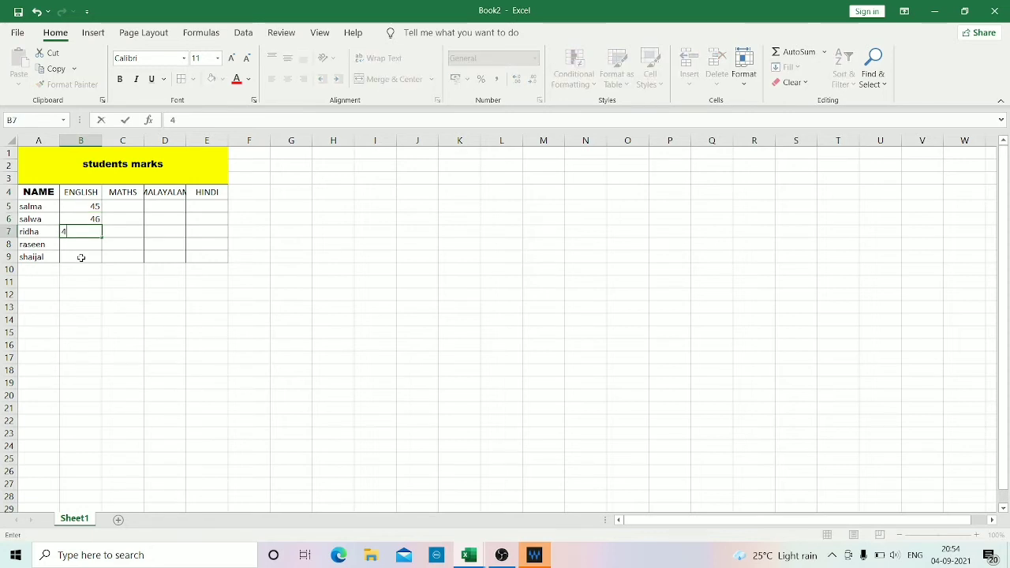
pyautogui.write('7')
pyautogui.press('Return')
pyautogui.write('48')
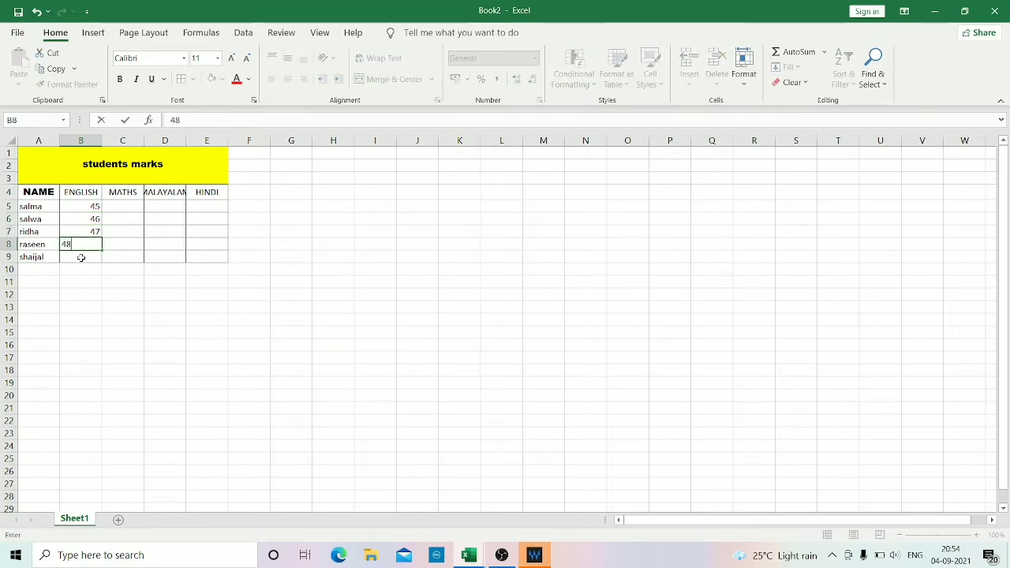
pyautogui.press('Return')
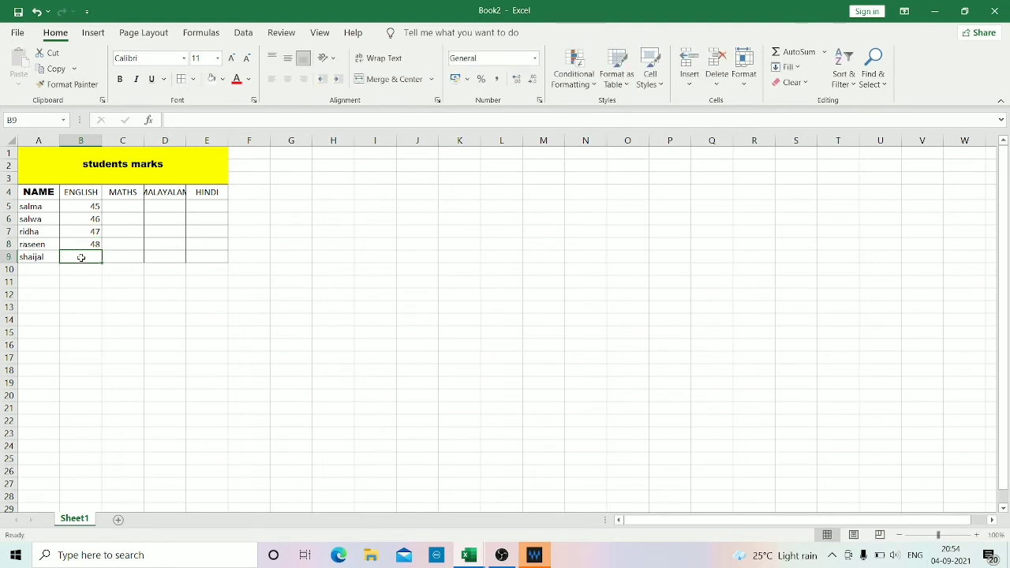
pyautogui.write('49')
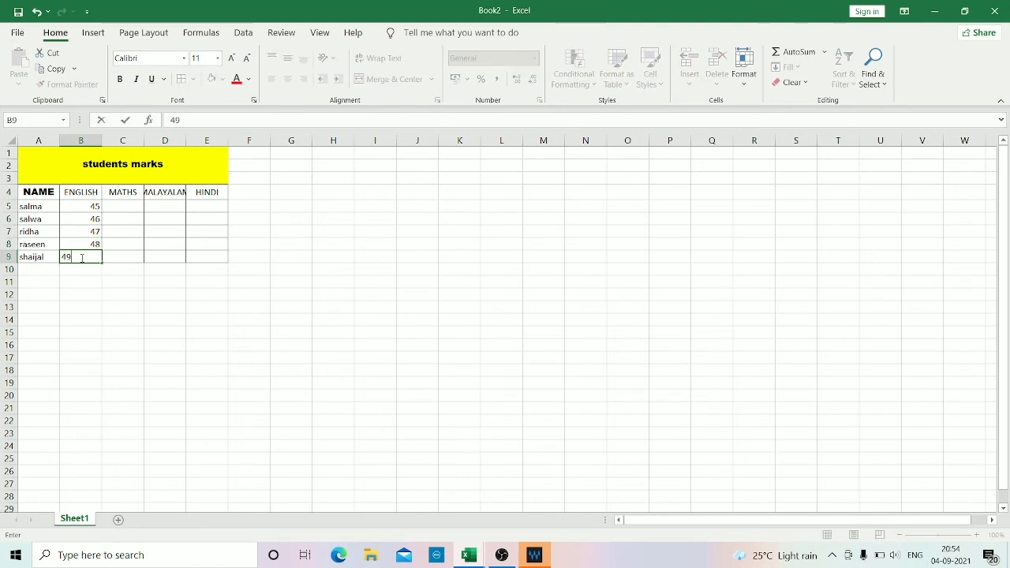
pyautogui.press('Tab')
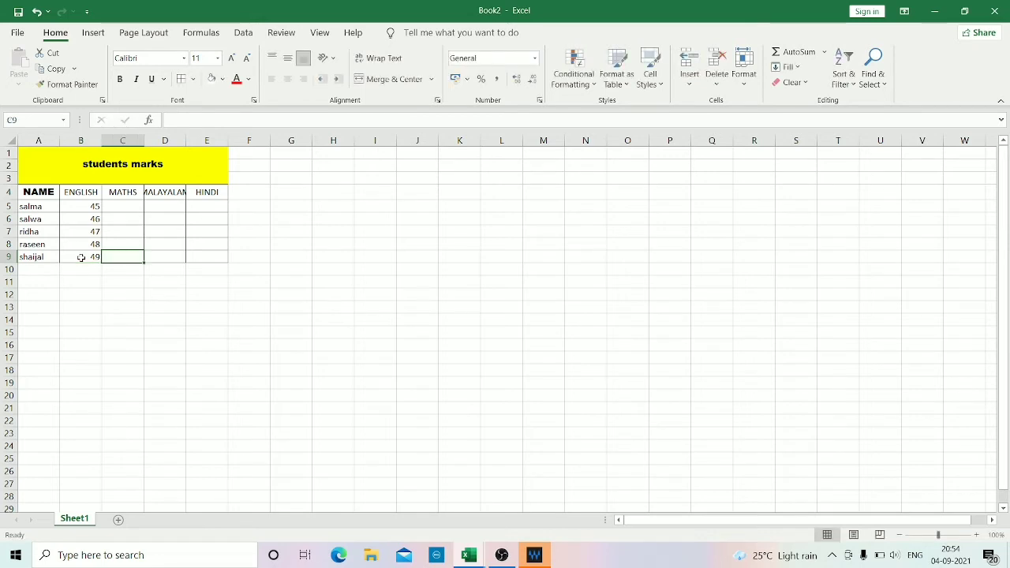
# Step: Enter 45 as the last student's MATHS mark in cell C9
pyautogui.write('45')
pyautogui.press('pagedown')
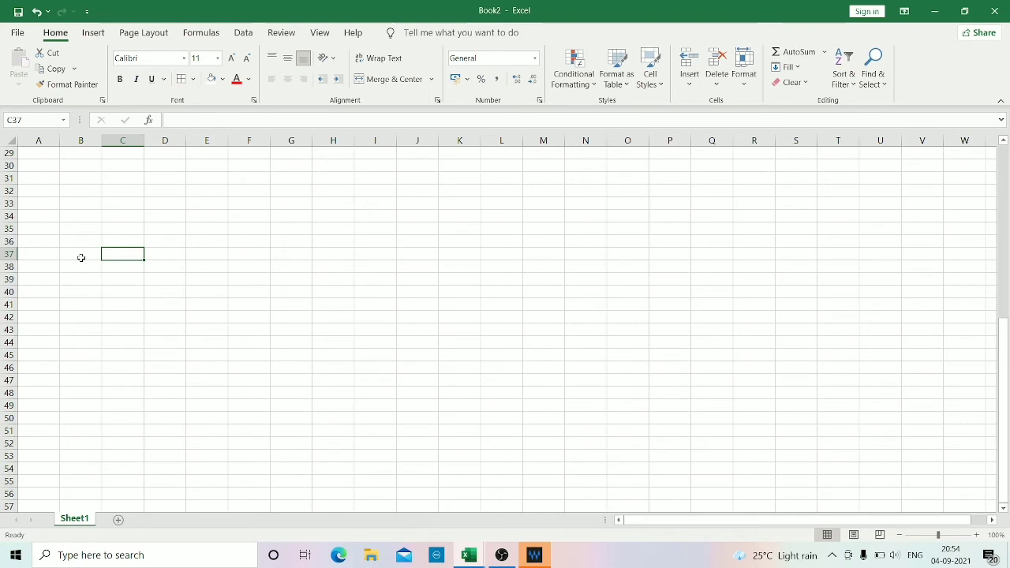
pyautogui.write('Z')
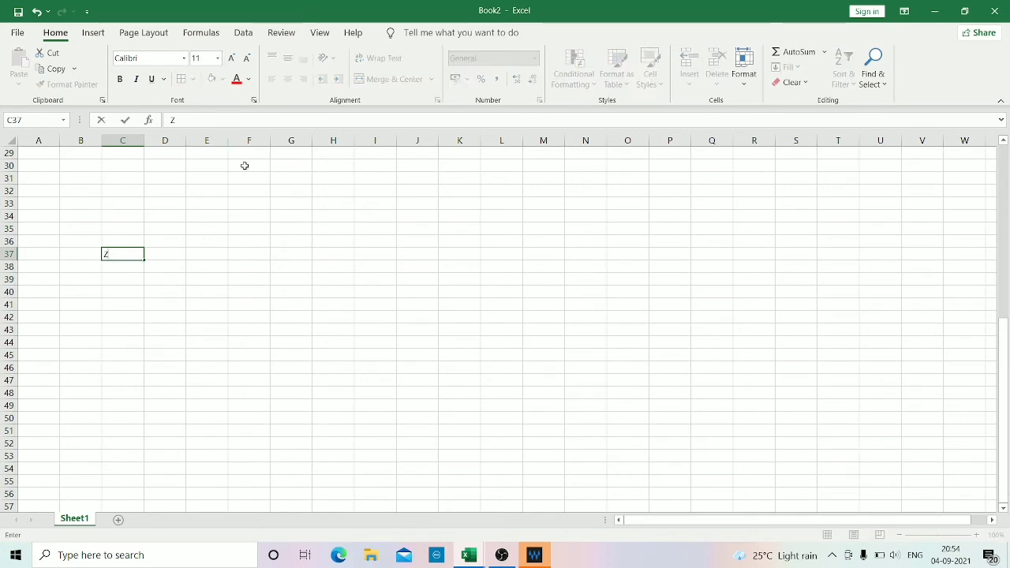
pyautogui.scroll(10, 67, 182)
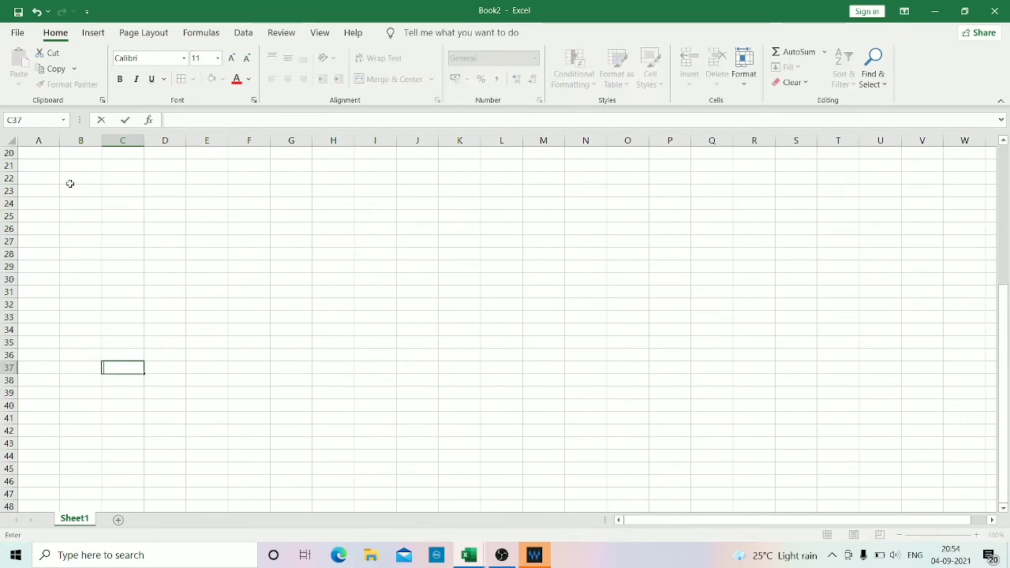
# Step: Fill in the remaining MATHS marks from C8 up to C5 with 43, 42, 45 and 46
pyautogui.click(137, 247)
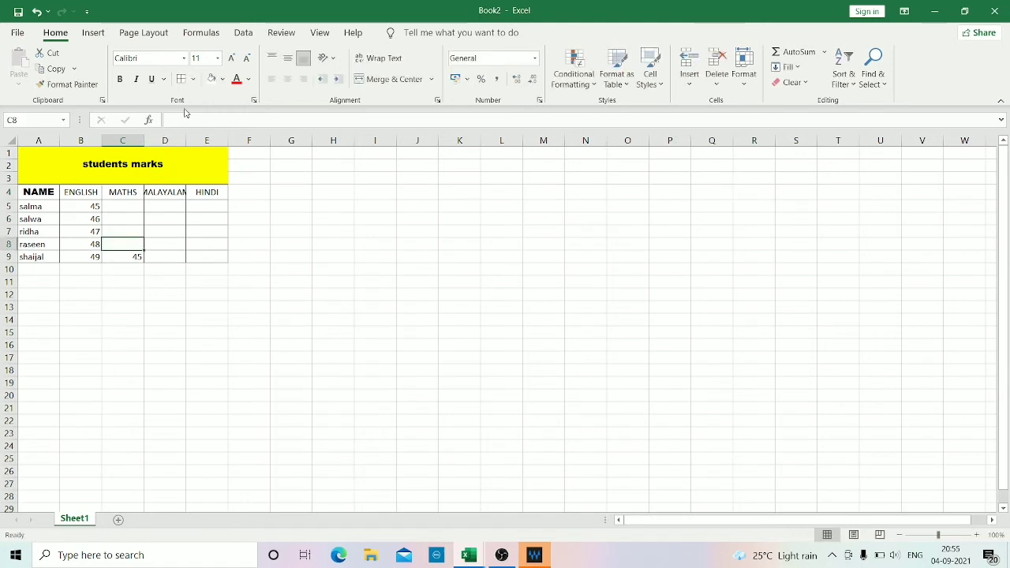
pyautogui.write('43')
pyautogui.press('Up')
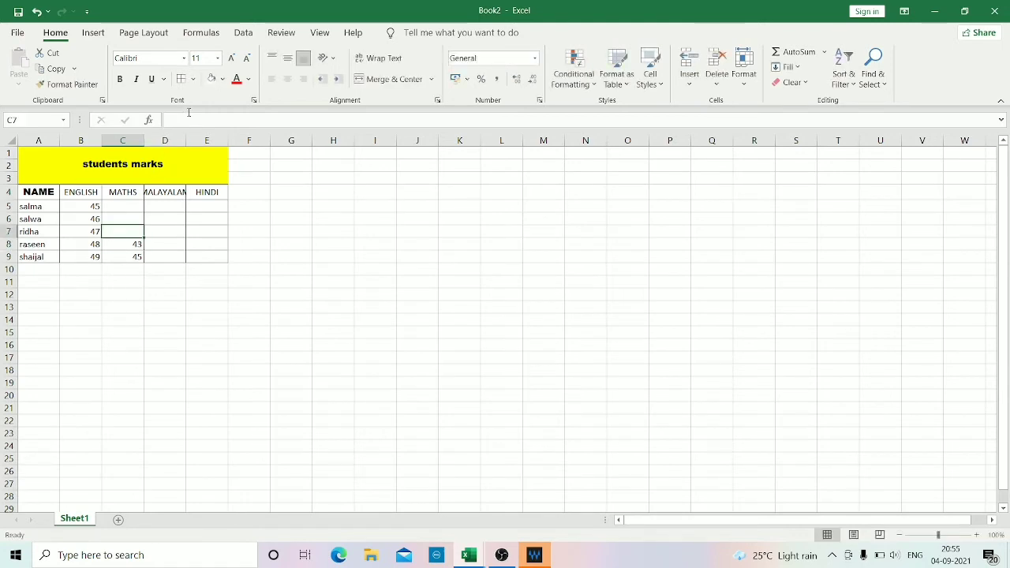
pyautogui.write('4')
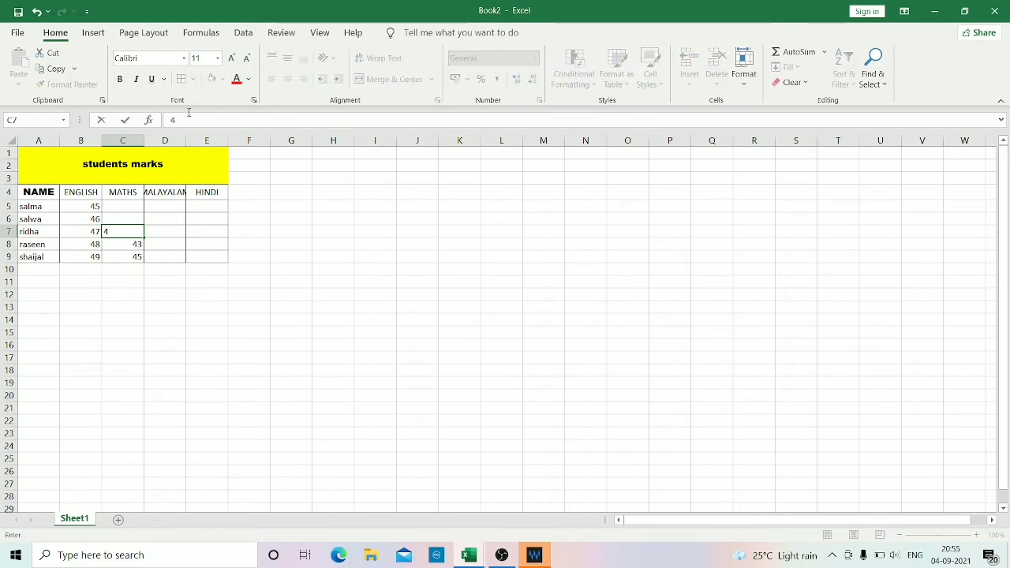
pyautogui.write('2')
pyautogui.press('Up')
pyautogui.write('45')
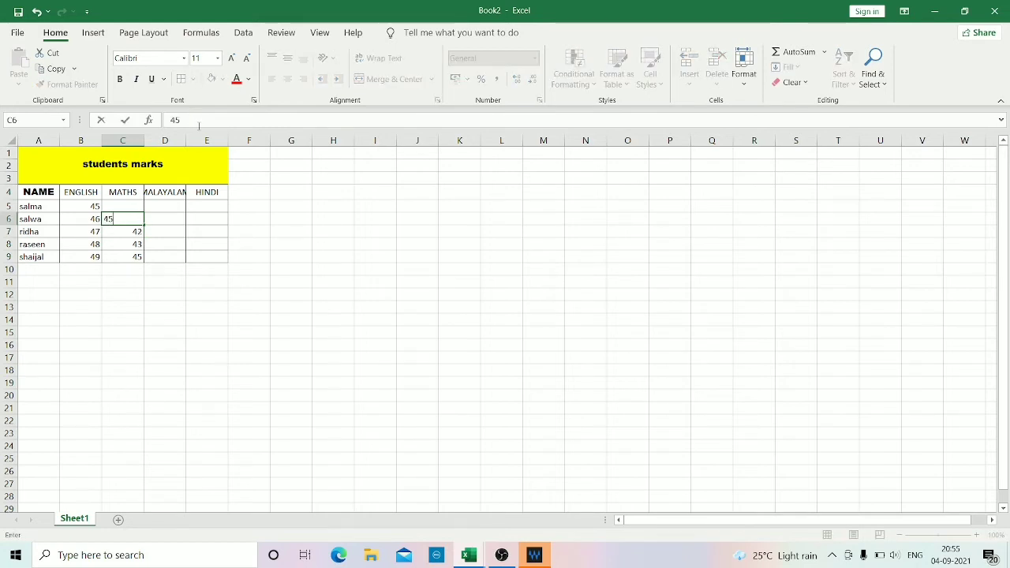
pyautogui.press('Up')
pyautogui.write('4')
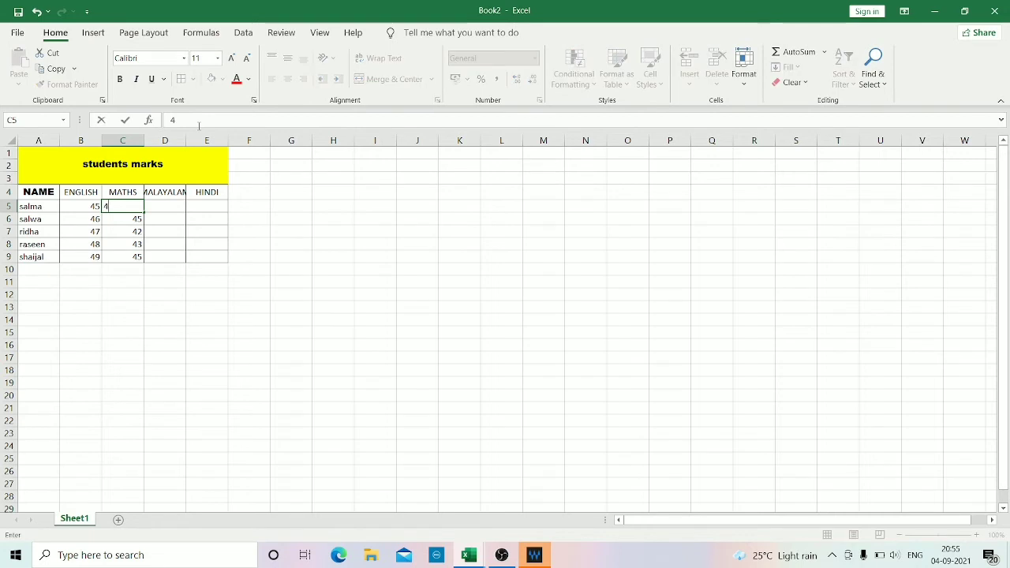
pyautogui.write('6')
pyautogui.press('Right')
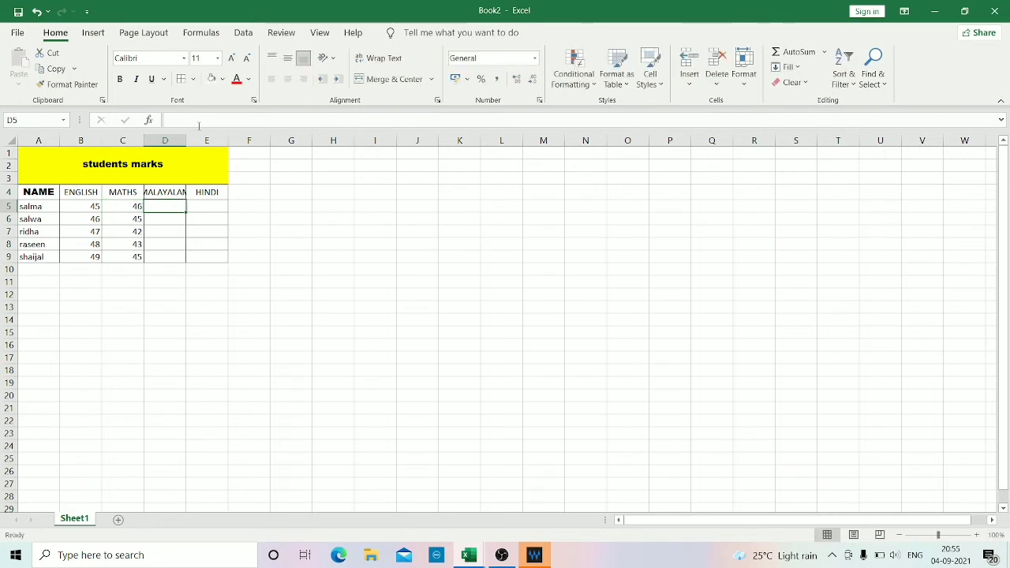
# Step: Enter the MALAYALAM marks 47, 46, 48, 49 and 50 for the five students in cells D5 to D9
pyautogui.write('47')
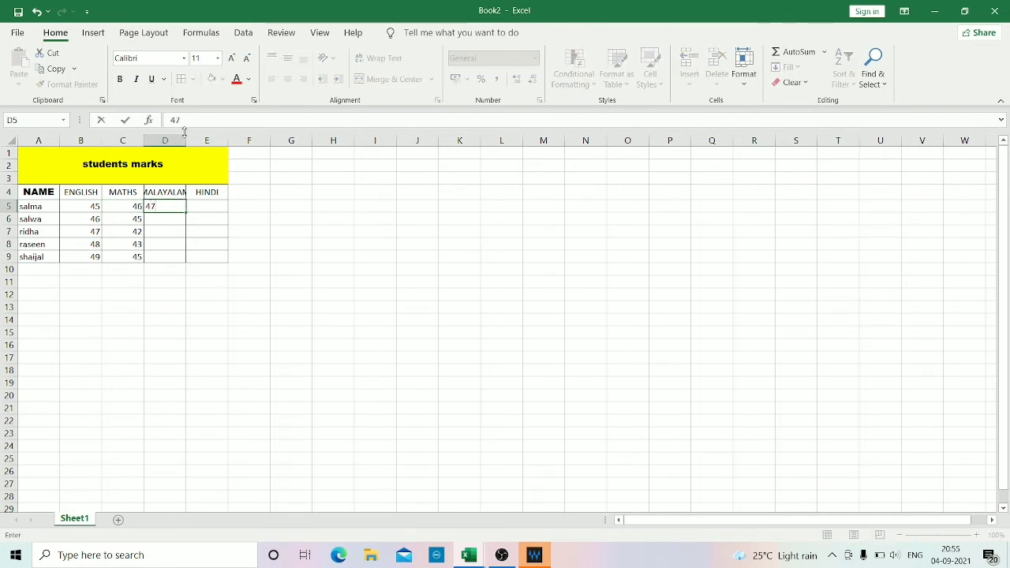
pyautogui.press('Right')
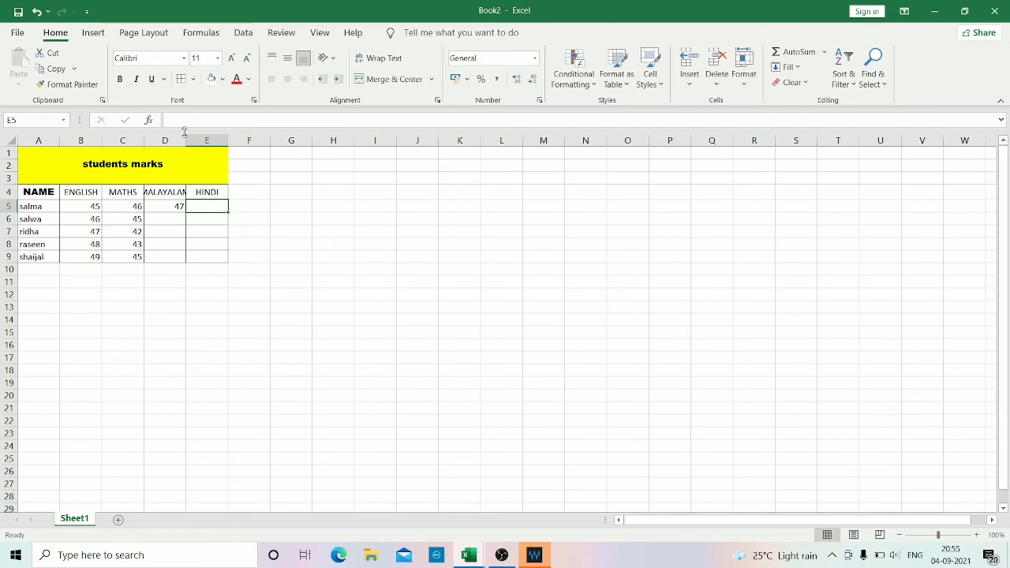
pyautogui.press('Left')
pyautogui.press('Down')
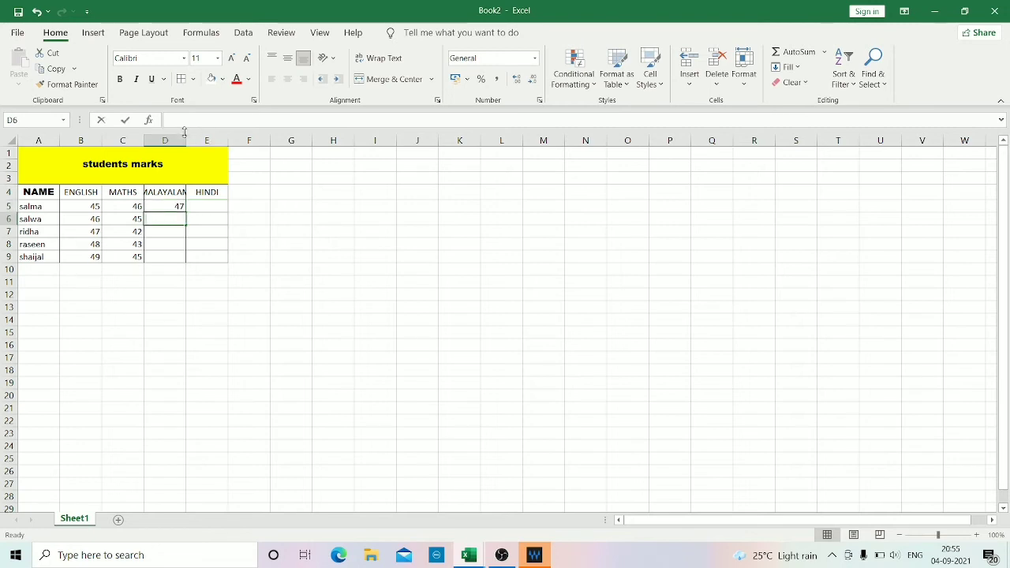
pyautogui.write('46')
pyautogui.press('Return')
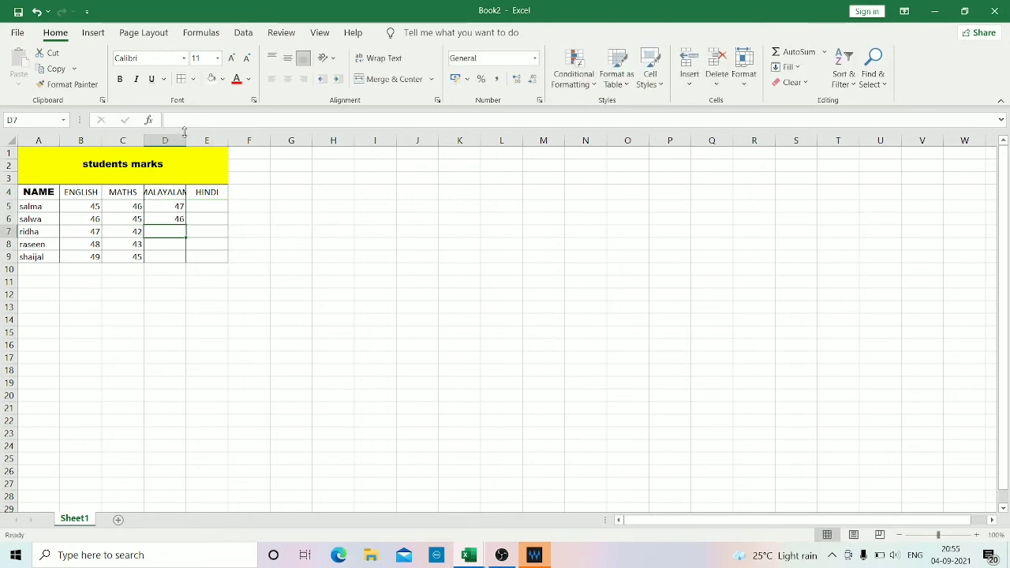
pyautogui.write('48')
pyautogui.press('Return')
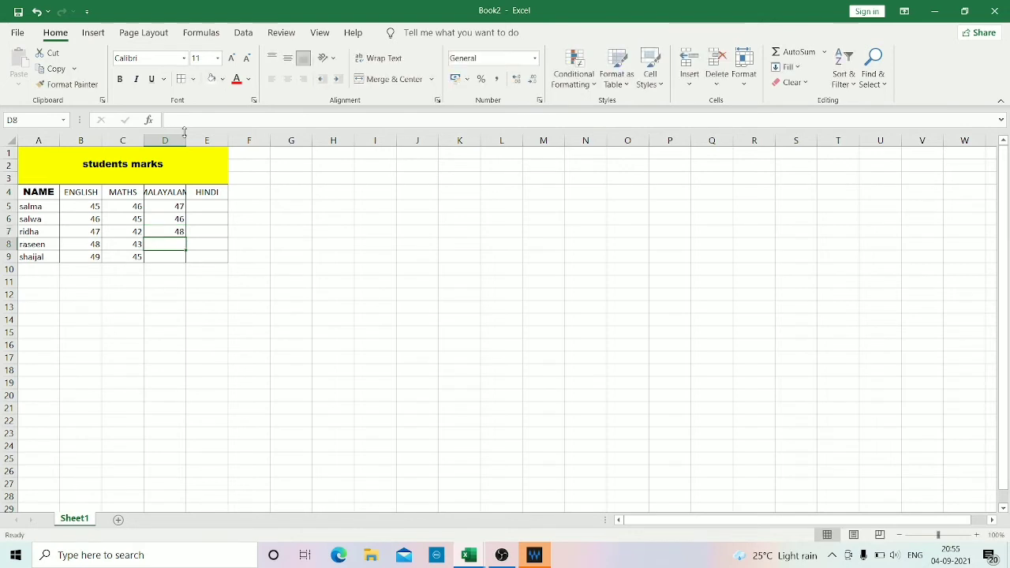
pyautogui.write('49')
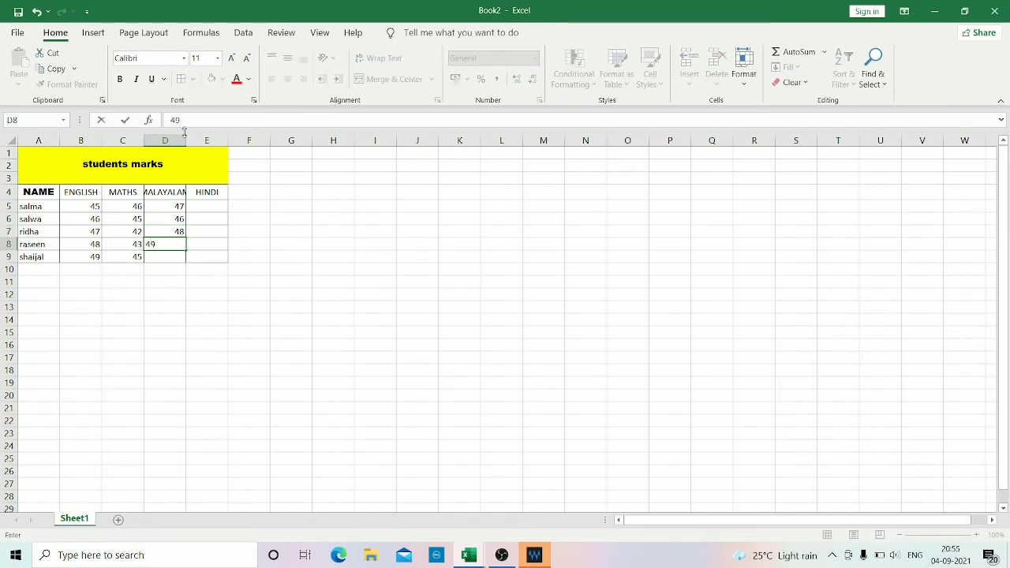
pyautogui.press('Return')
pyautogui.write('50')
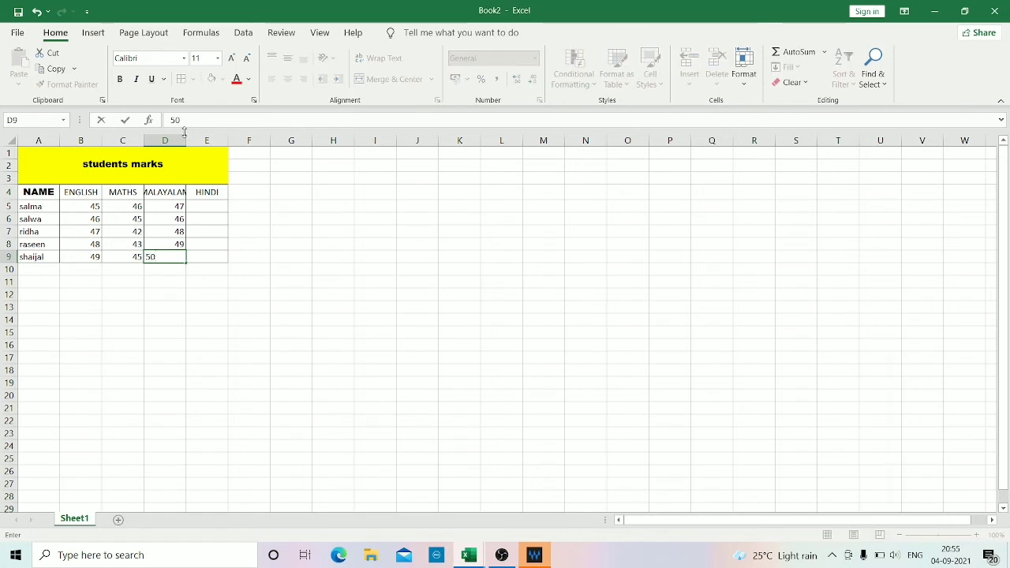
pyautogui.press('Tab')
# Step: Fill in the HINDI marks from E9 up to E5 with 45, 43, 48, 49 and 40
pyautogui.write('4')
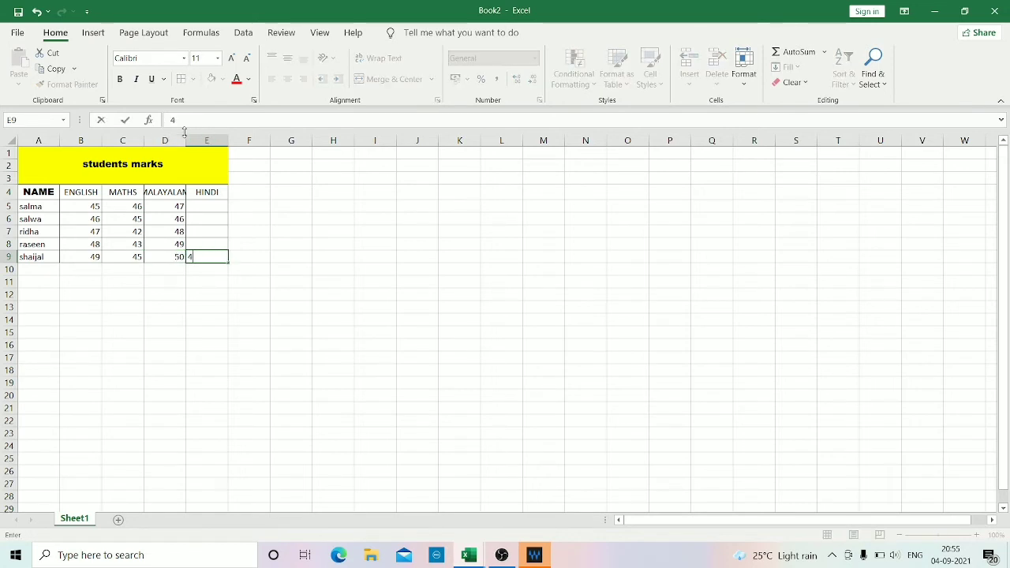
pyautogui.press('Up')
pyautogui.write('4')
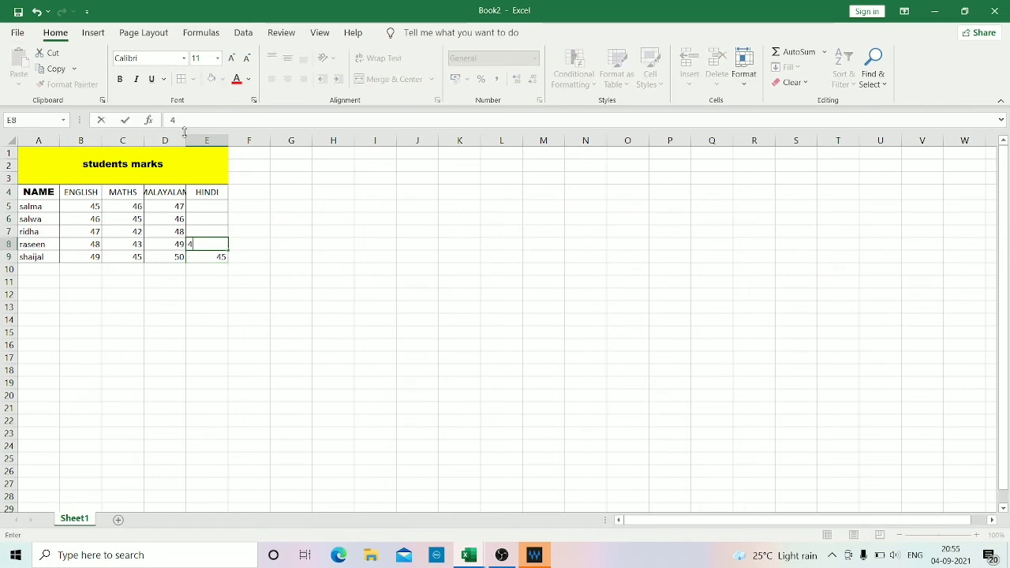
pyautogui.press('Up')
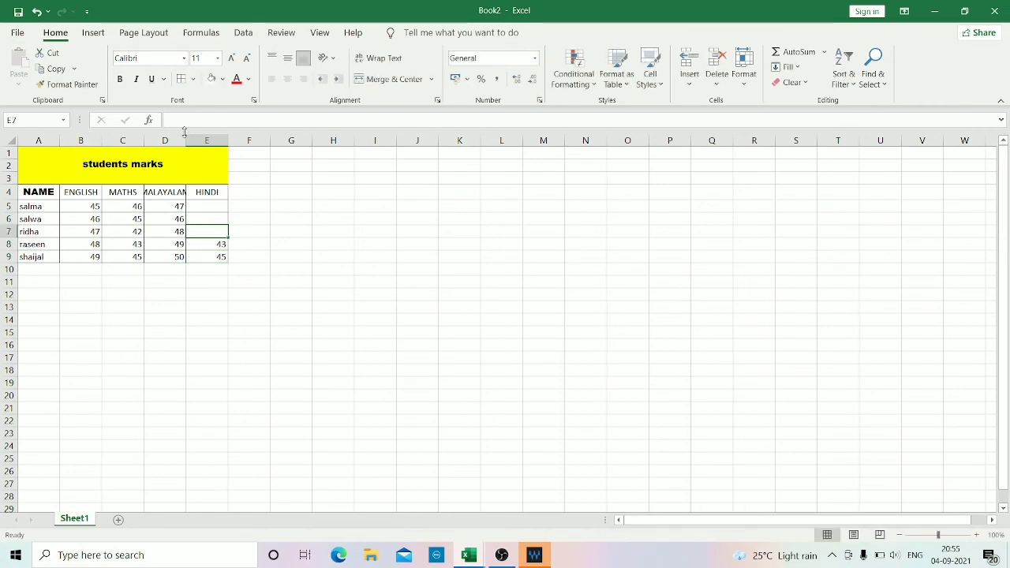
pyautogui.write('48')
pyautogui.press('Up')
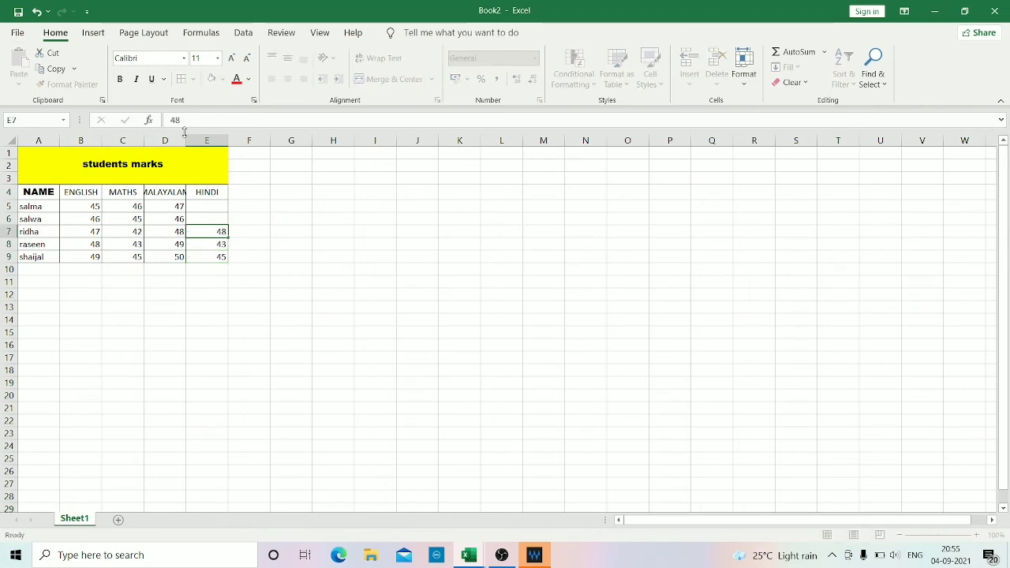
pyautogui.write('4')
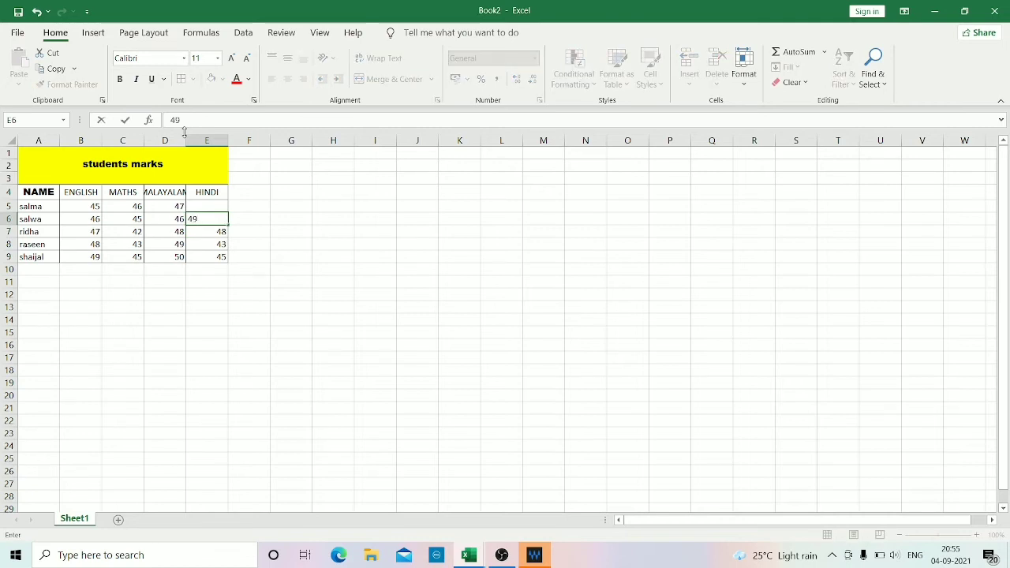
pyautogui.write('9')
pyautogui.press('Up')
pyautogui.write('4')
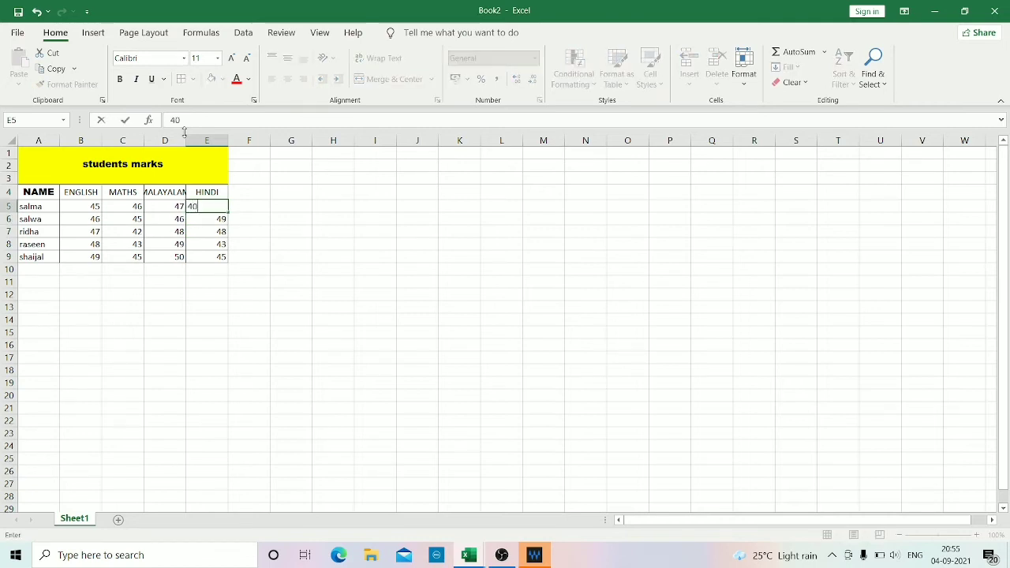
pyautogui.click(138, 317)
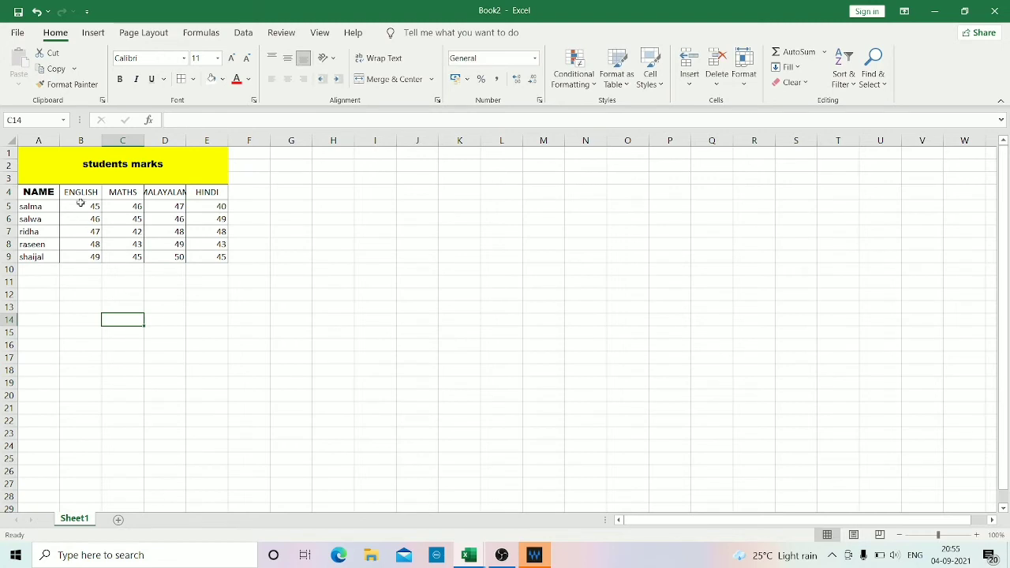
# Step: Add the row label TOTAL in cell A10 below the student names
pyautogui.click(39, 268)
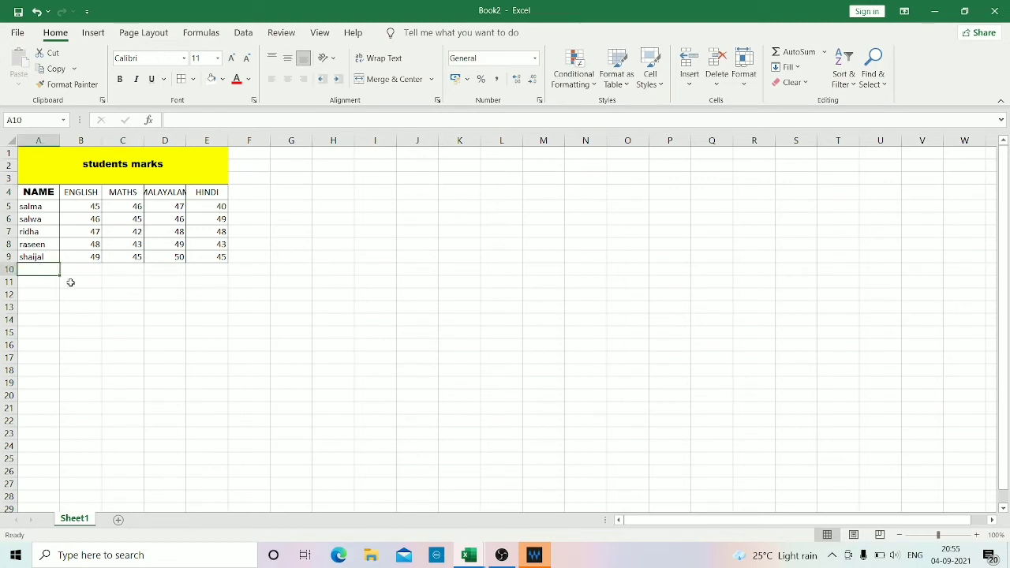
pyautogui.write('T')
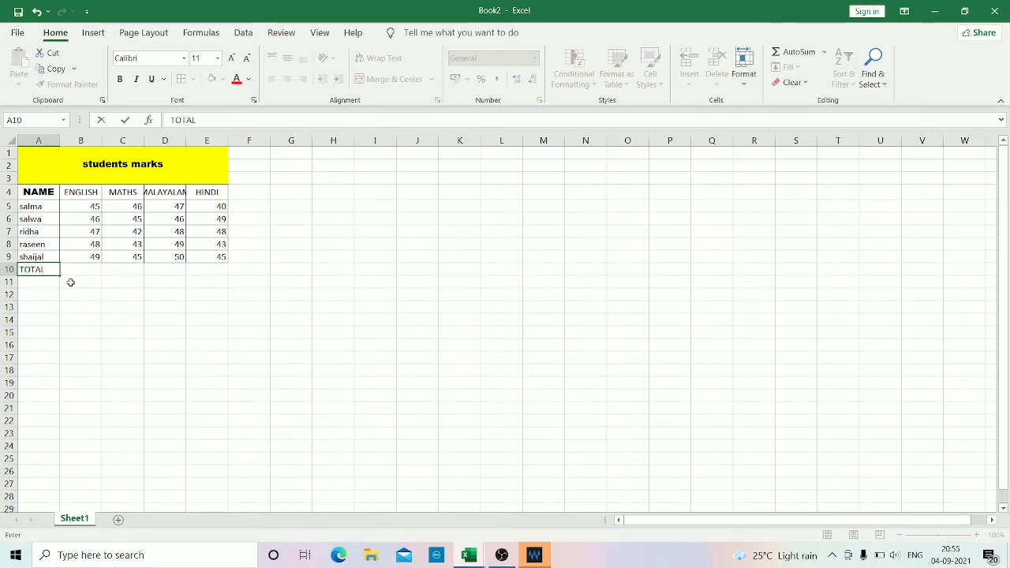
pyautogui.write('OTAL')
pyautogui.click(86, 270)
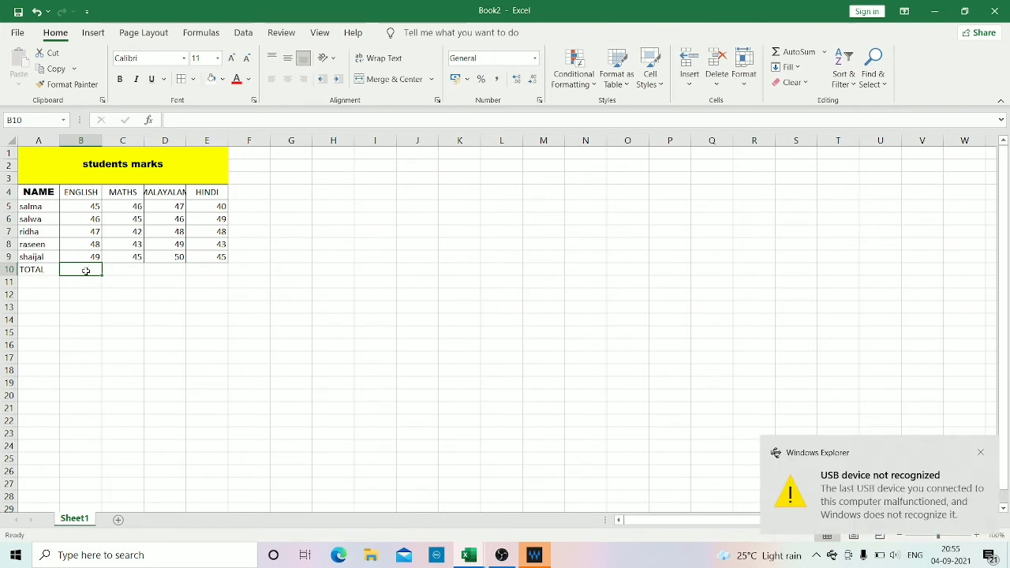
# Step: Total the ENGLISH marks in cell B10 with the formula =B5+B6+B7+B8+B9
pyautogui.click(87, 203)
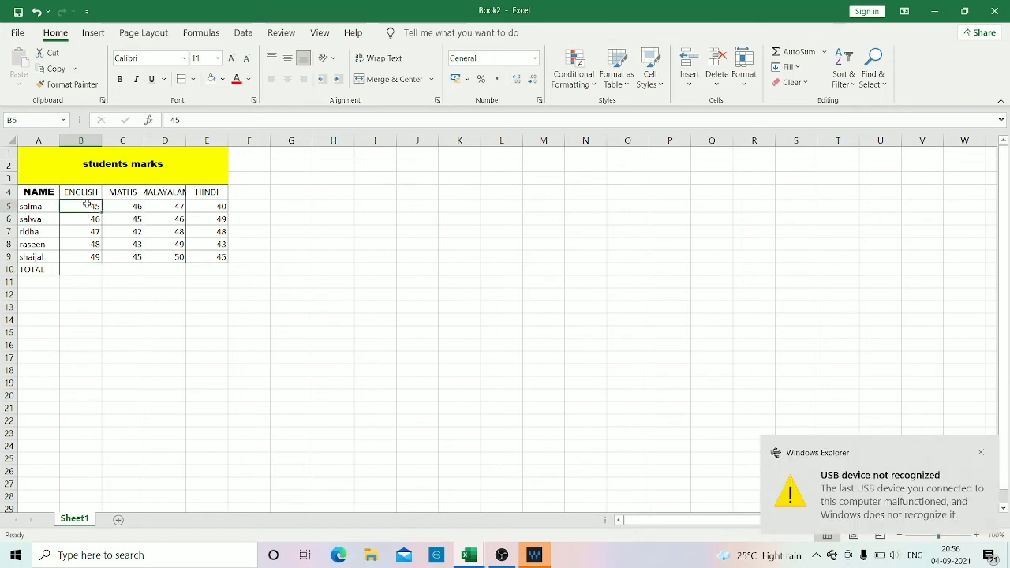
pyautogui.click(75, 270)
pyautogui.write('=')
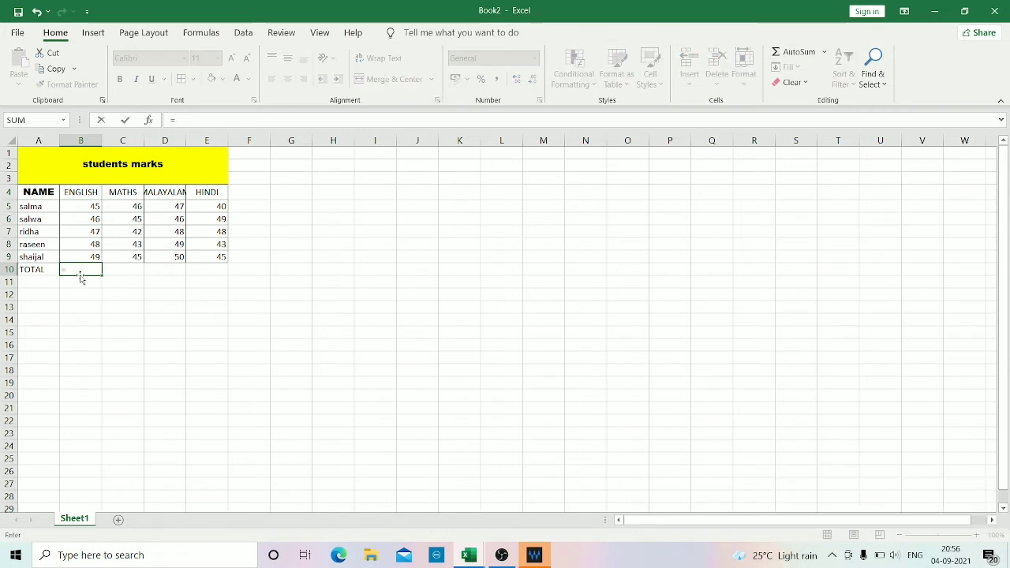
pyautogui.click(73, 208)
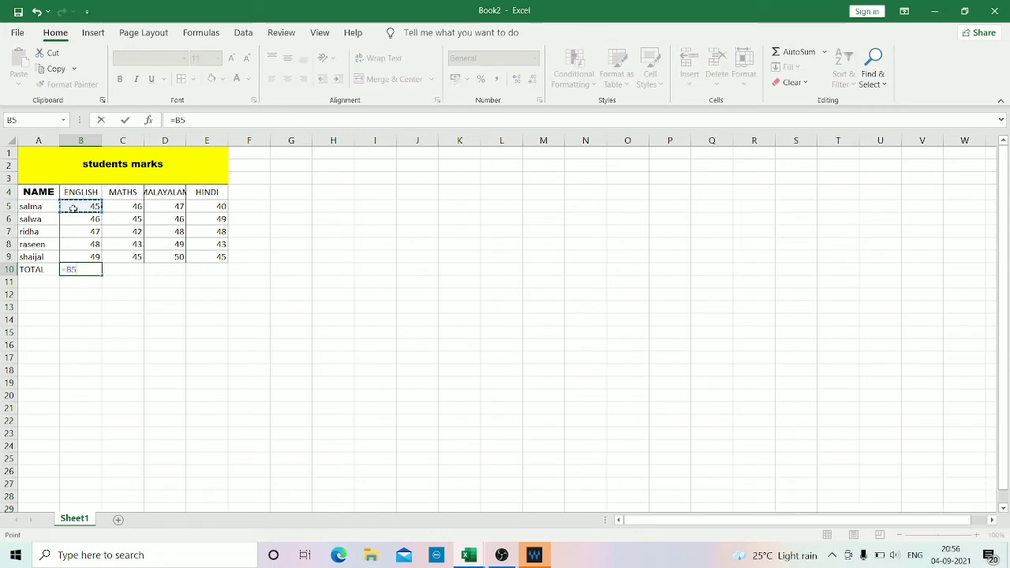
pyautogui.write('+')
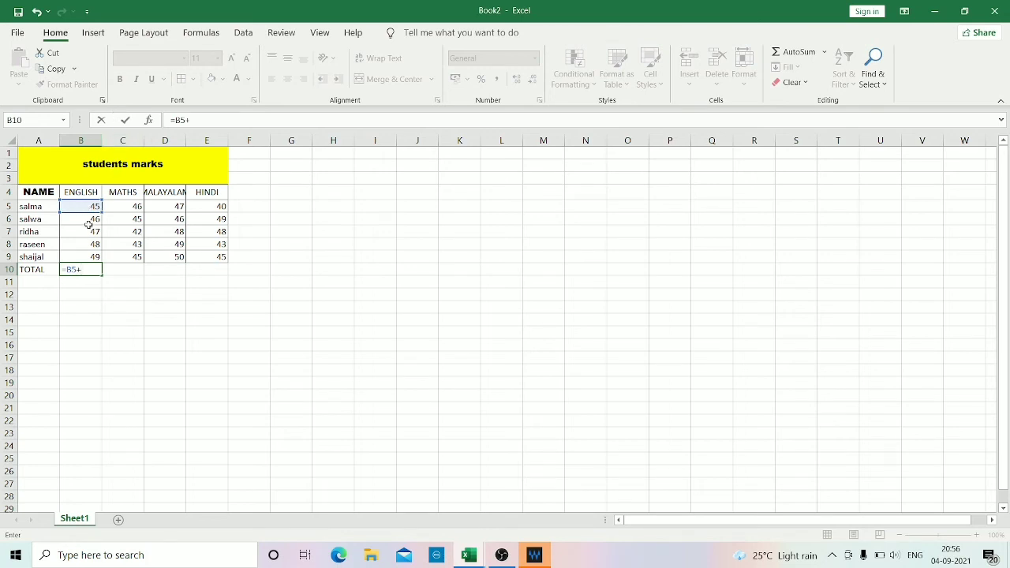
pyautogui.click(89, 219)
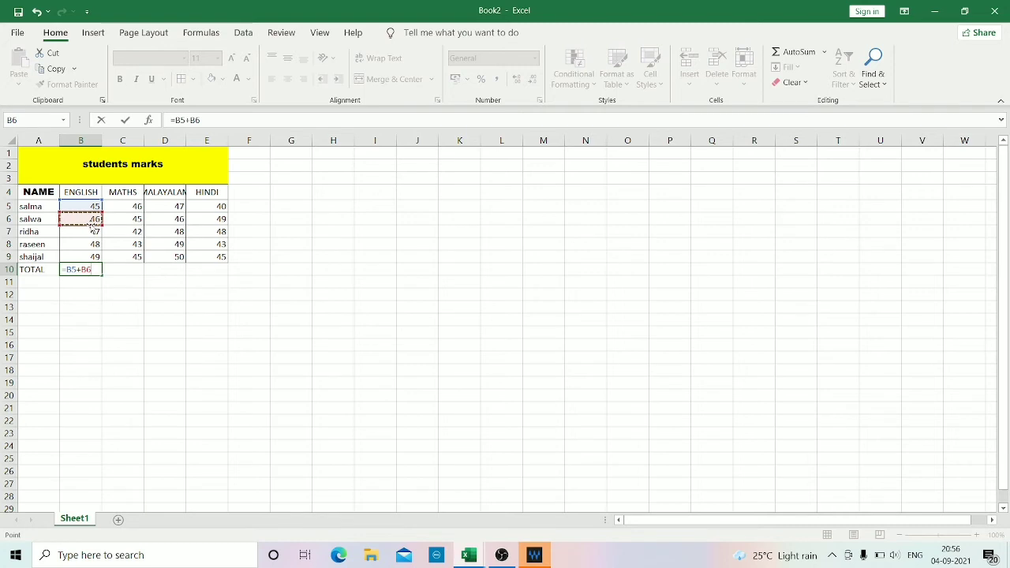
pyautogui.write('+')
pyautogui.click(92, 231)
pyautogui.write('+')
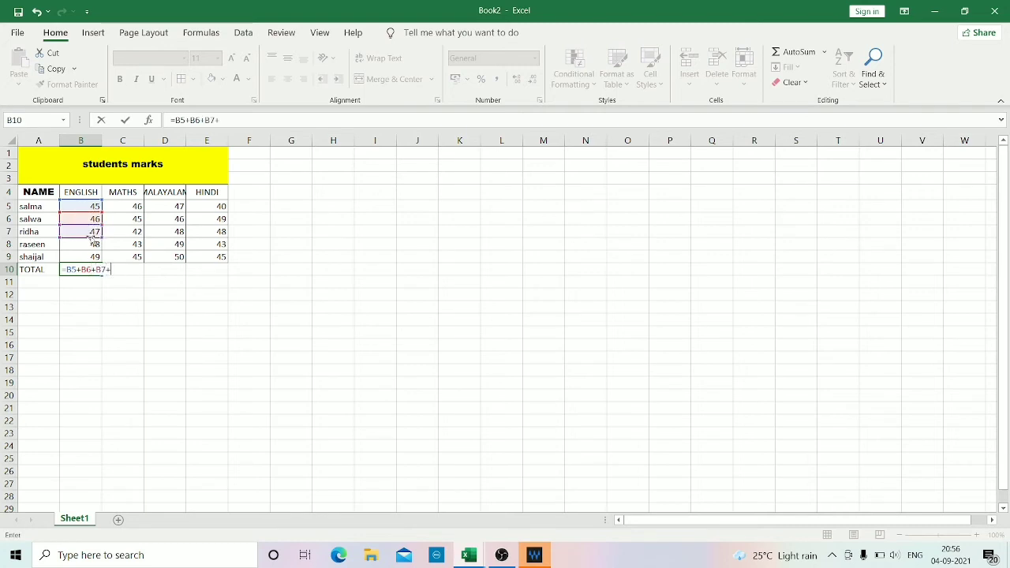
pyautogui.click(90, 244)
pyautogui.write('+')
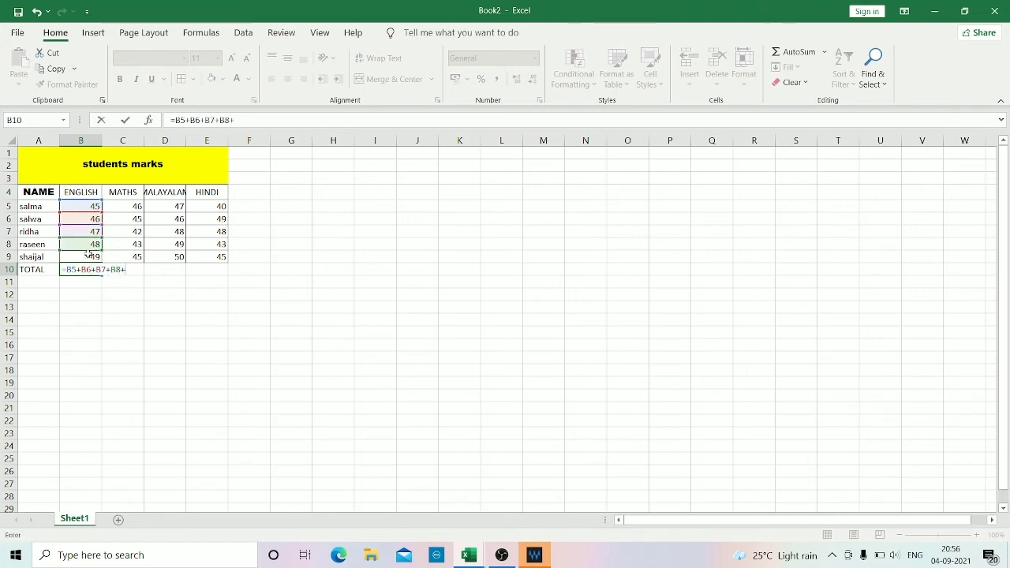
pyautogui.click(89, 257)
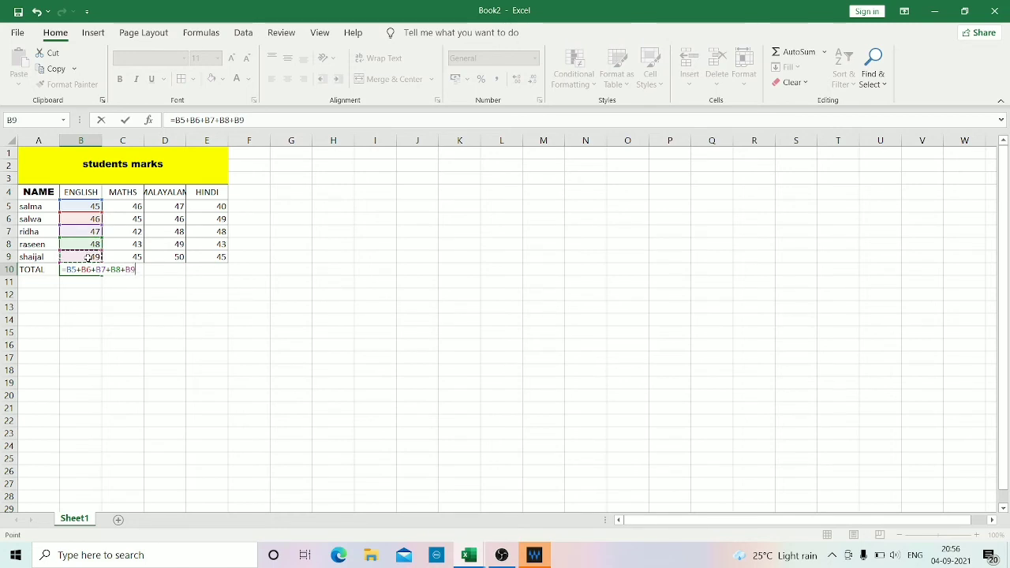
pyautogui.press('Return')
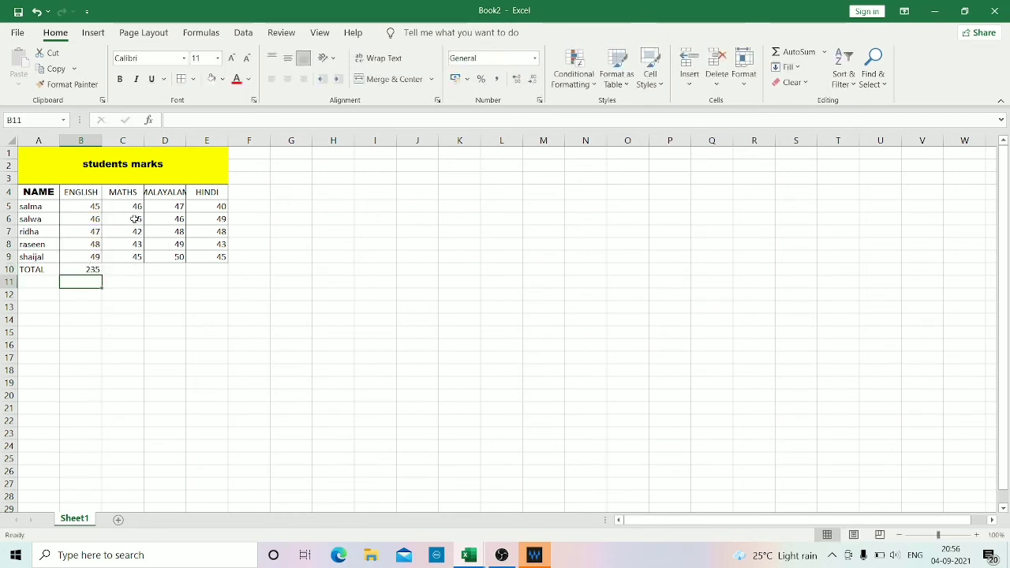
# Step: Total the MATHS marks in cell C10 using AutoSum over C5:C9
pyautogui.moveTo(142, 203); pyautogui.dragTo(138, 257)
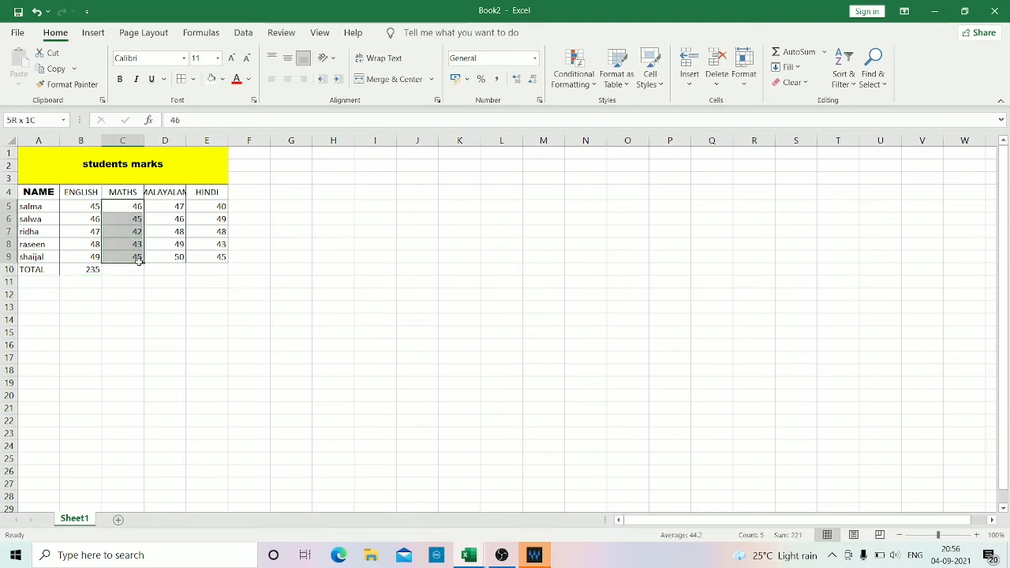
pyautogui.click(138, 269)
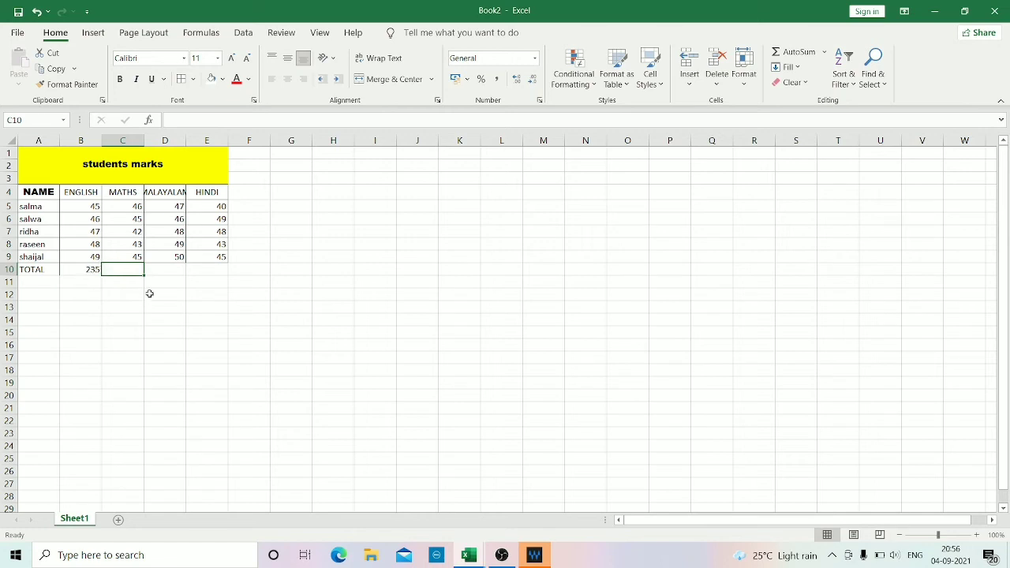
pyautogui.click(824, 52)
pyautogui.click(803, 71)
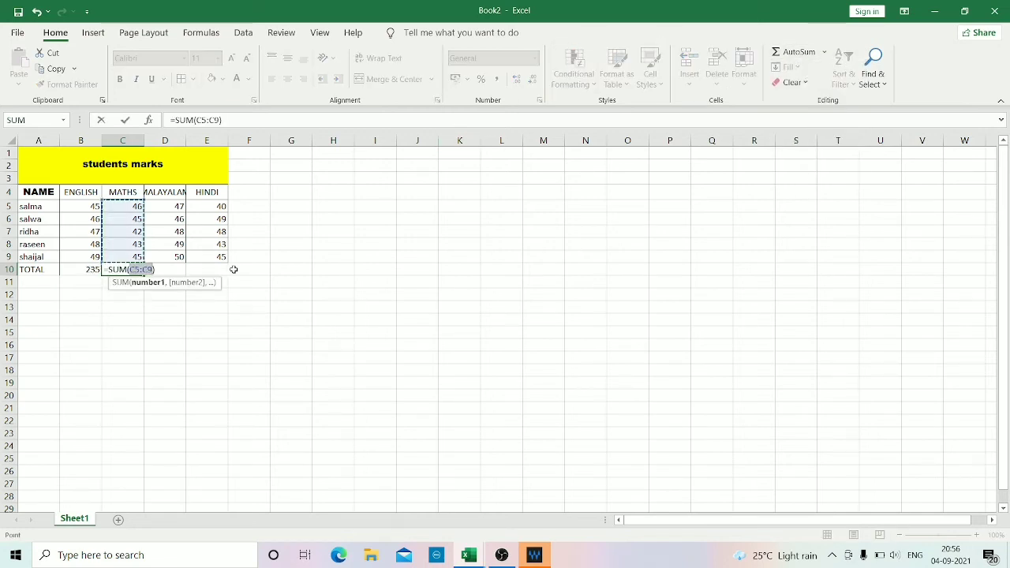
pyautogui.press('Return')
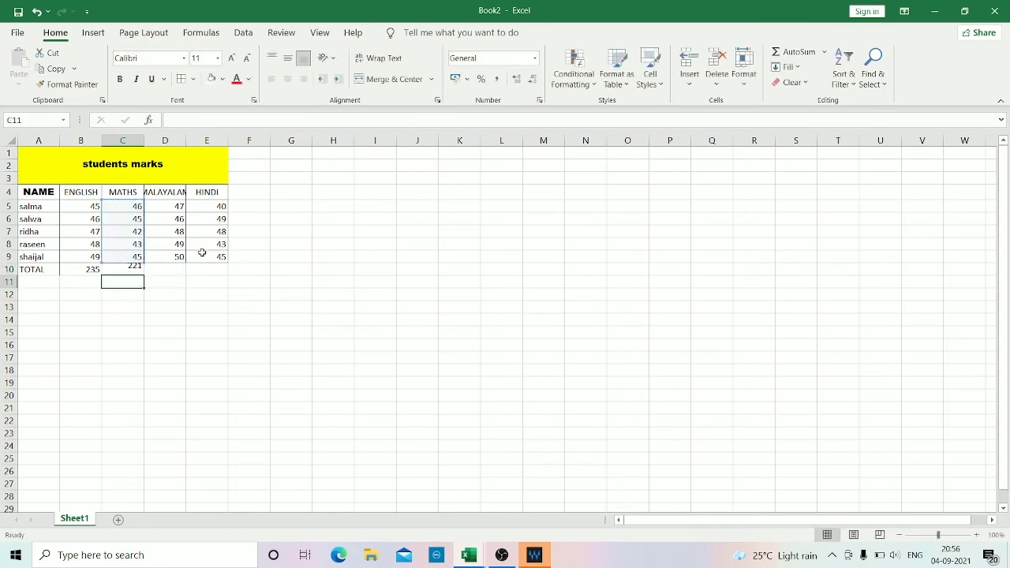
# Step: Total the MALAYALAM marks in cell D10 using AutoSum over D5:D9
pyautogui.click(162, 271)
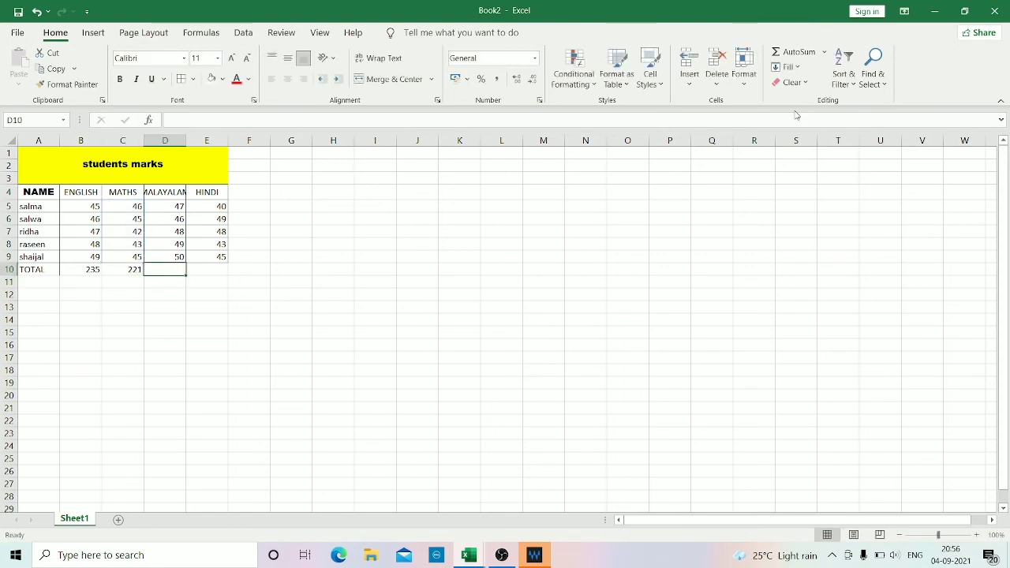
pyautogui.click(806, 55)
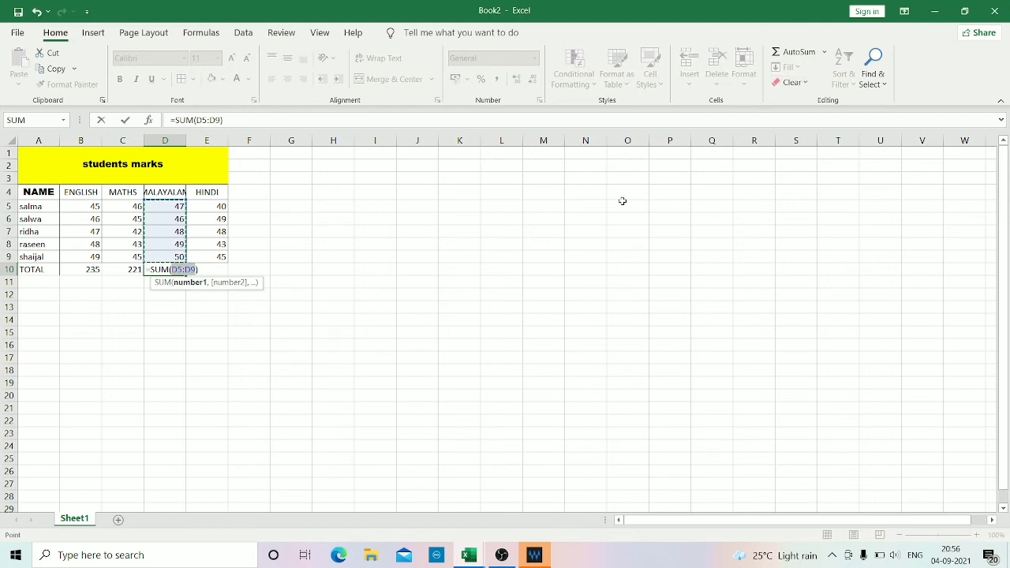
pyautogui.press('Return')
# Step: Select the HINDI marks in E5:E9 and use AutoSum to add their total in cell E10
pyautogui.click(202, 268)
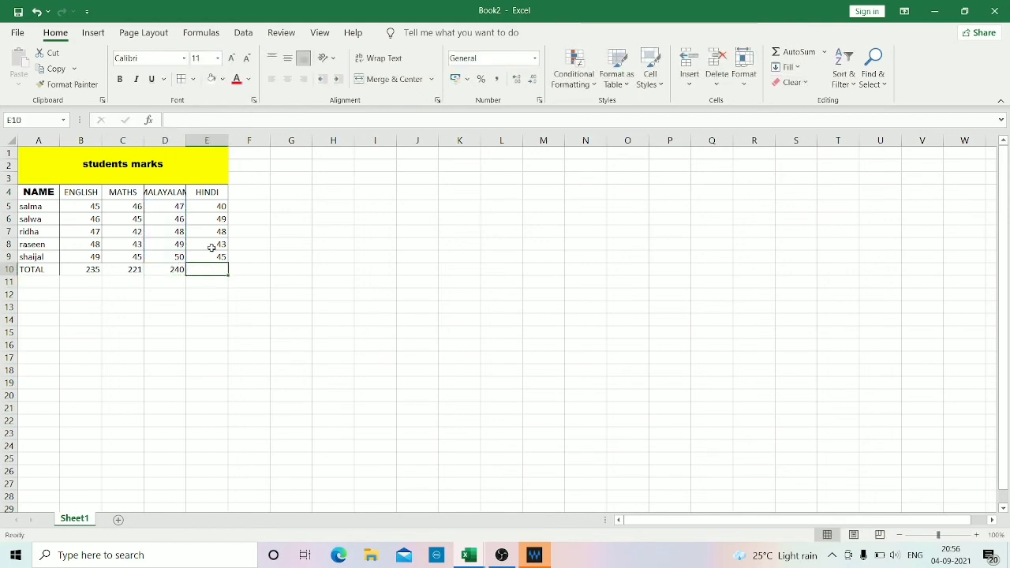
pyautogui.moveTo(214, 207); pyautogui.dragTo(223, 257)
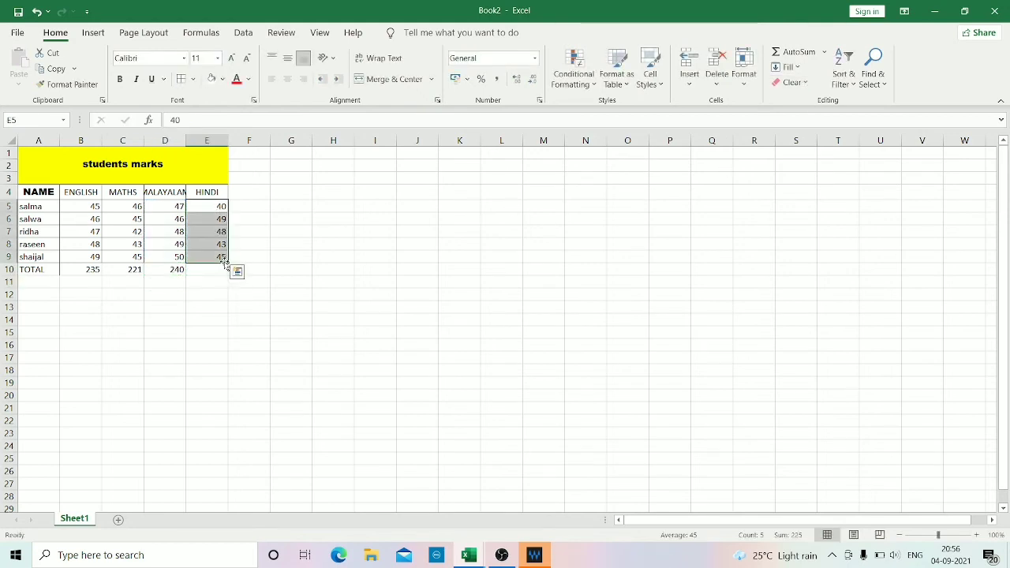
pyautogui.click(791, 56)
pyautogui.press('Return')
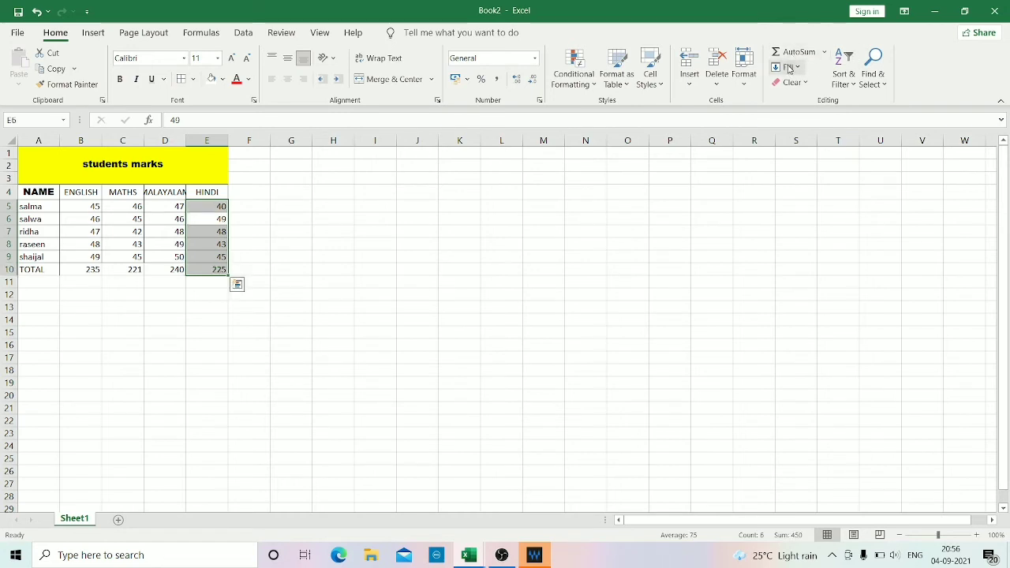
pyautogui.click(268, 399)
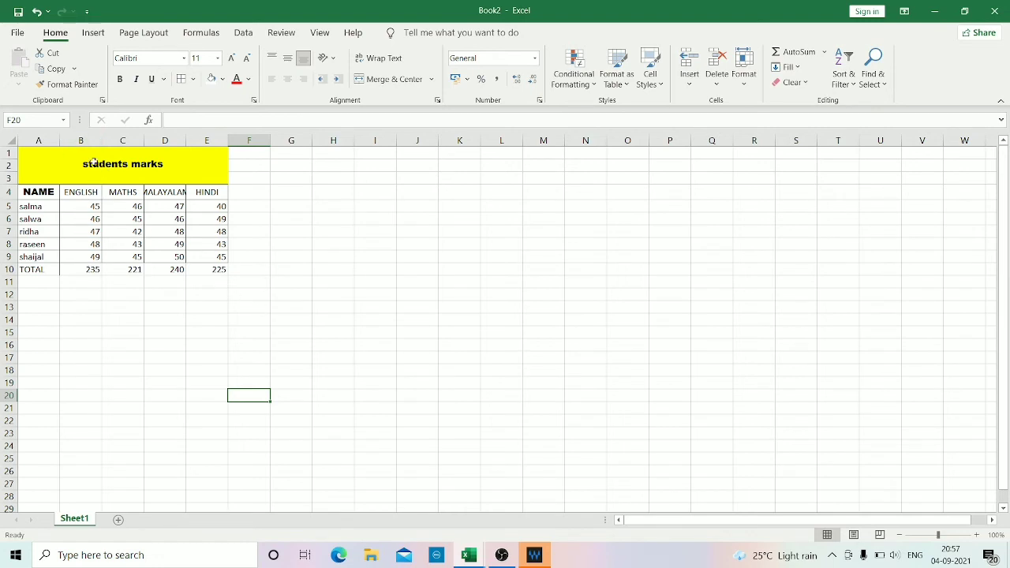
pyautogui.click(93, 34)
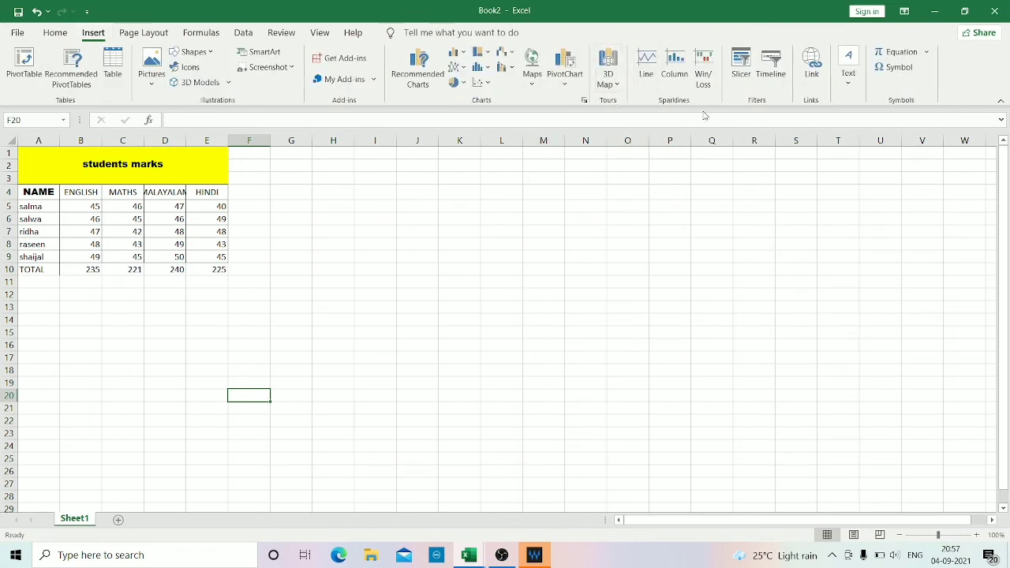
pyautogui.click(56, 32)
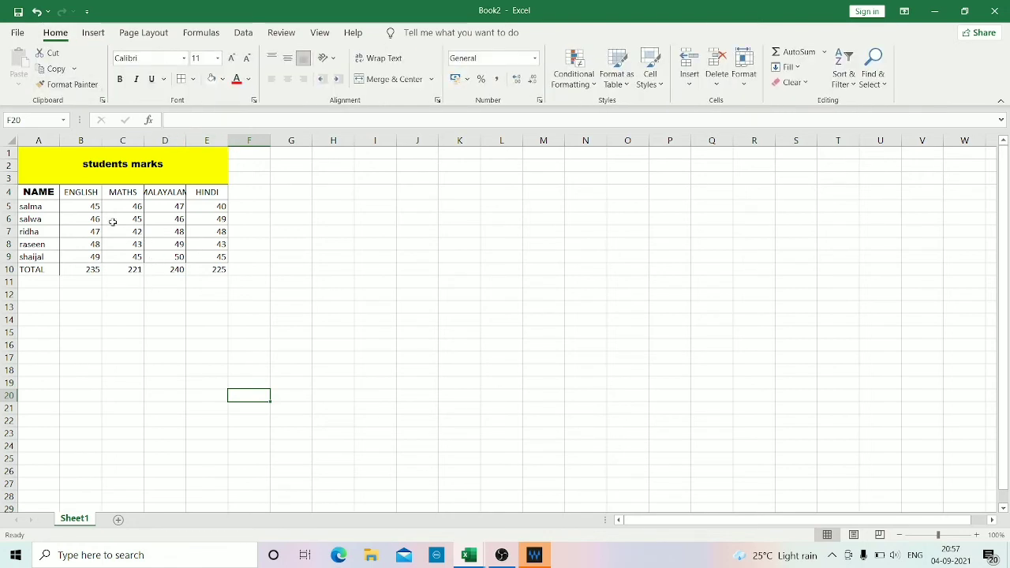
# Step: Set the font of the student names and the TOTAL label in A5:A10 to Times New Roman
pyautogui.moveTo(32, 206); pyautogui.dragTo(45, 268)
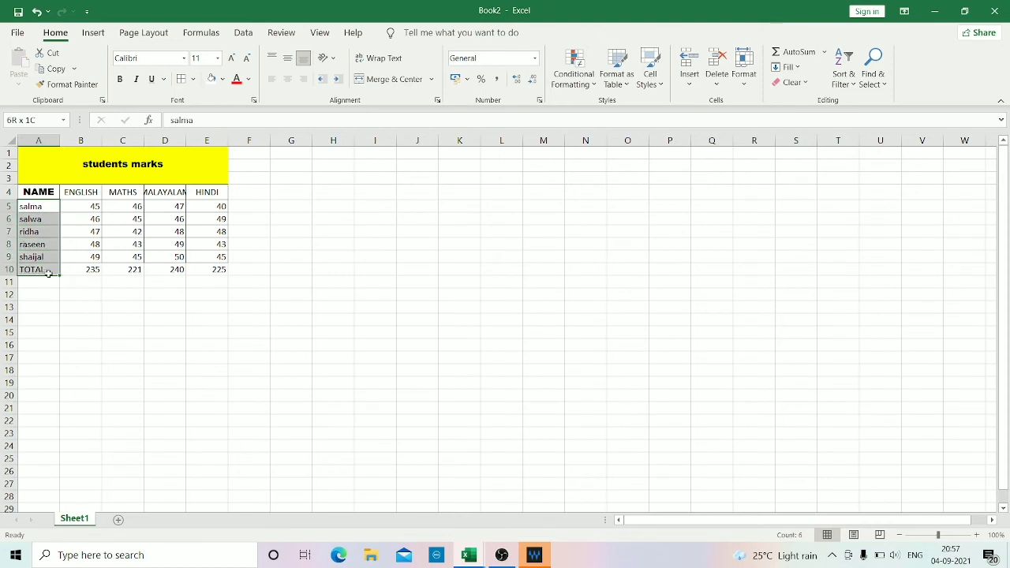
pyautogui.click(166, 58)
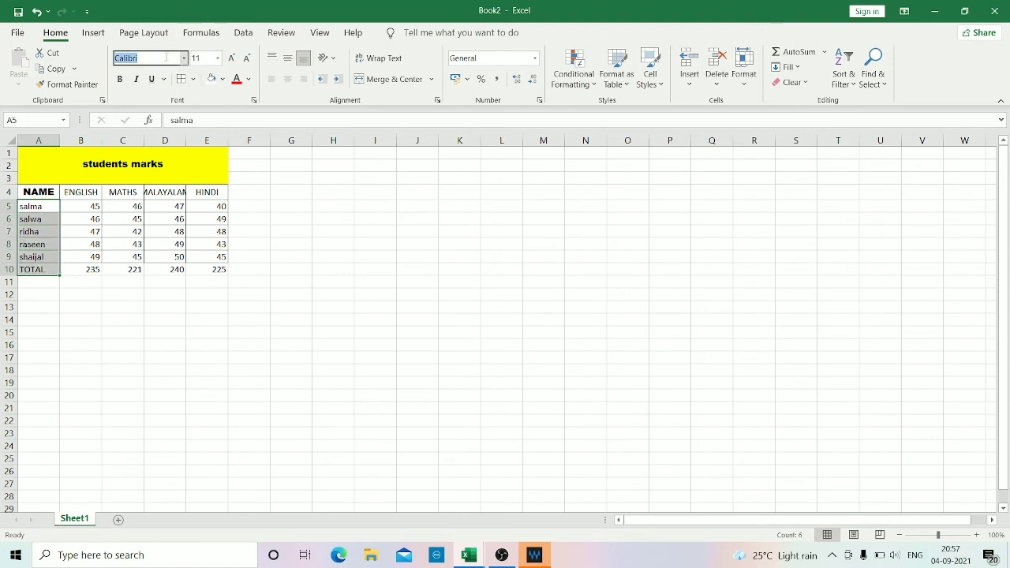
pyautogui.write('Ti')
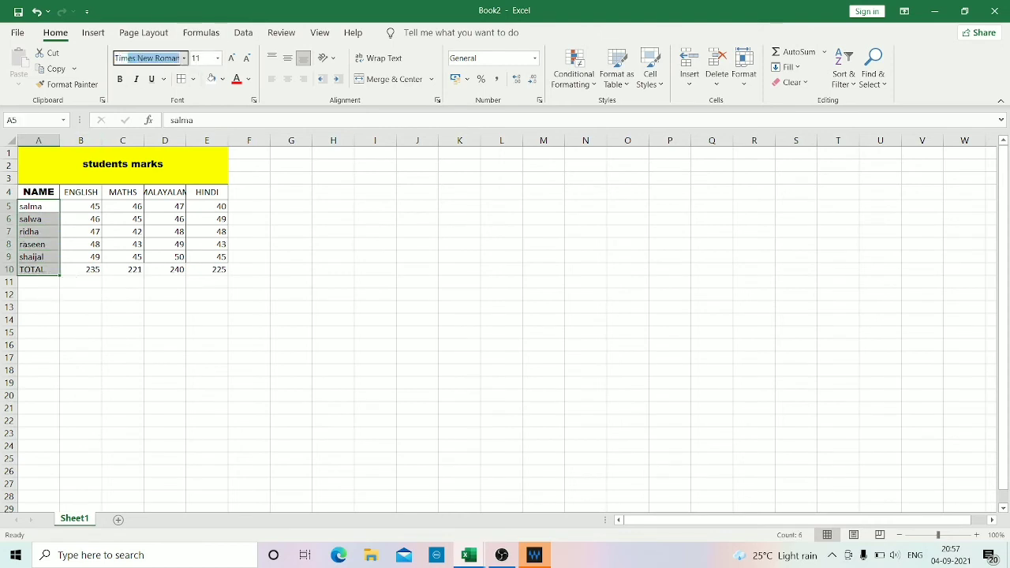
pyautogui.write('me')
pyautogui.press('Return')
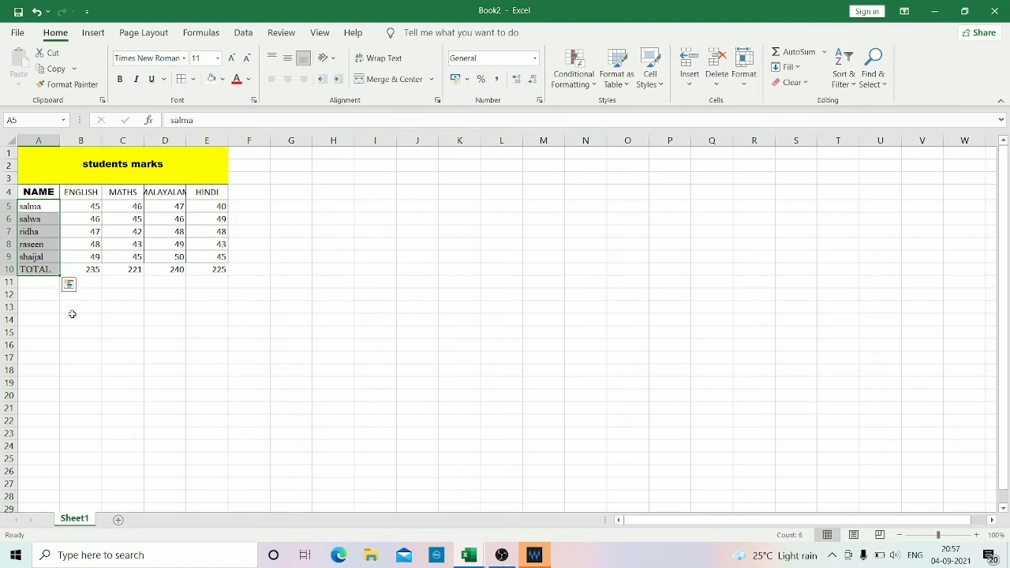
pyautogui.click(87, 291)
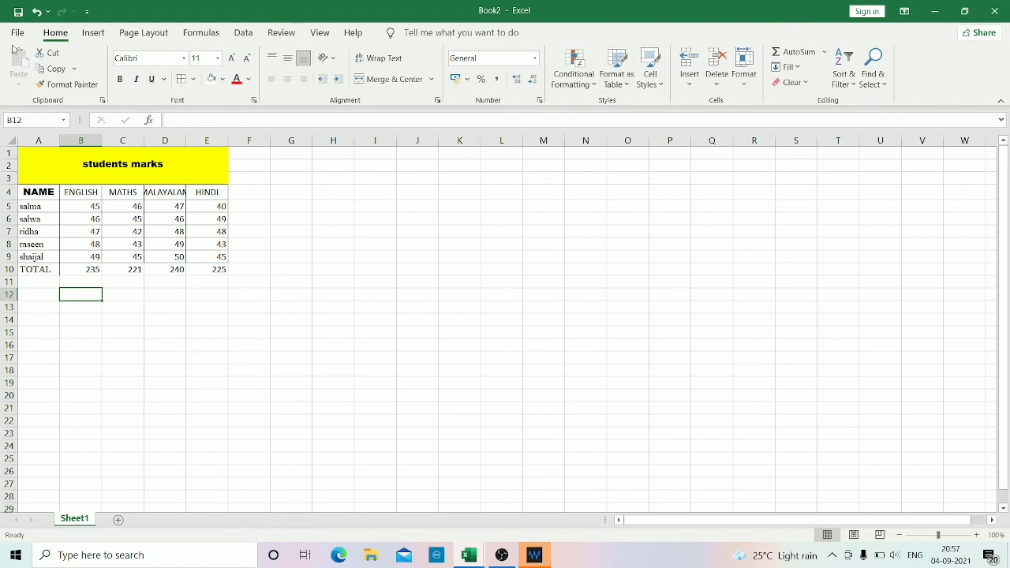
# Step: Insert a 3-D clustered column chart from the student names and marks in A5:E9
pyautogui.click(94, 34)
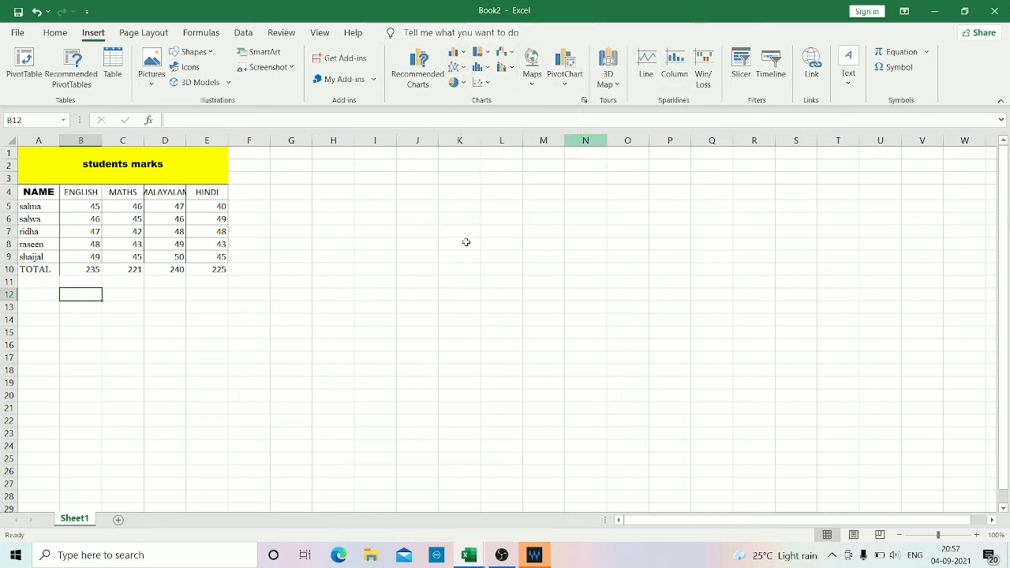
pyautogui.click(94, 206)
pyautogui.moveTo(94, 206); pyautogui.dragTo(89, 253)
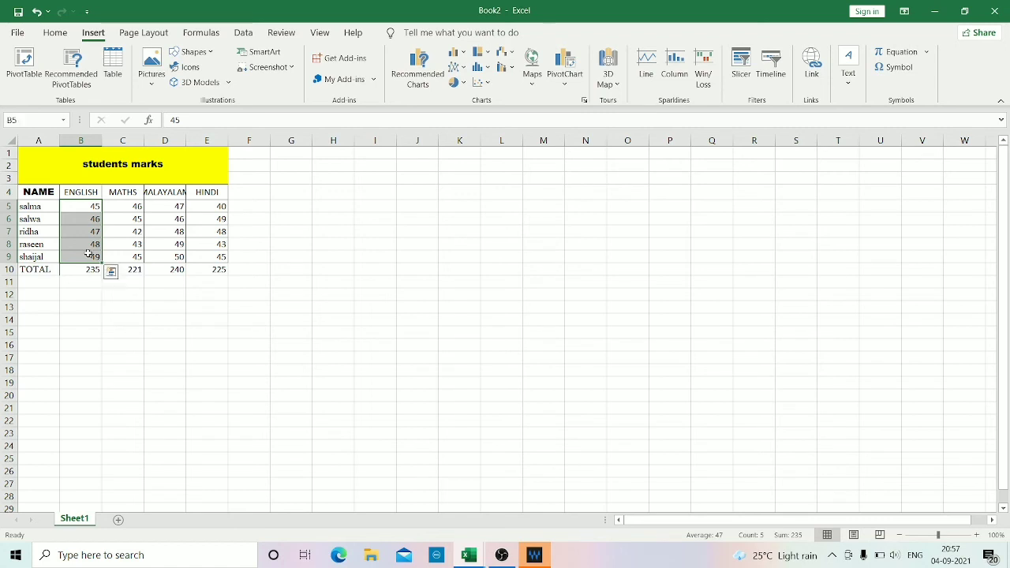
pyautogui.moveTo(48, 205); pyautogui.dragTo(225, 257)
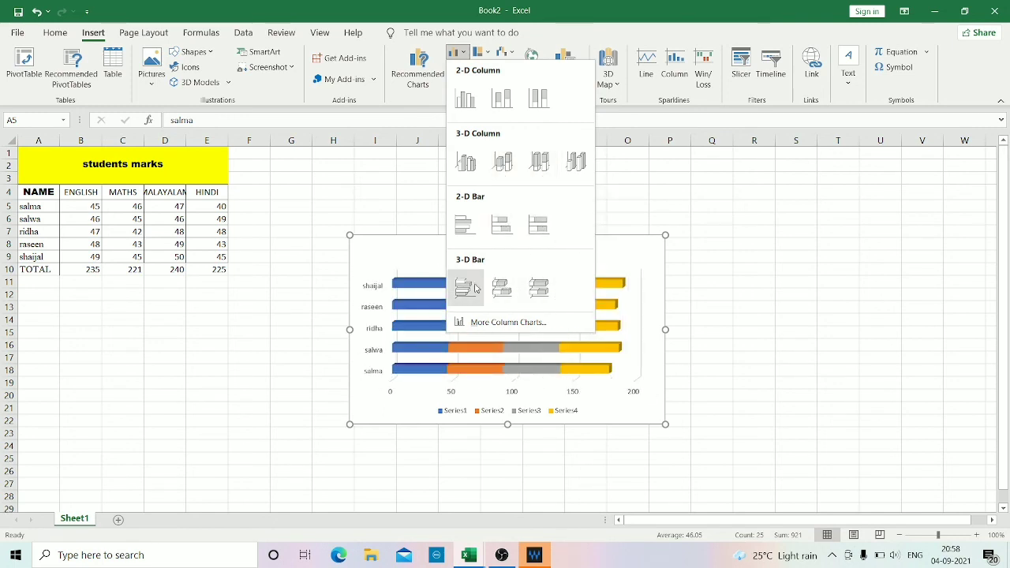
pyautogui.click(478, 163)
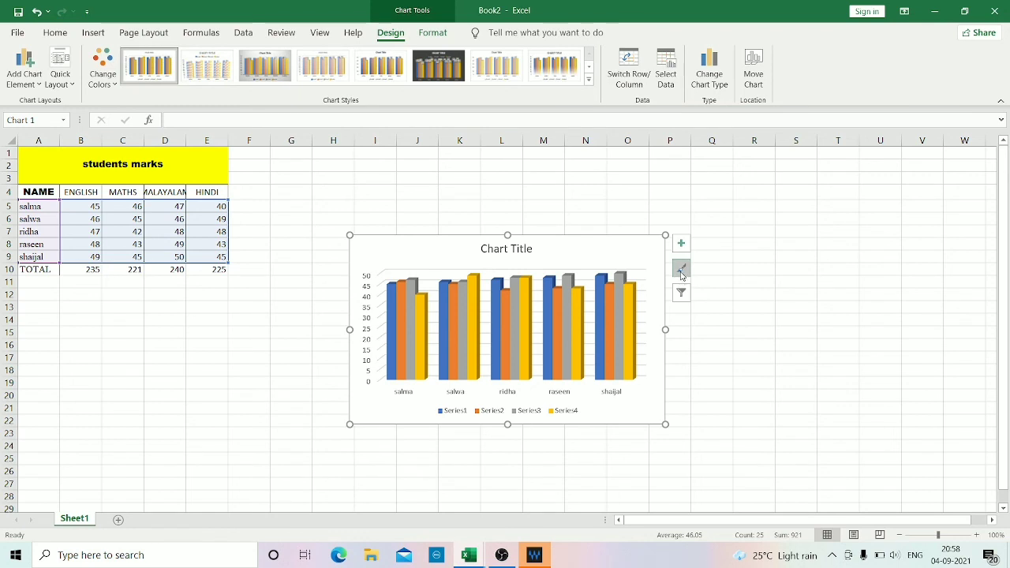
# Step: Apply a dark-background chart style to the column chart
pyautogui.click(682, 271)
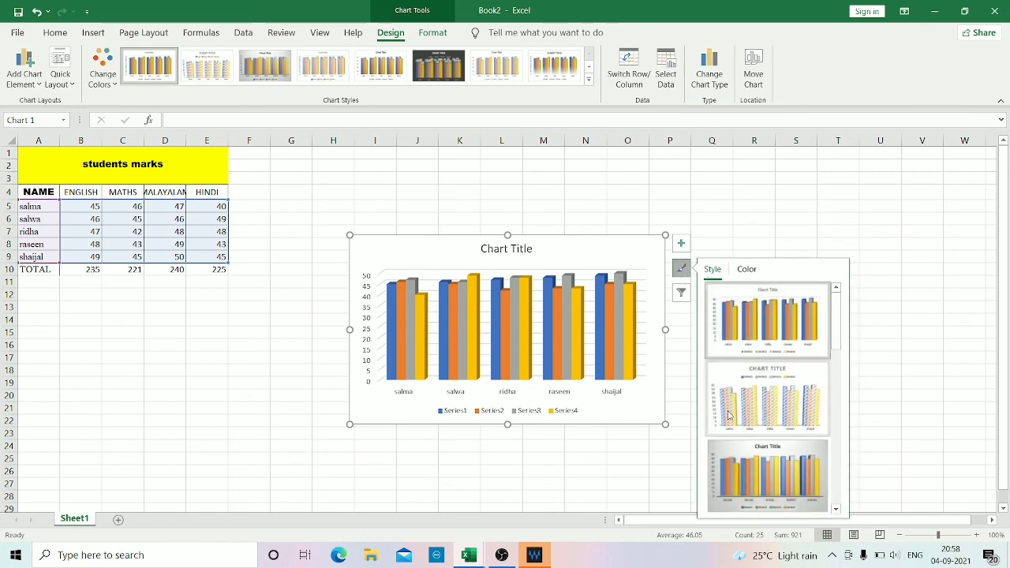
pyautogui.scroll(-3, 742, 442)
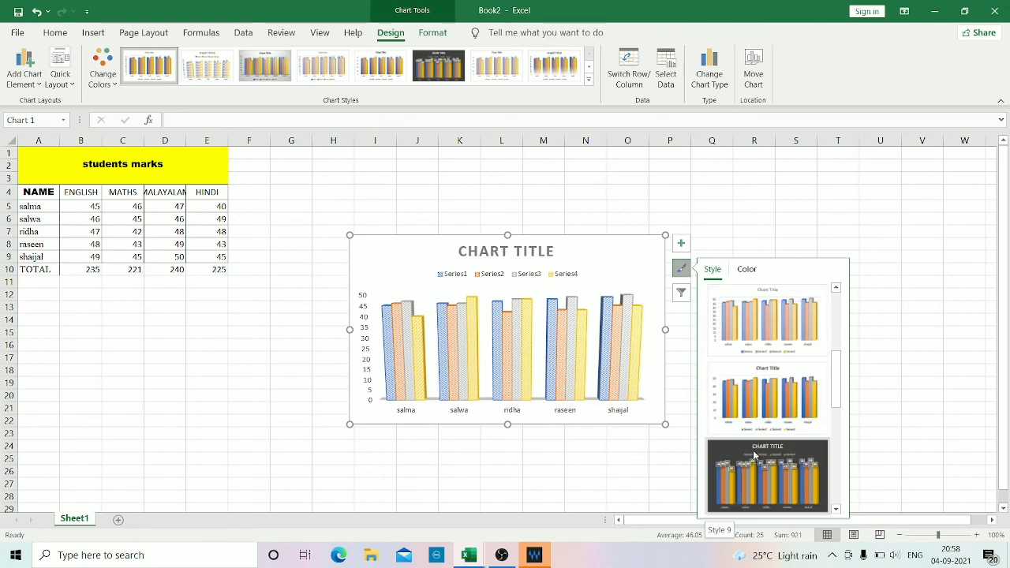
pyautogui.click(756, 461)
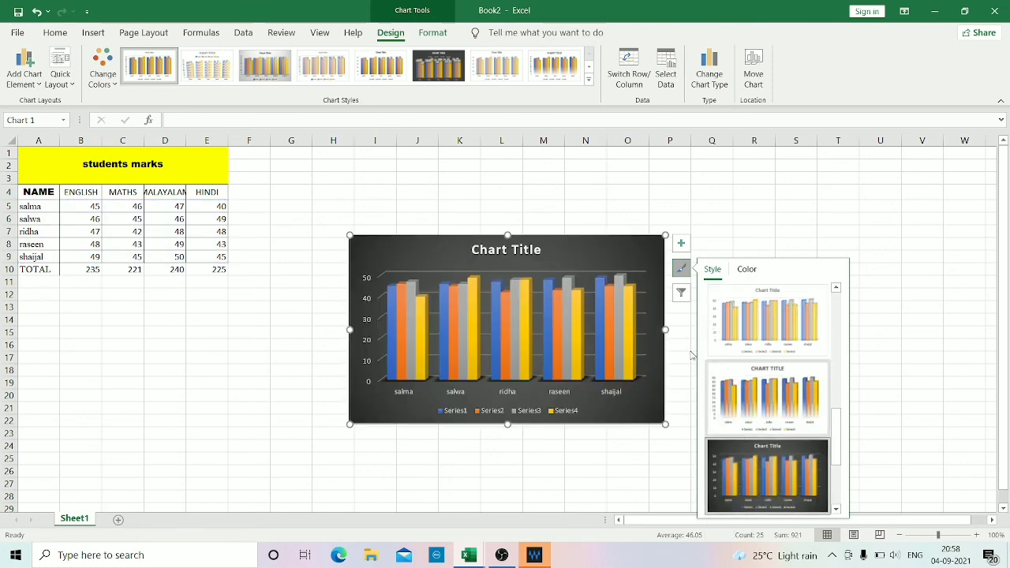
# Step: Recolour the chart's columns with the orange Monochromatic palette
pyautogui.click(485, 180)
pyautogui.click(444, 323)
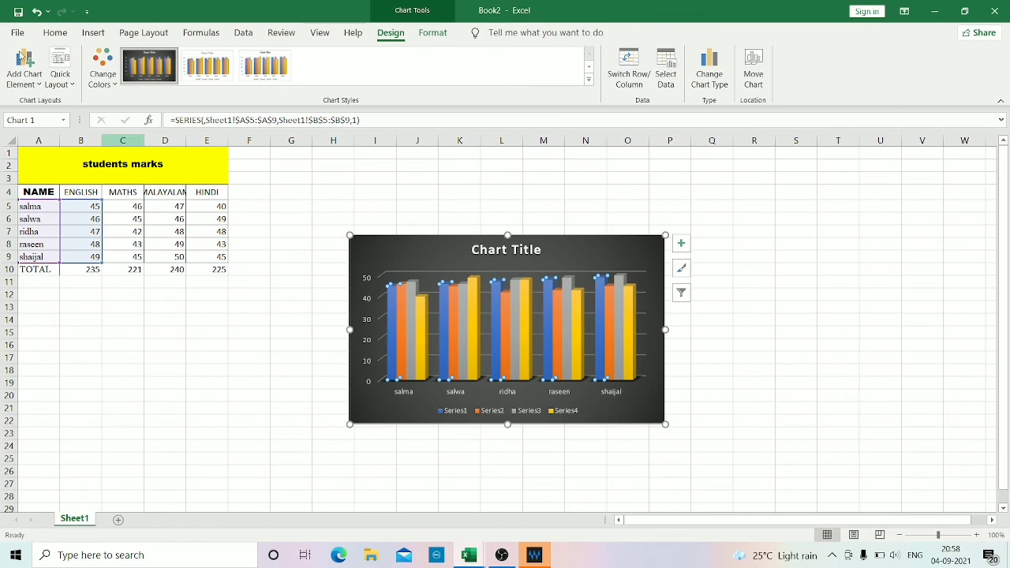
pyautogui.click(102, 72)
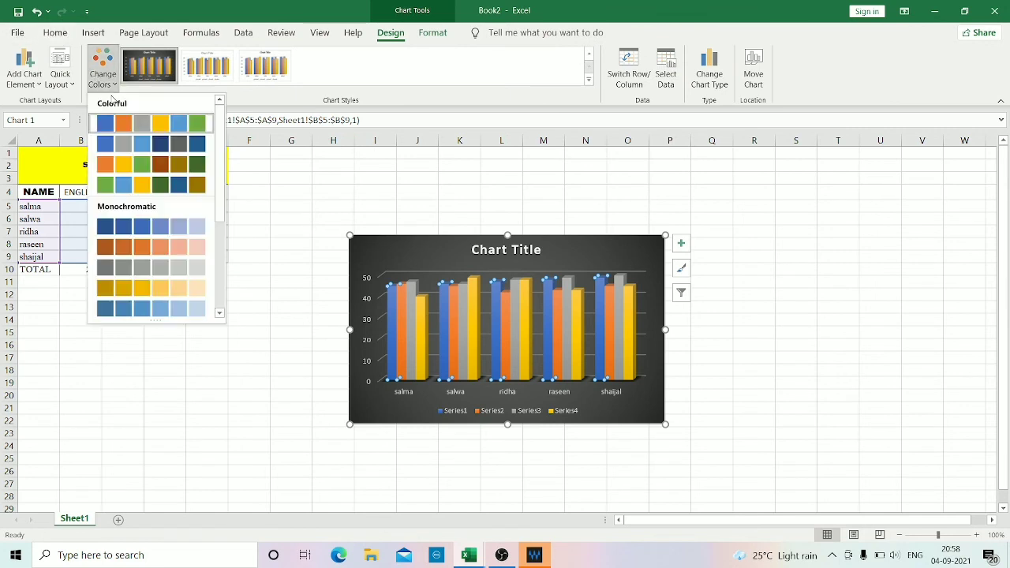
pyautogui.click(150, 248)
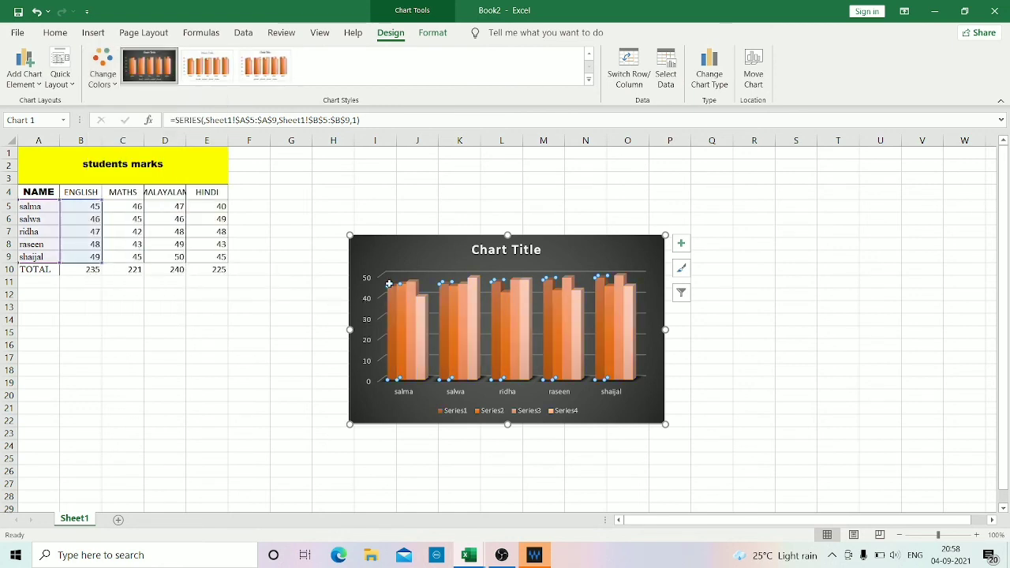
# Step: Apply the third available chart style, with a white background and shaded 3-D columns
pyautogui.click(208, 66)
pyautogui.click(266, 66)
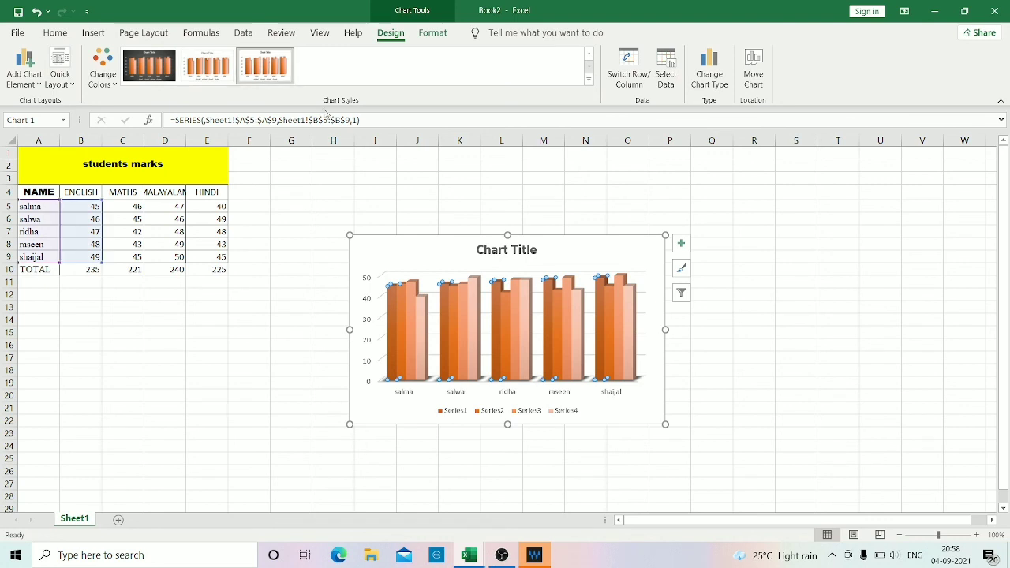
pyautogui.click(681, 293)
pyautogui.click(706, 208)
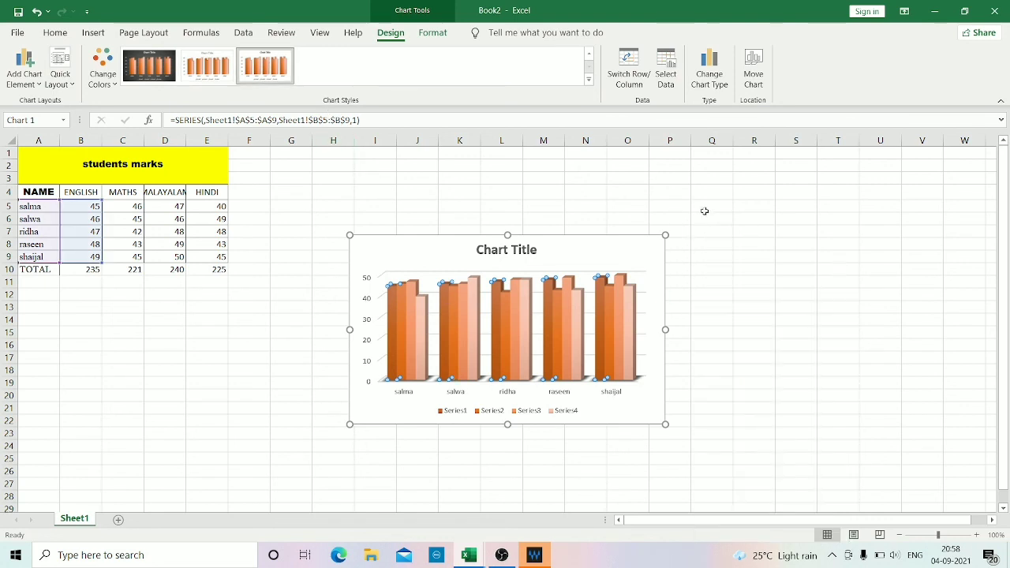
# Step: Replace the placeholder chart title with "STUDENTS MARKS"
pyautogui.scroll(-3, 471, 298)
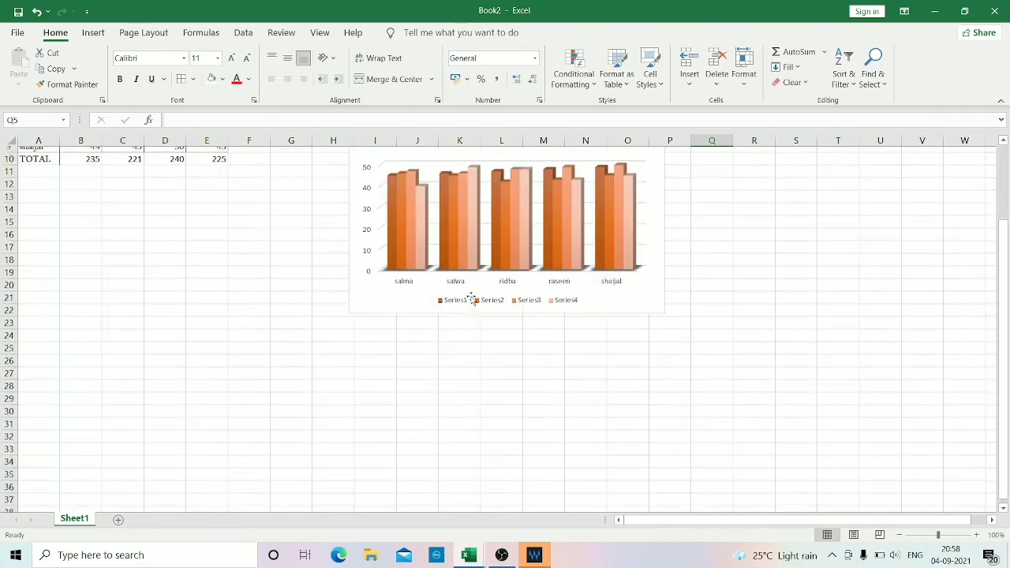
pyautogui.scroll(2, 471, 298)
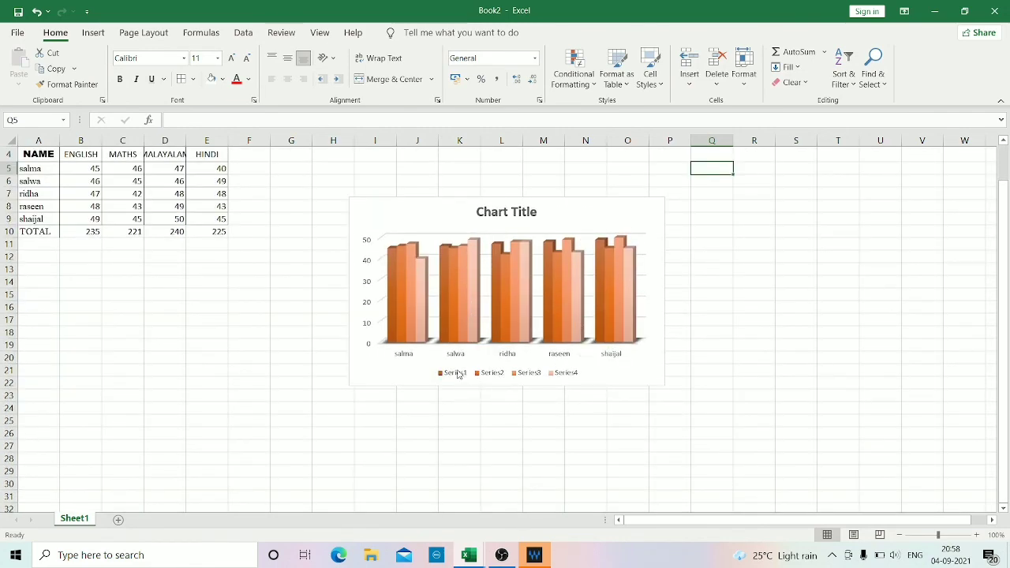
pyautogui.scroll(1, 458, 374)
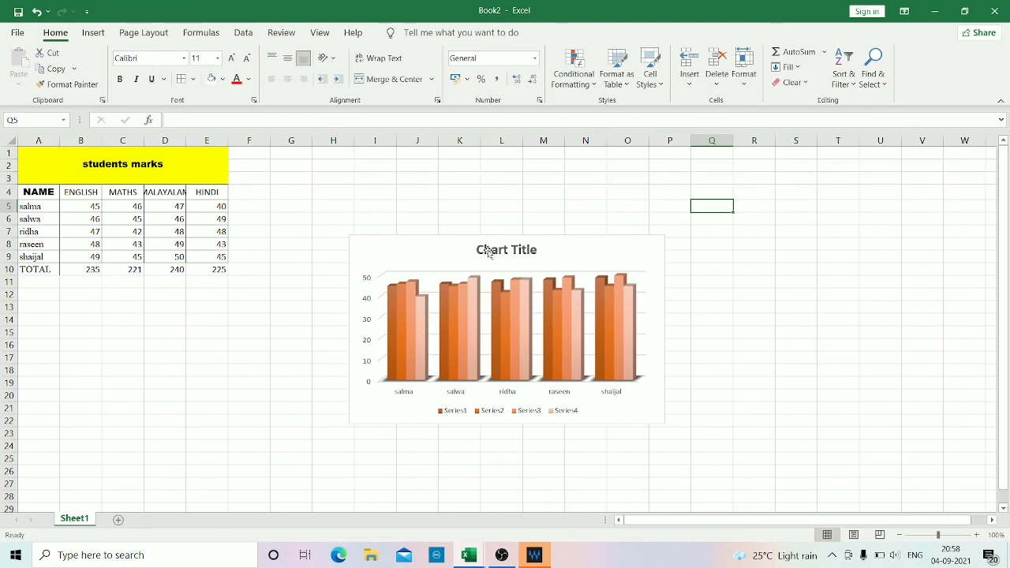
pyautogui.doubleClick(489, 251)
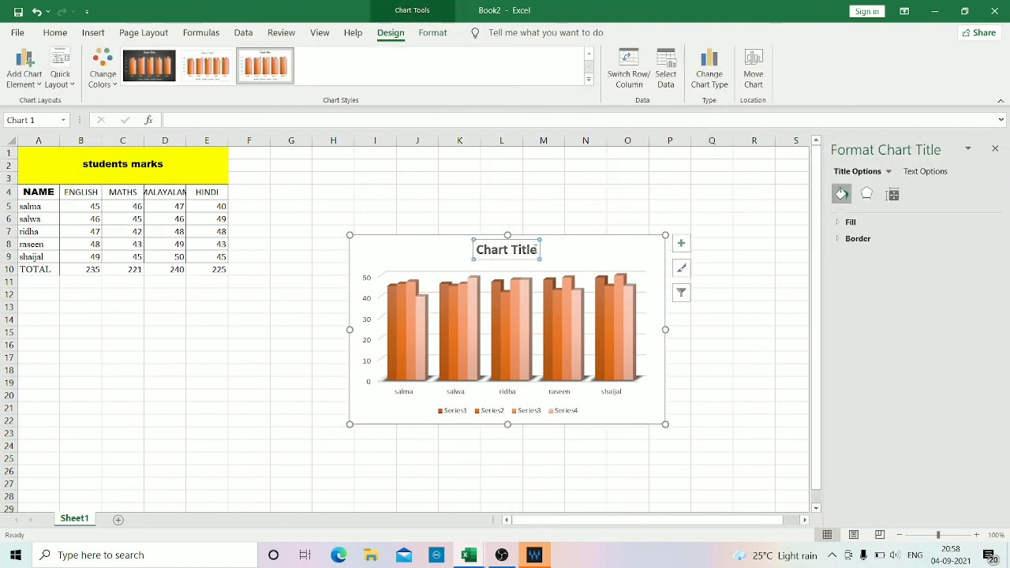
pyautogui.press('BackSpace')
pyautogui.press('BackSpace')
pyautogui.press('BackSpace')
pyautogui.press('BackSpace')
pyautogui.press('BackSpace')
pyautogui.press('BackSpace')
pyautogui.press('BackSpace')
pyautogui.press('BackSpace')
pyautogui.press('BackSpace')
pyautogui.press('BackSpace')
pyautogui.press('BackSpace')
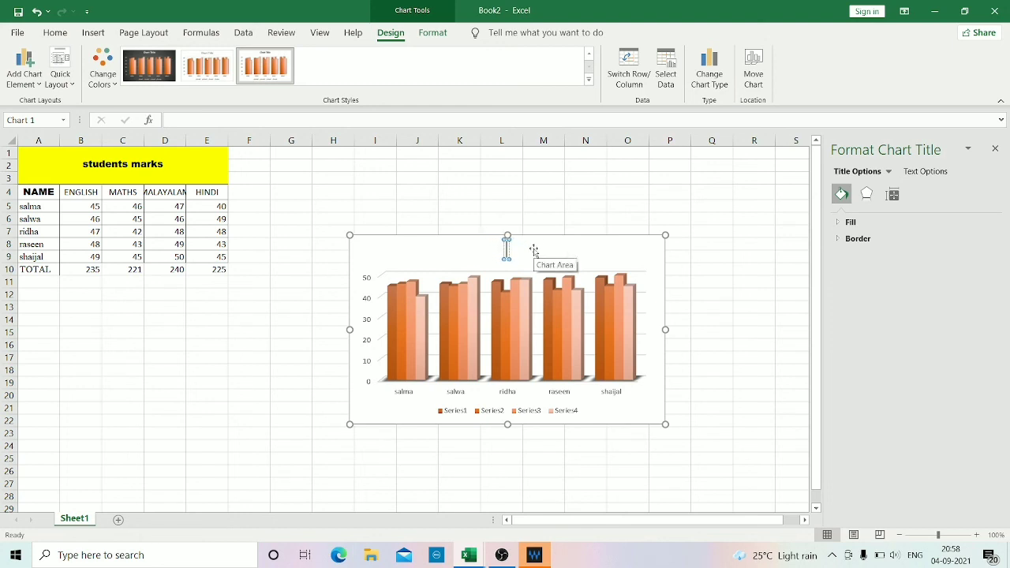
pyautogui.write('STUDENTS')
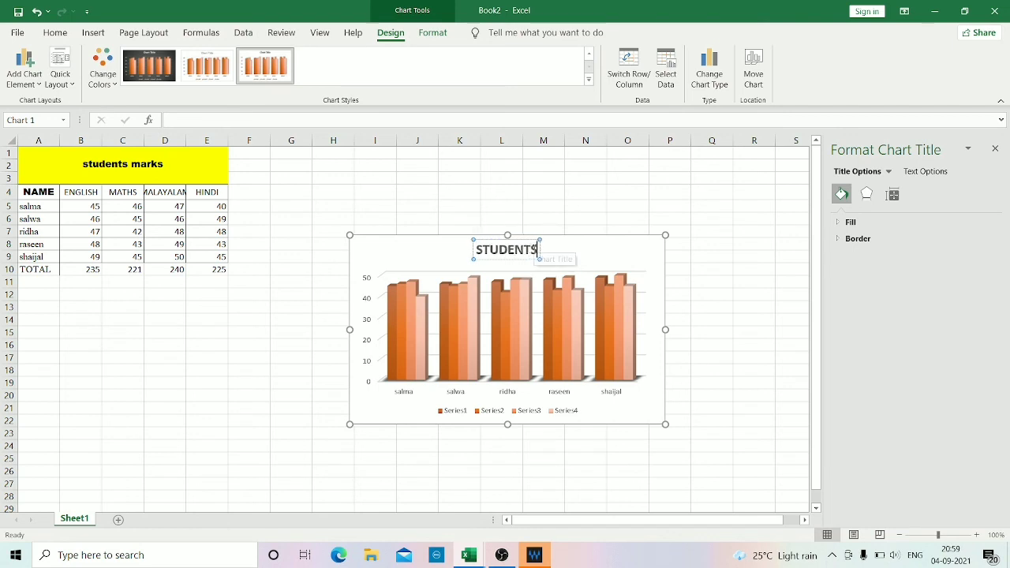
pyautogui.write(' MARKS')
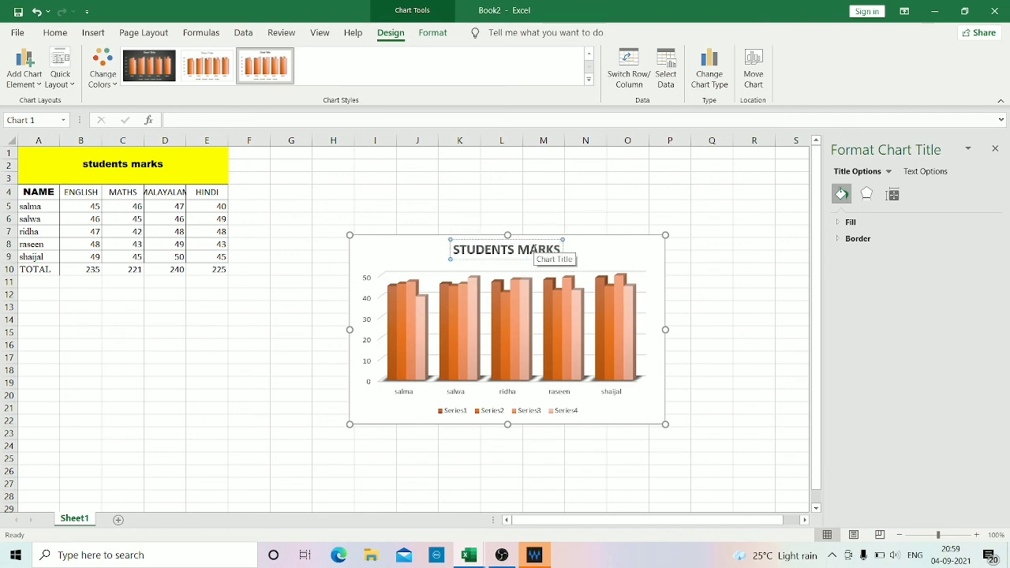
pyautogui.click(602, 460)
pyautogui.click(463, 412)
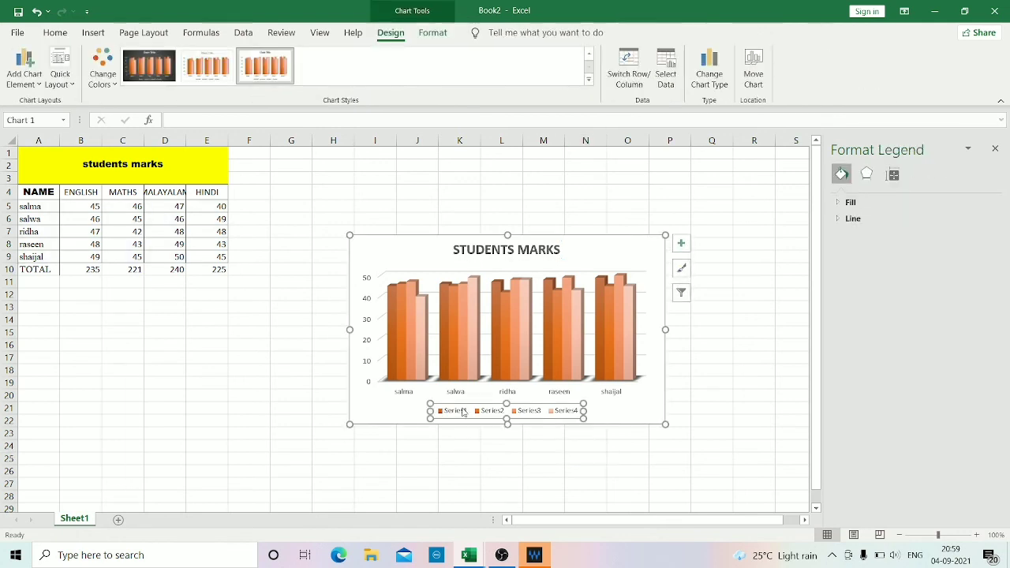
pyautogui.click(472, 176)
pyautogui.click(536, 251)
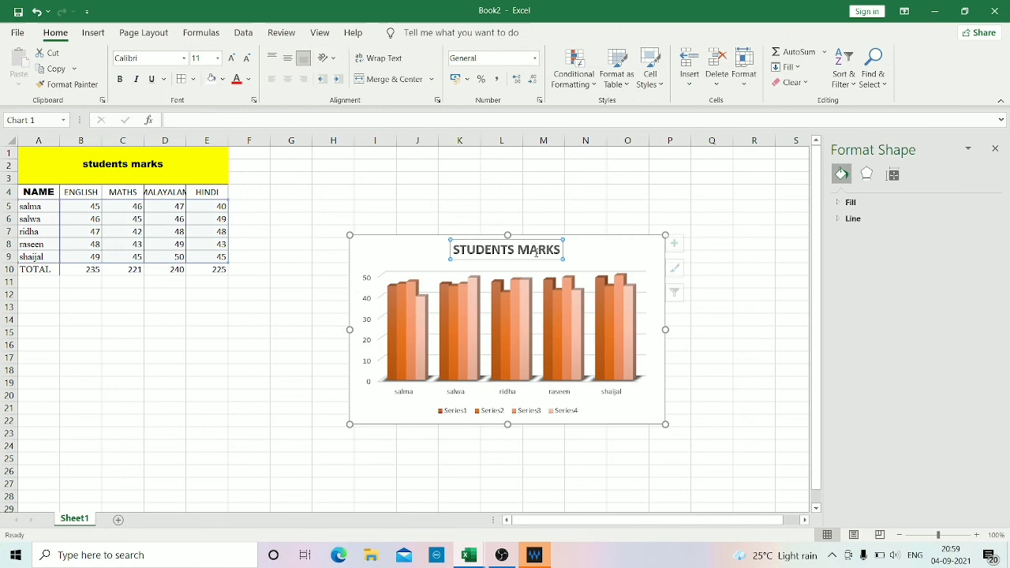
pyautogui.click(683, 247)
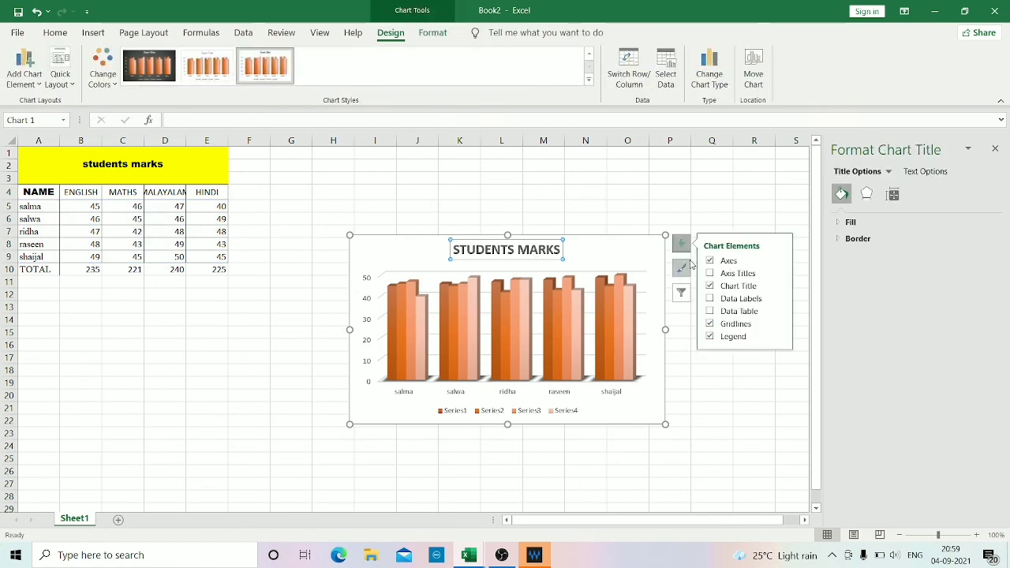
pyautogui.click(646, 207)
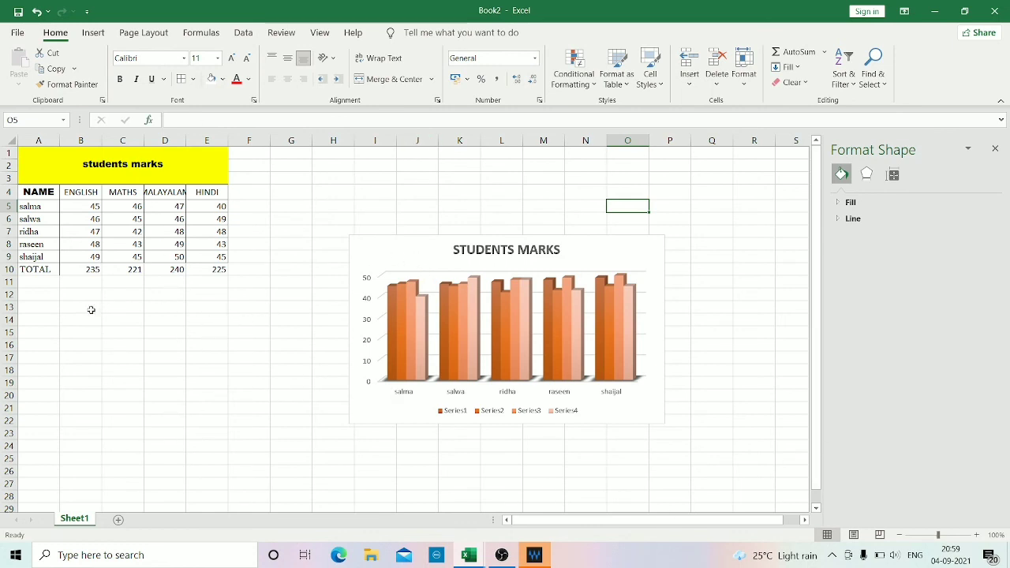
# Step: Move the STUDENTS MARKS chart farther away from the table and slightly up, so its near edge lies in column K
pyautogui.click(518, 243)
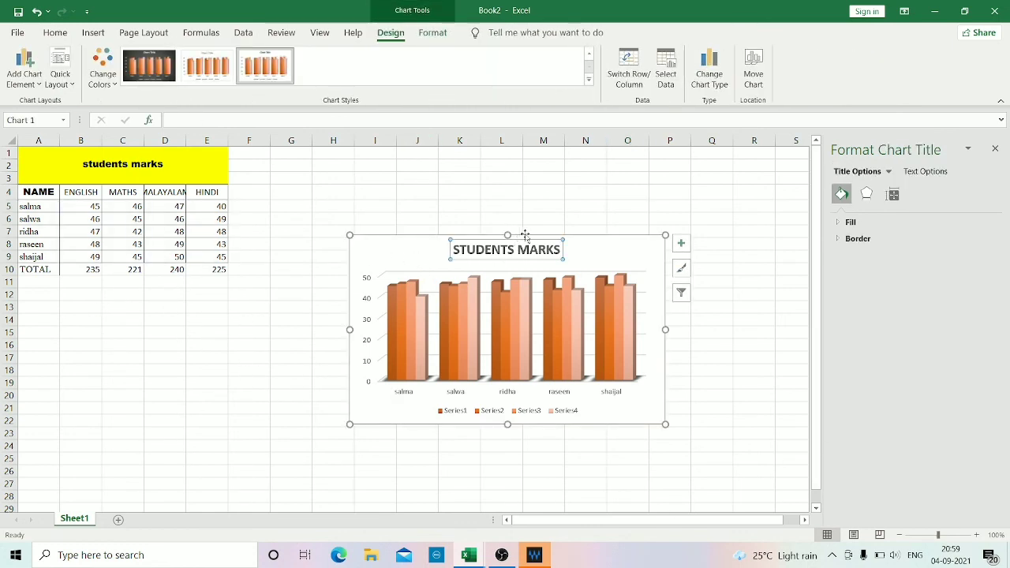
pyautogui.moveTo(528, 235); pyautogui.dragTo(643, 222)
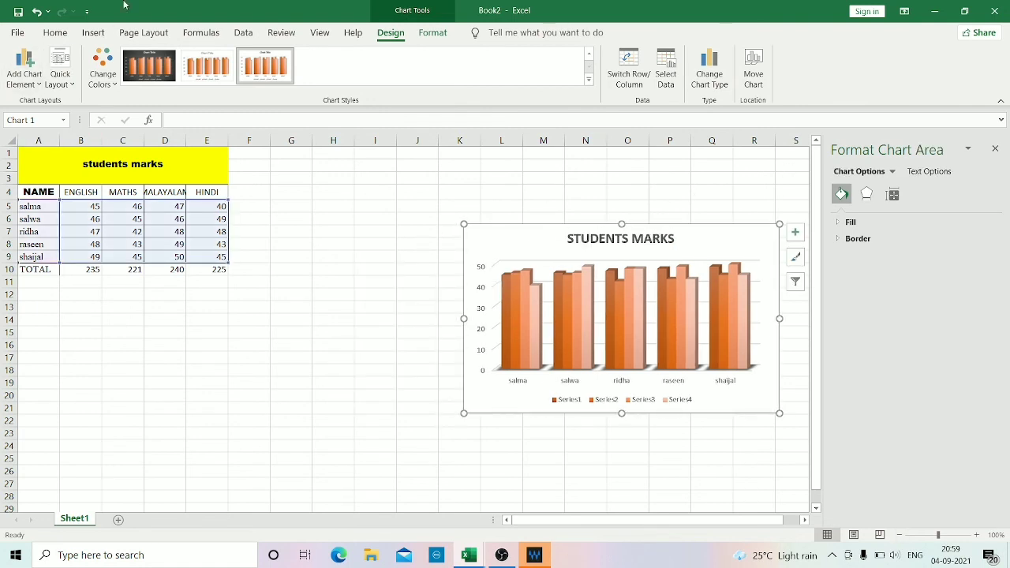
pyautogui.click(93, 32)
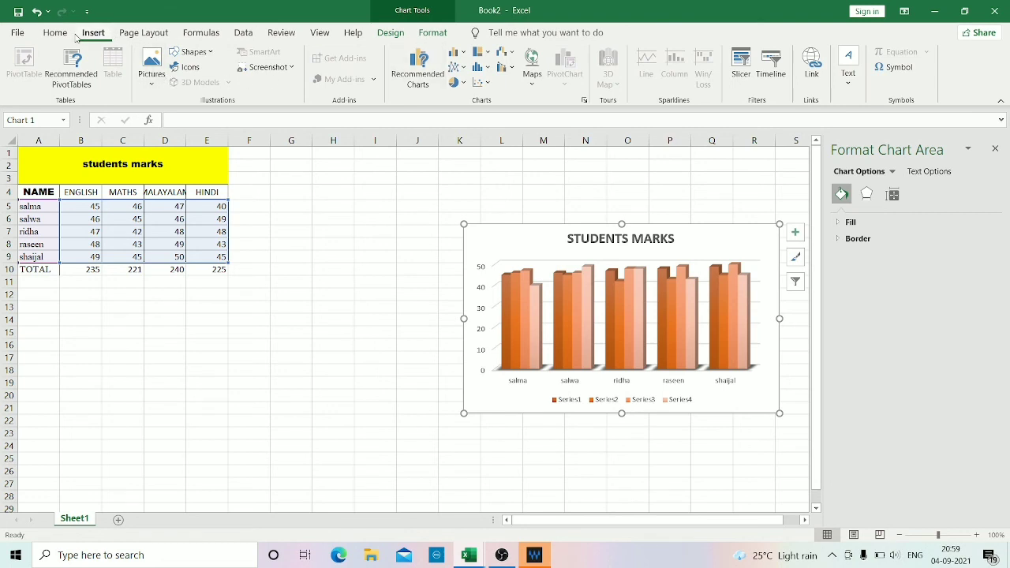
pyautogui.click(55, 32)
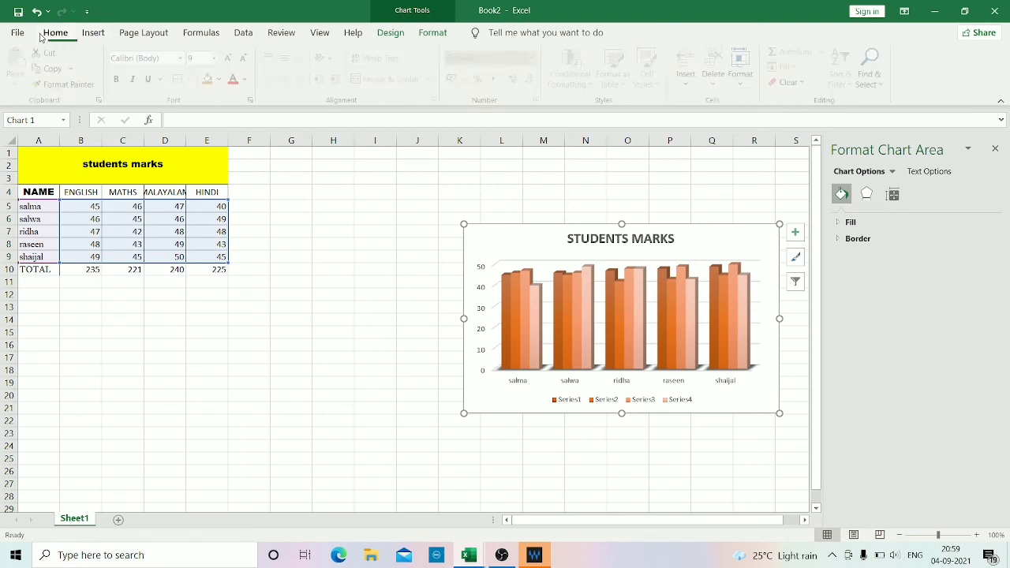
# Step: Preview the statistical chart types for the subject totals in B10:E10 without inserting a chart
pyautogui.click(119, 231)
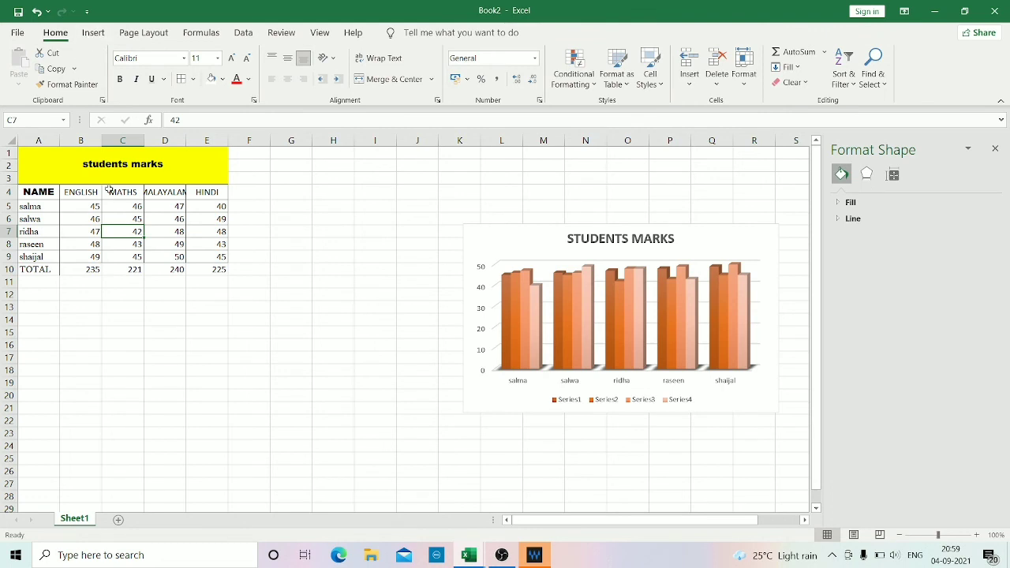
pyautogui.click(80, 270)
pyautogui.moveTo(106, 270); pyautogui.dragTo(221, 270)
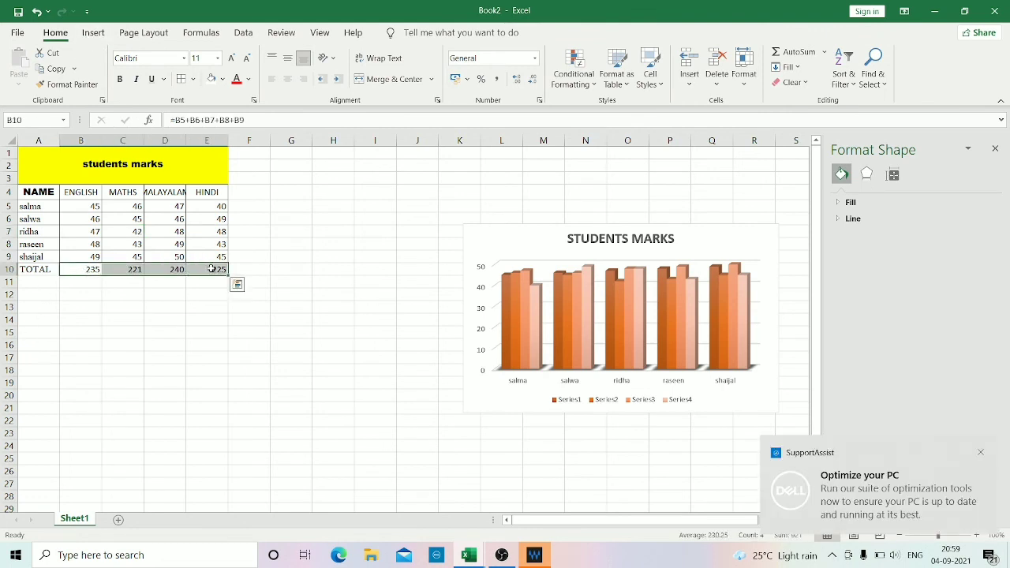
pyautogui.click(93, 34)
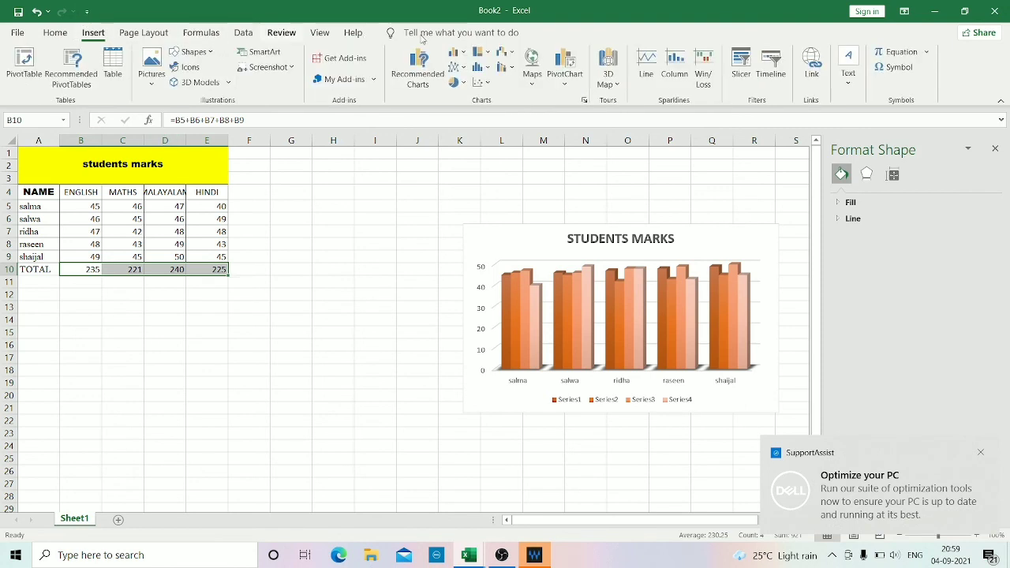
pyautogui.click(479, 67)
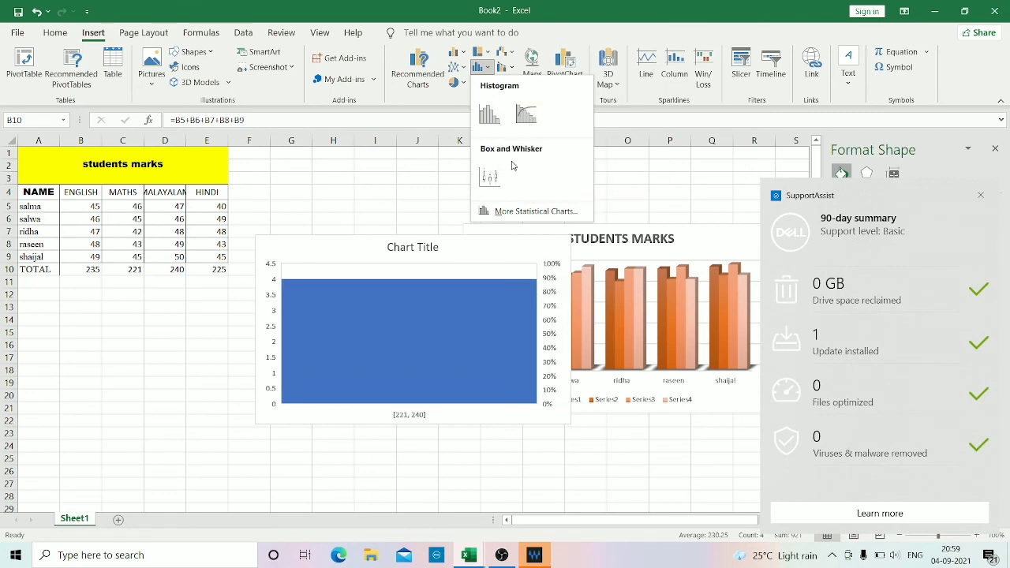
pyautogui.click(348, 187)
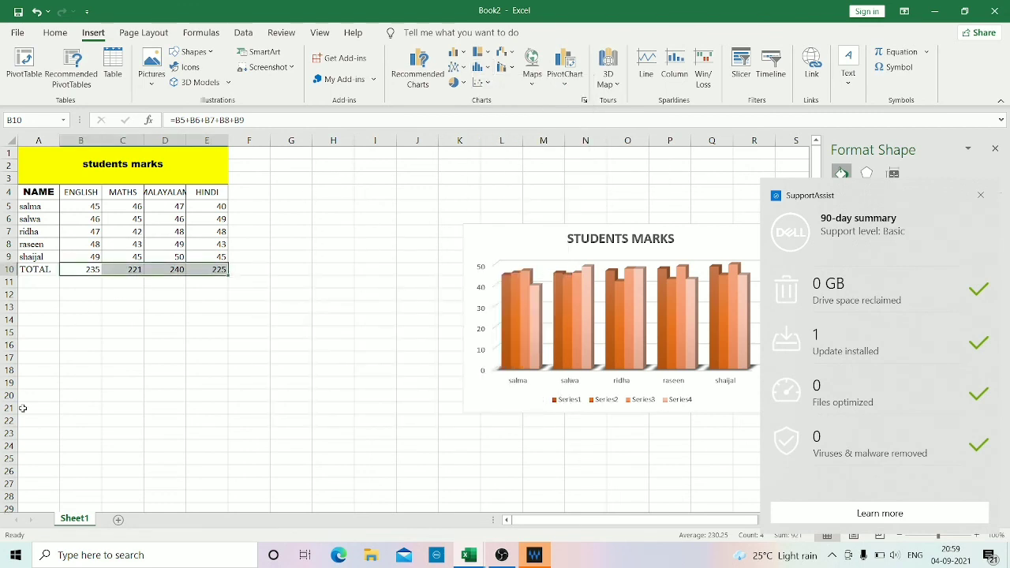
pyautogui.moveTo(35, 411); pyautogui.dragTo(35, 424)
pyautogui.scroll(-2, 151, 477)
pyautogui.scroll(2, 151, 477)
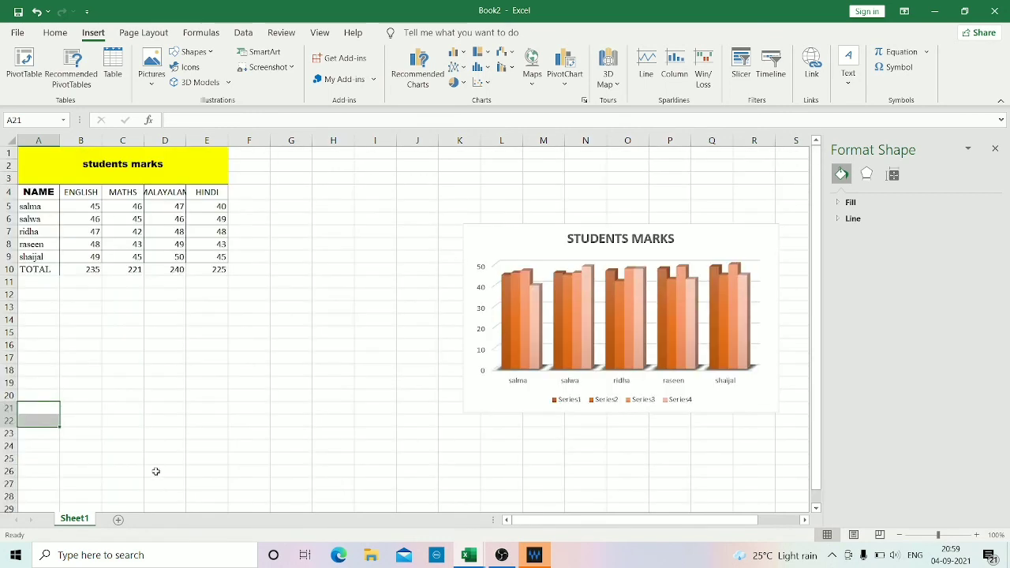